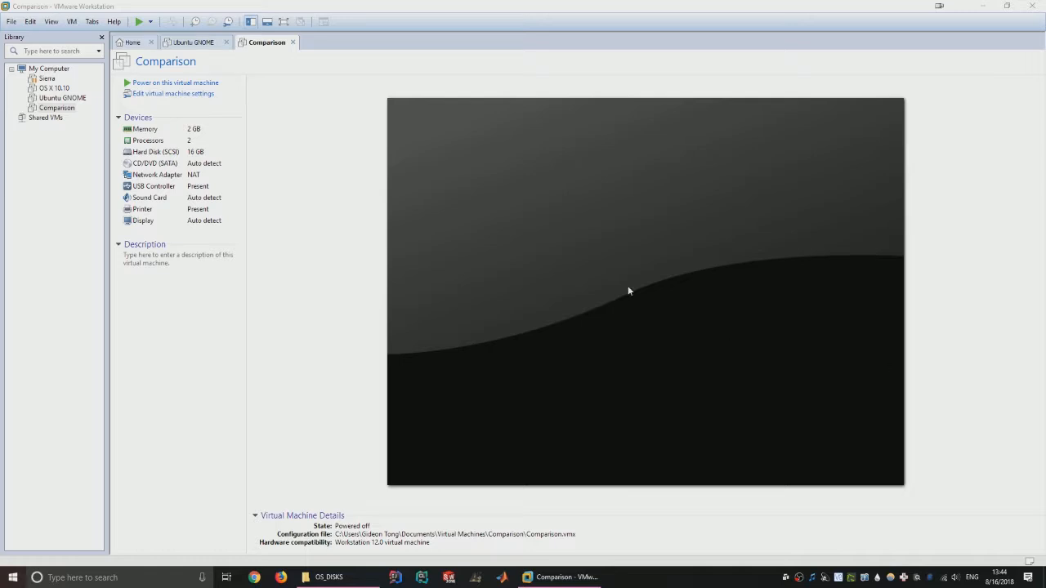
Step: Start a new virtual machine with the Typical configuration, using linuxmint-19-mate-64bit-v2.iso from the OS_DISKS folder as the installer disc image
{"action": "left_click", "coordinate": [137, 4]}
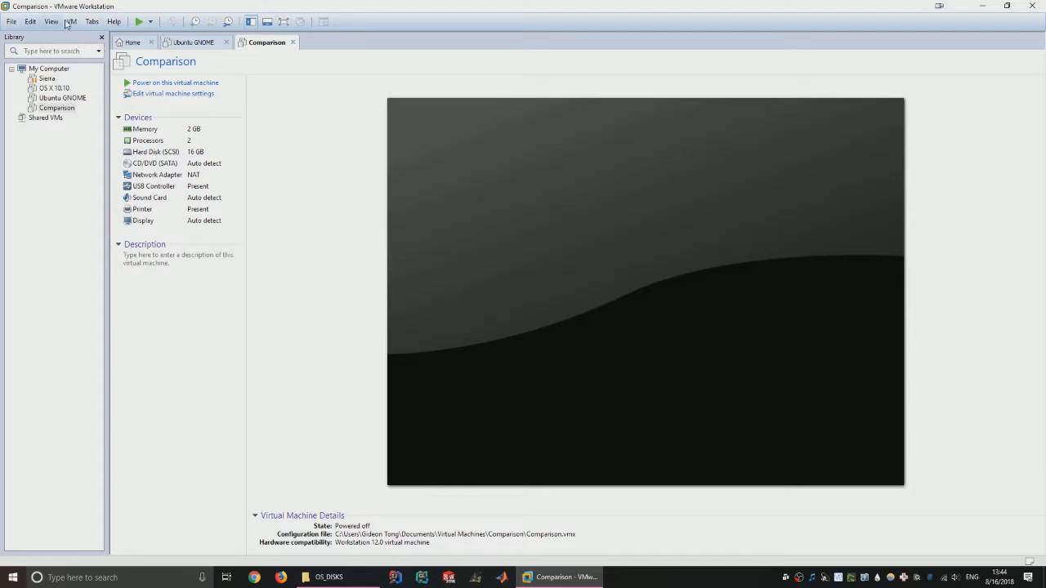
{"action": "left_click", "coordinate": [70, 24]}
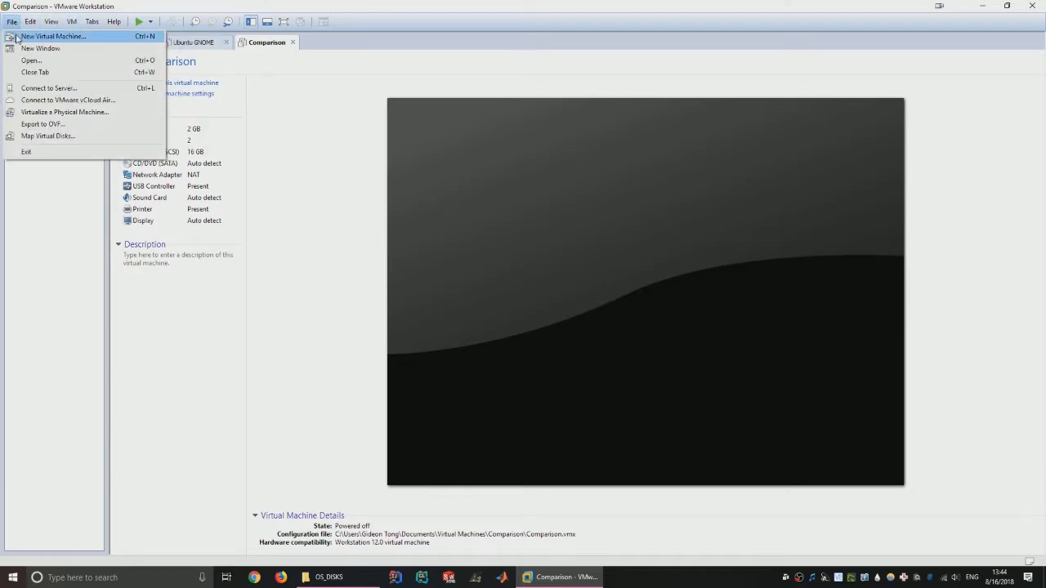
{"action": "left_click", "coordinate": [17, 38]}
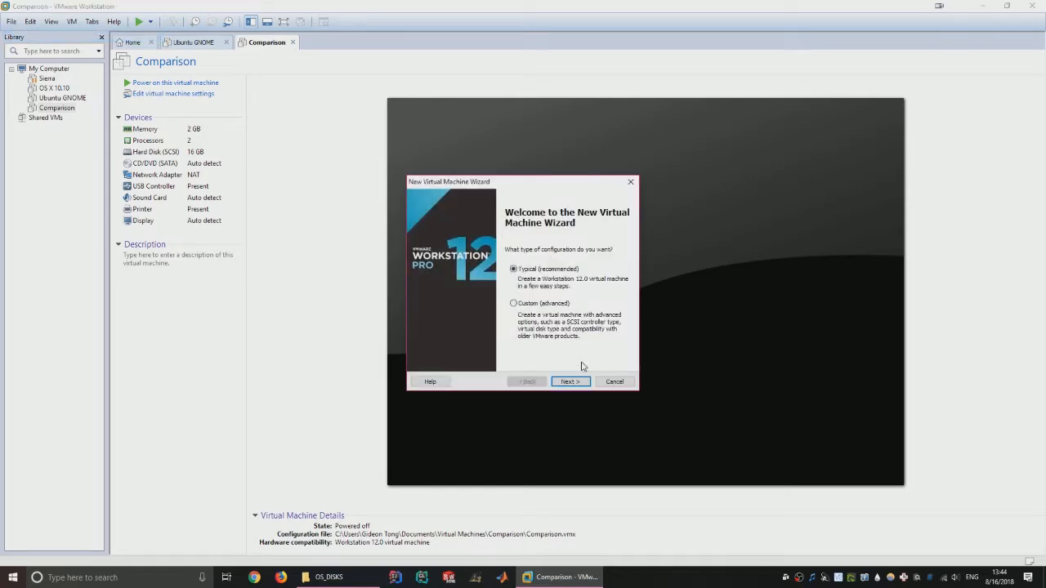
{"action": "left_click", "coordinate": [577, 382]}
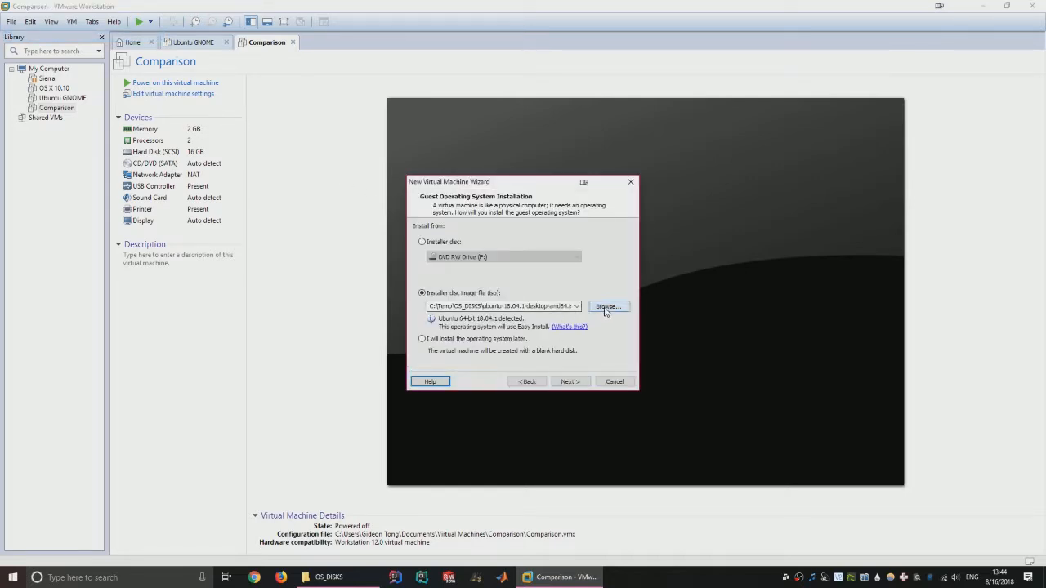
{"action": "left_click", "coordinate": [608, 307]}
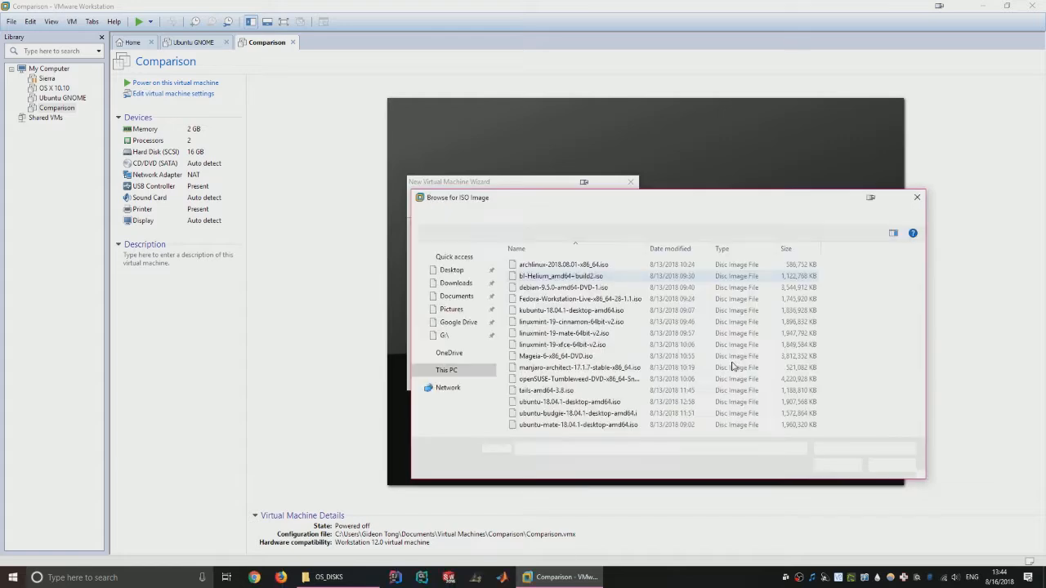
{"action": "double_click", "coordinate": [599, 333]}
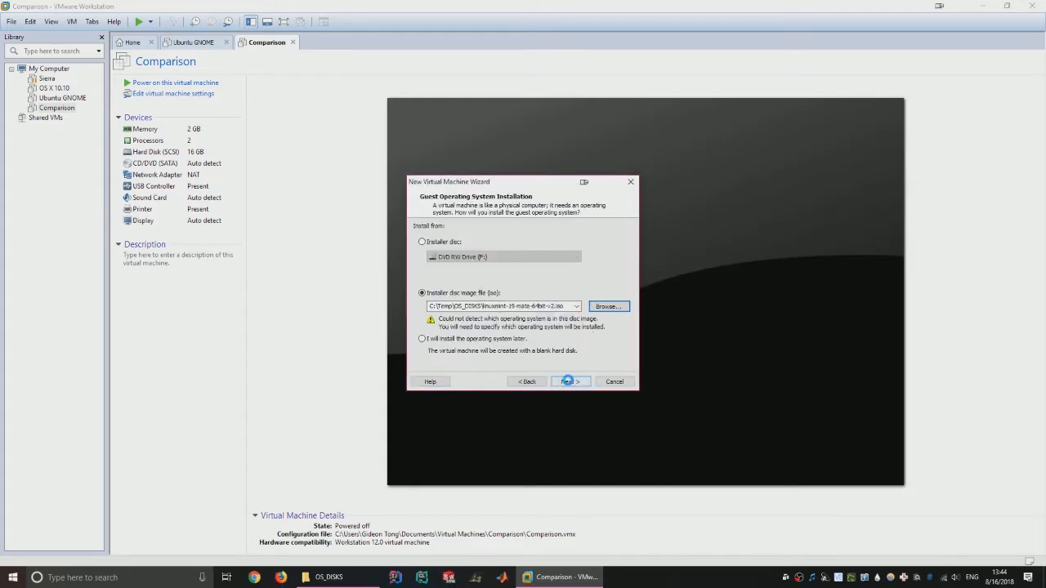
{"action": "left_click", "coordinate": [570, 381]}
Step: Choose Linux, version Ubuntu 64-bit, as the guest operating system and continue to the naming page
{"action": "left_click", "coordinate": [474, 324]}
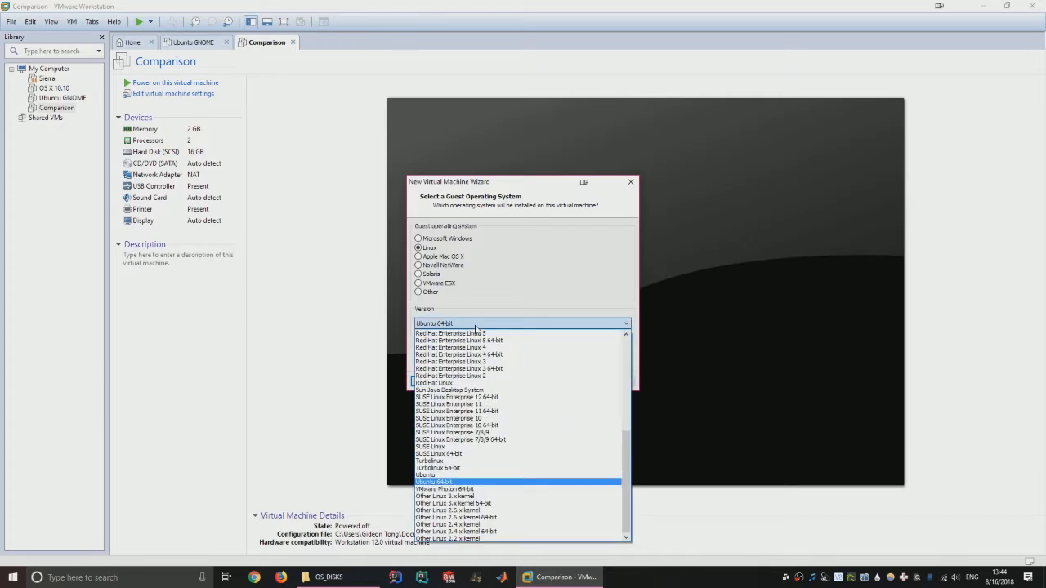
{"action": "scroll", "coordinate": [561, 445], "scroll_direction": "up", "scroll_amount": 8}
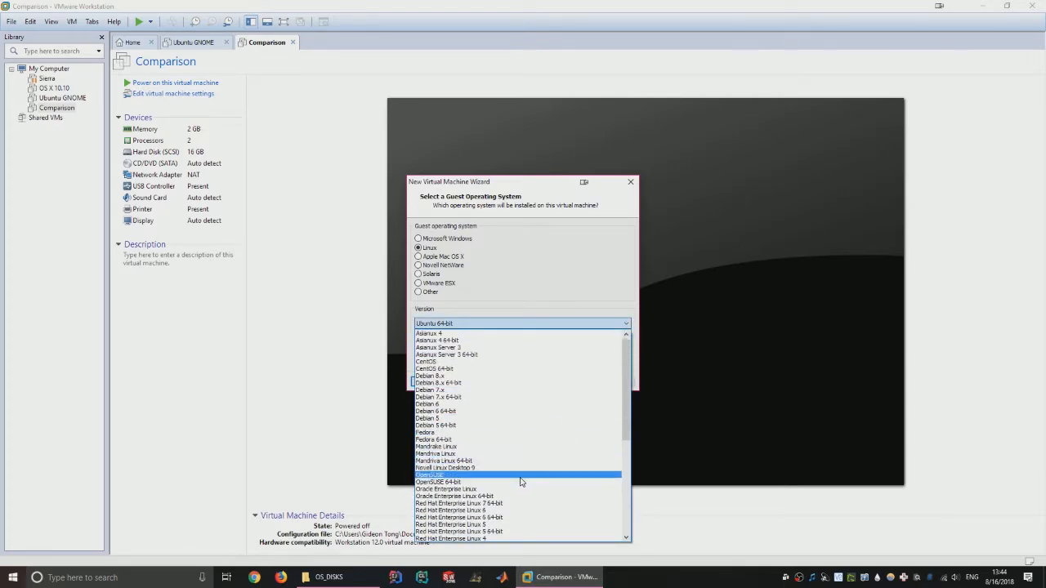
{"action": "scroll", "coordinate": [518, 481], "scroll_direction": "down", "scroll_amount": 9}
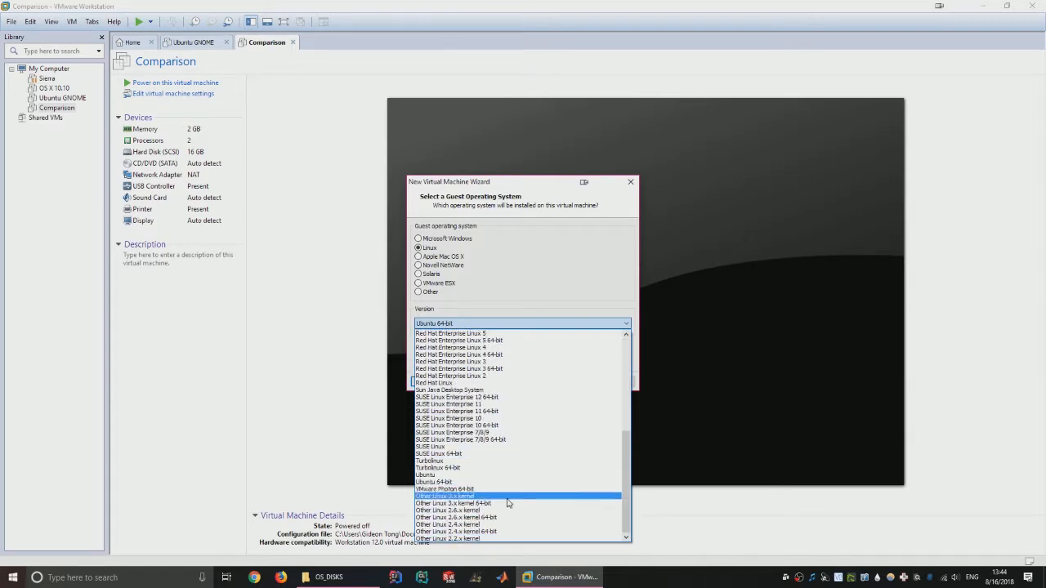
{"action": "left_click", "coordinate": [510, 483]}
{"action": "left_click", "coordinate": [568, 382]}
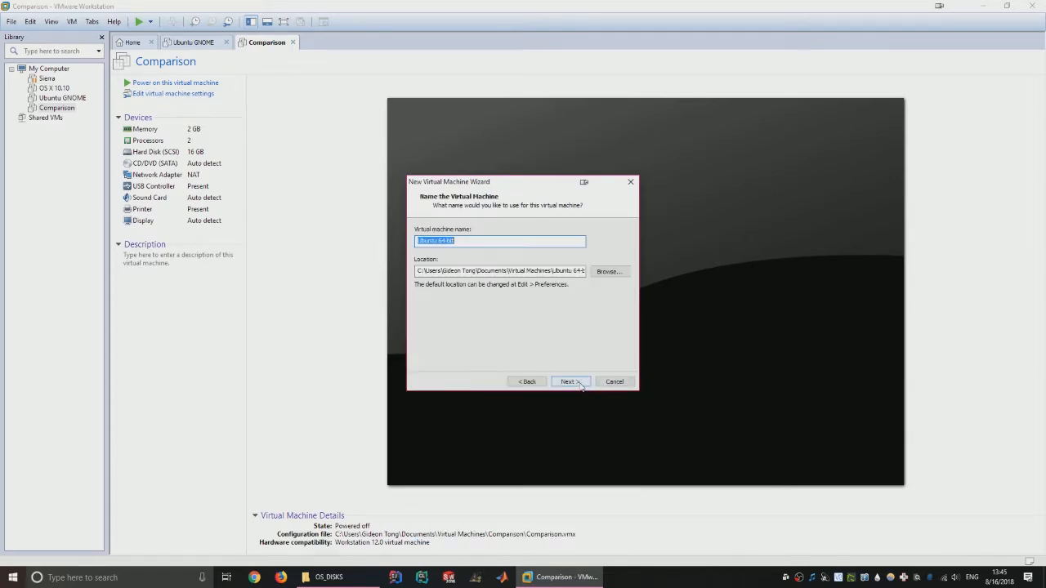
Step: Name the virtual machine Linux Mint 19 MATE and accept its default location
{"action": "type", "text": "KLLinux"}
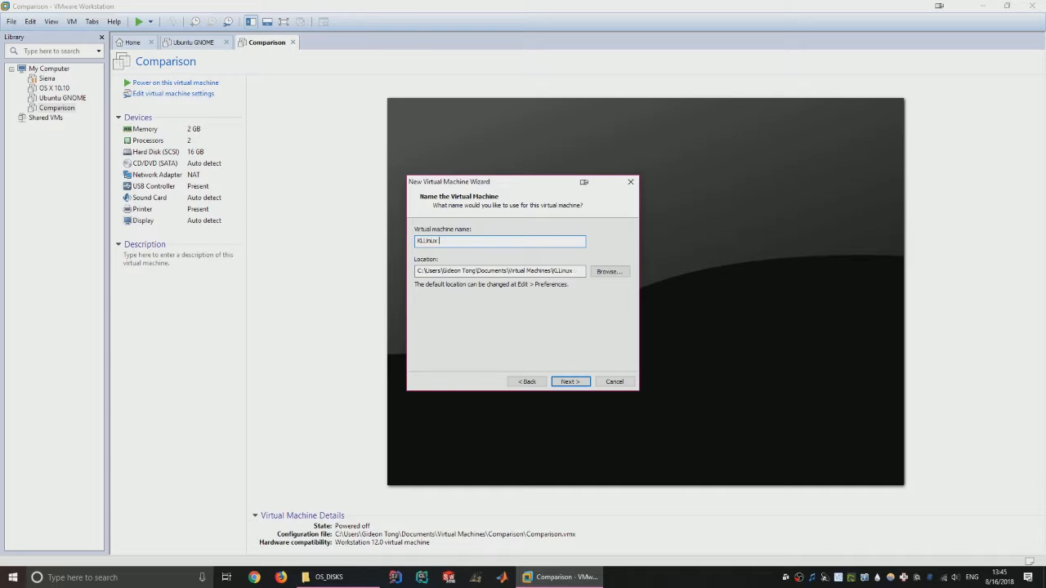
{"action": "key", "text": "BackSpace"}
{"action": "key", "text": "BackSpace"}
{"action": "key", "text": "BackSpace"}
{"action": "key", "text": "BackSpace"}
{"action": "key", "text": "BackSpace"}
{"action": "key", "text": "BackSpace"}
{"action": "key", "text": "BackSpace"}
{"action": "type", "text": "Linux M"}
{"action": "key", "text": "Return"}
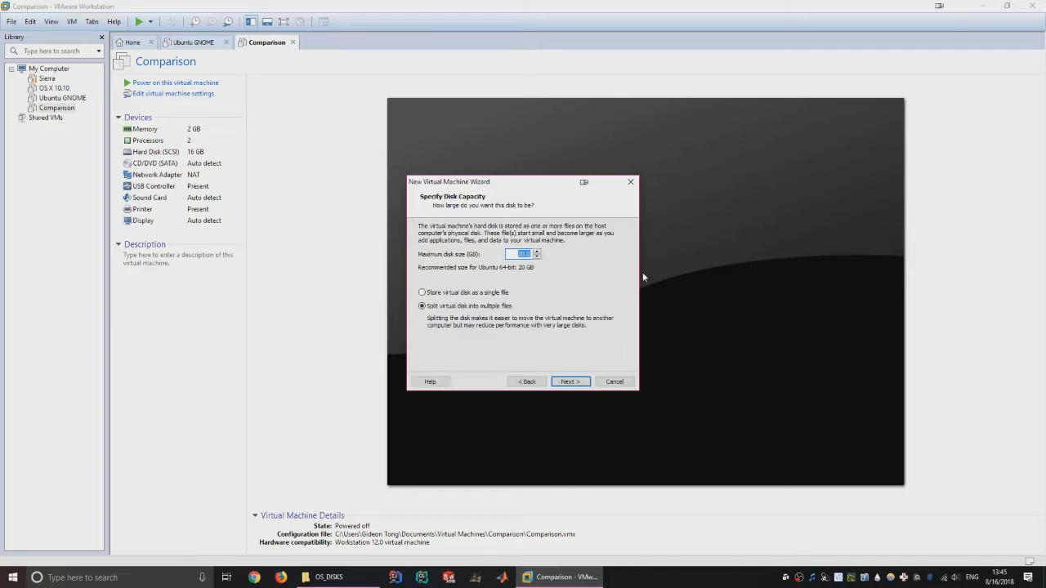
Step: Set the maximum disk size to 16 GB, split the virtual disk into multiple files, and continue to the summary page
{"action": "type", "text": "15"}
{"action": "left_click", "coordinate": [461, 307]}
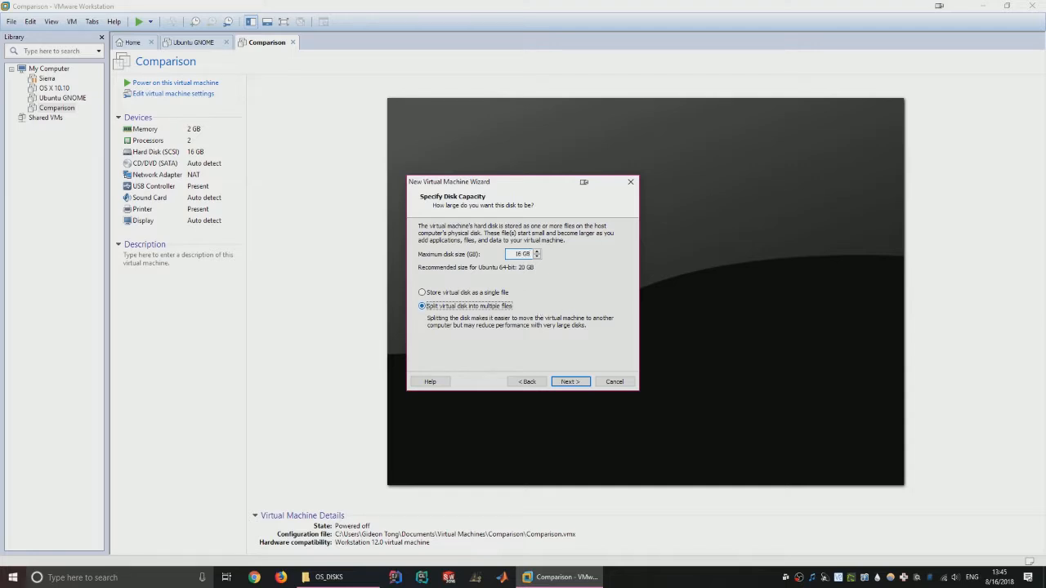
{"action": "left_click", "coordinate": [570, 382]}
{"action": "left_click", "coordinate": [584, 302]}
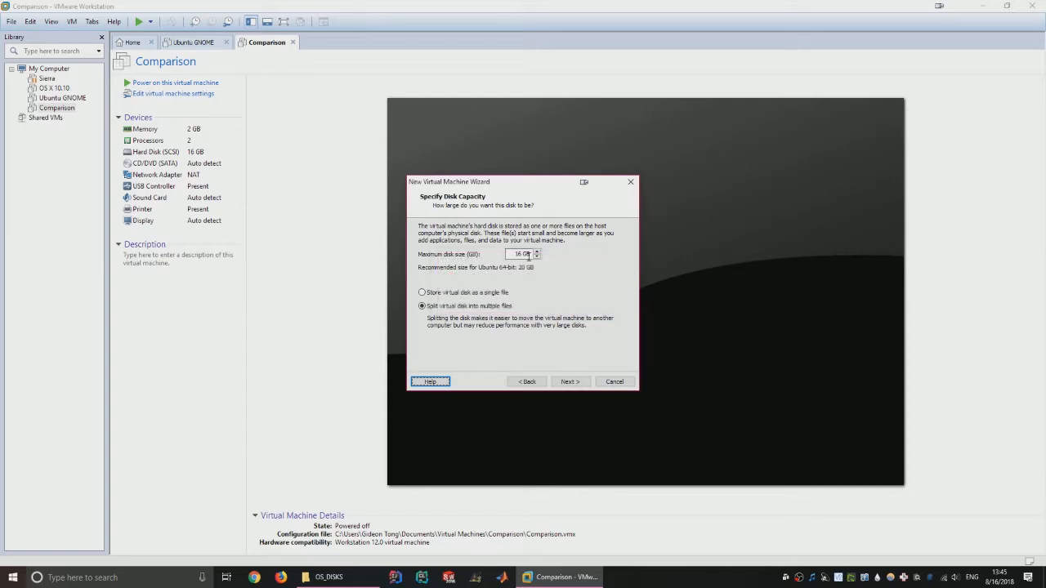
{"action": "key", "text": "Return"}
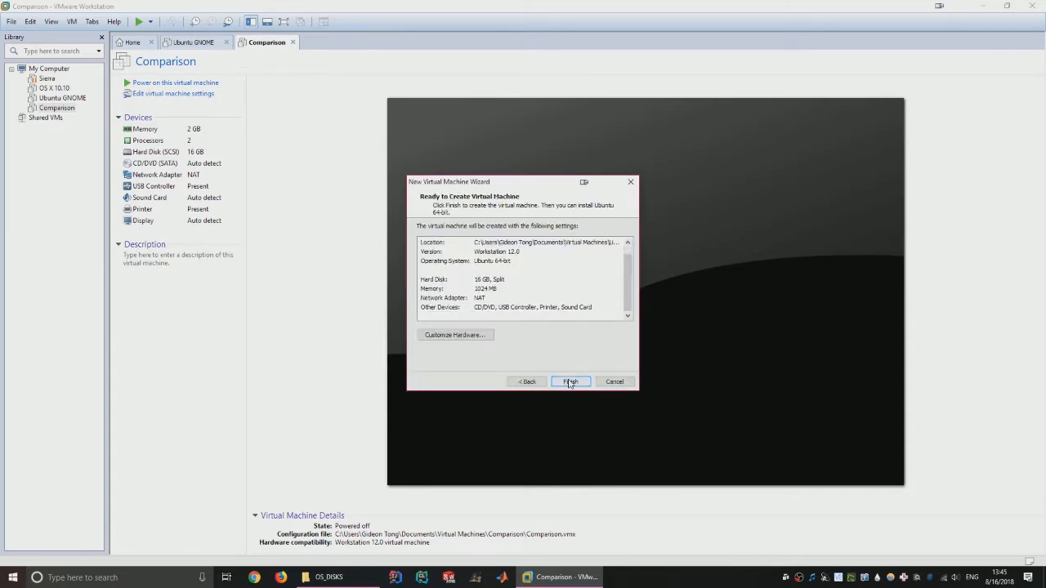
Step: Customize the new virtual machine's hardware by setting its memory to 2048 MB
{"action": "left_click", "coordinate": [482, 336]}
{"action": "double_click", "coordinate": [639, 189]}
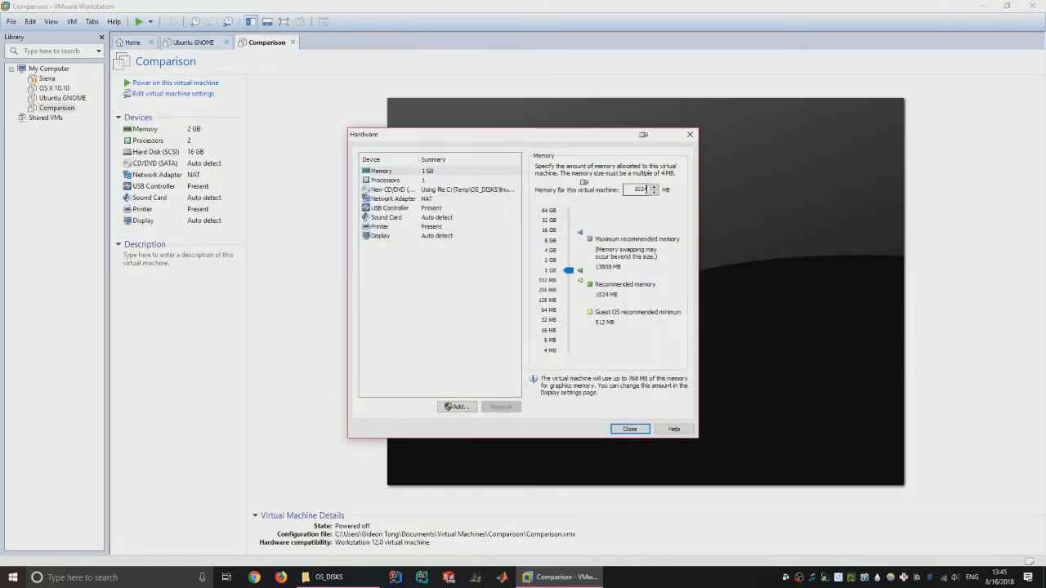
{"action": "type", "text": "2048"}
Step: Set the number of processors to 2 and finish creating the virtual machine
{"action": "left_click", "coordinate": [441, 180]}
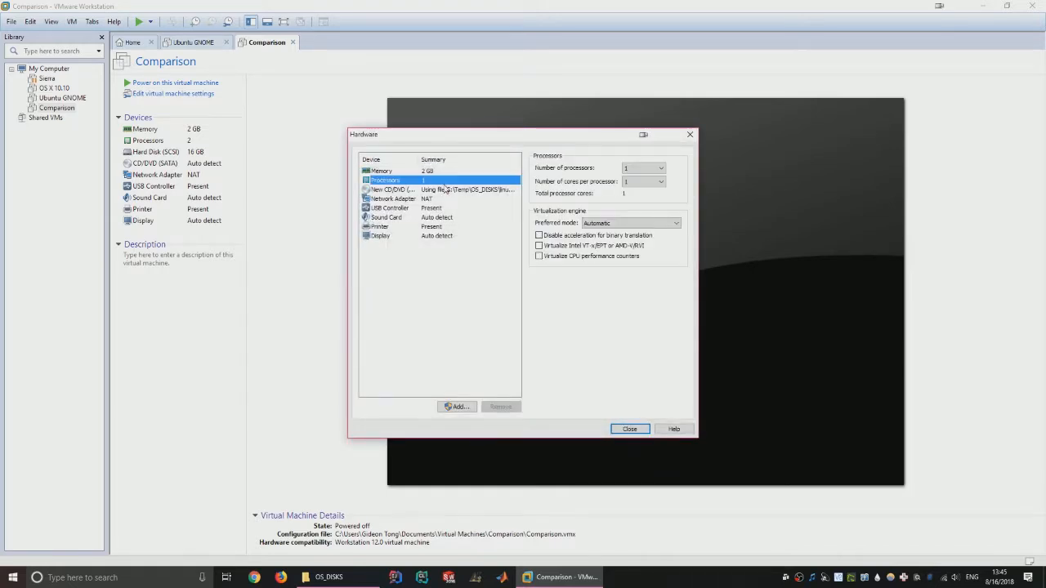
{"action": "left_click", "coordinate": [653, 168]}
{"action": "left_click", "coordinate": [657, 185]}
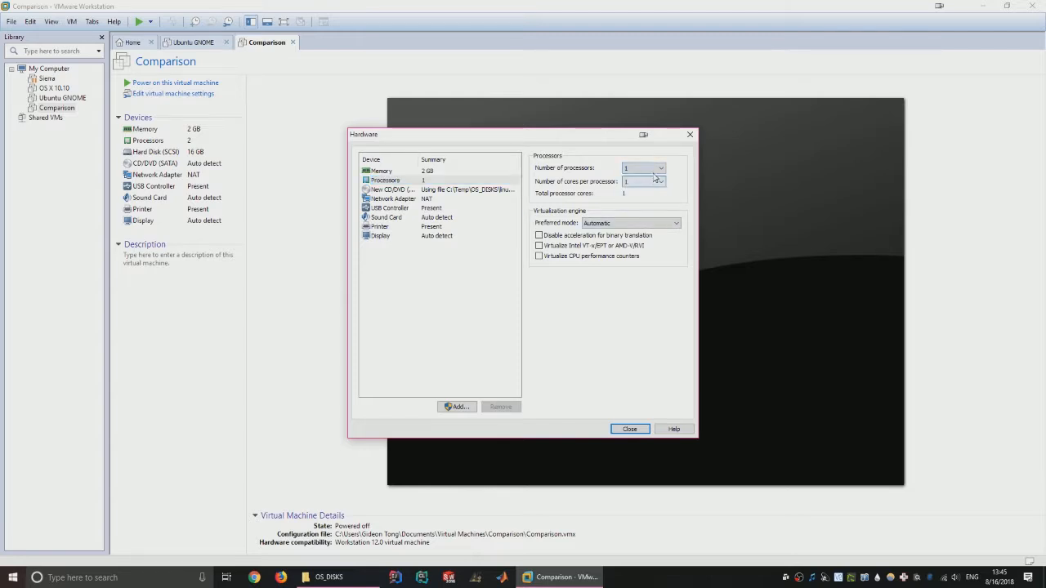
{"action": "left_click", "coordinate": [654, 169]}
{"action": "left_click", "coordinate": [654, 186]}
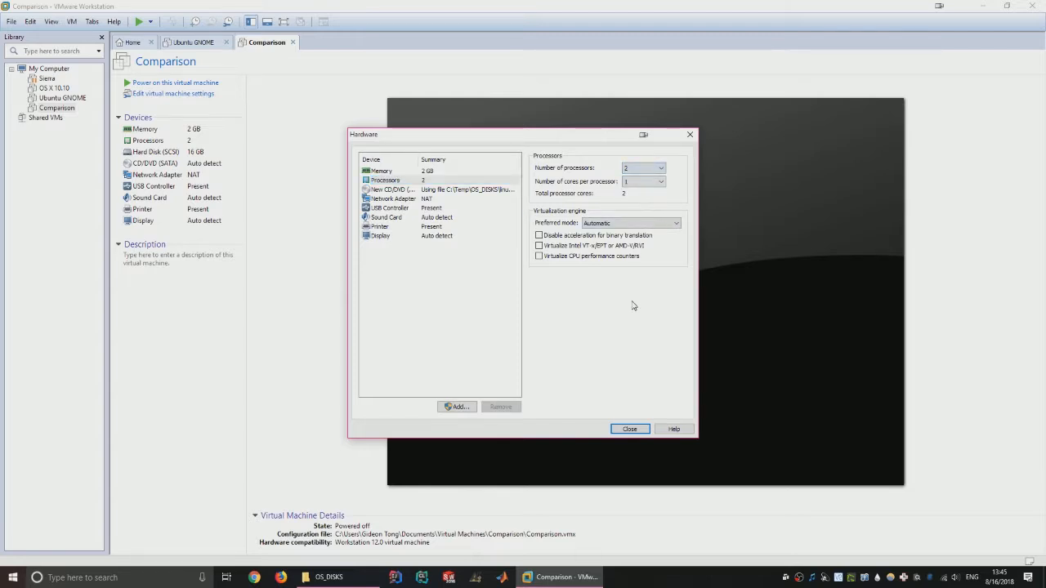
{"action": "left_click", "coordinate": [629, 428]}
{"action": "left_click", "coordinate": [569, 382]}
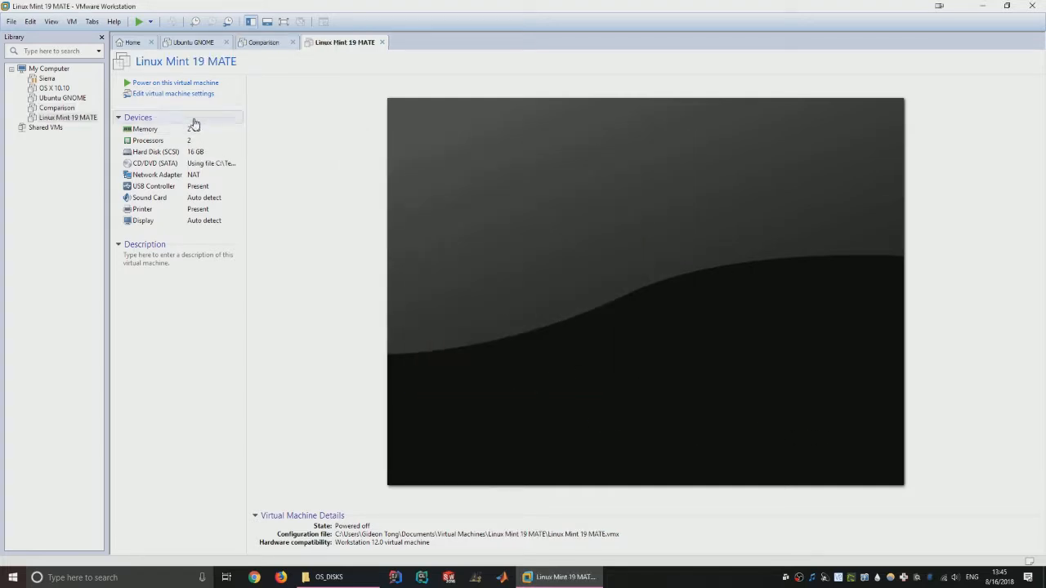
Step: Power on the Linux Mint 19 MATE virtual machine and launch Install Linux Mint from the live desktop
{"action": "left_click", "coordinate": [174, 83]}
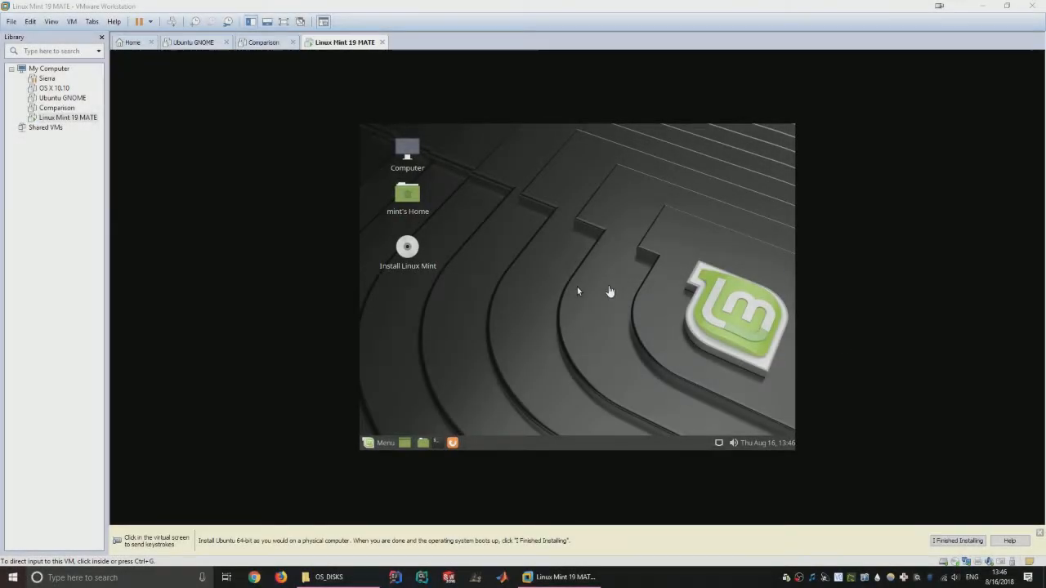
{"action": "left_click", "coordinate": [610, 292]}
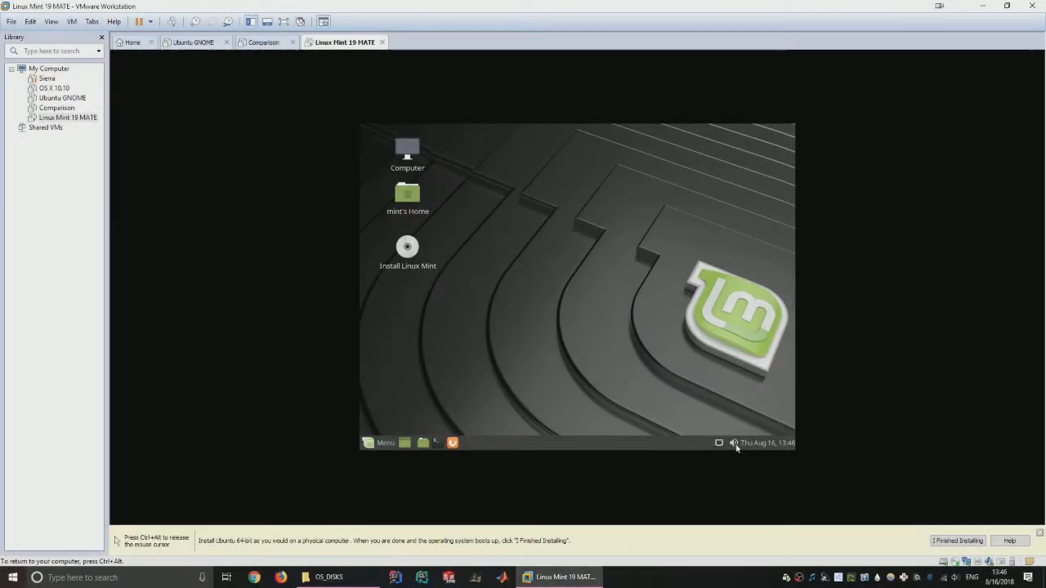
{"action": "left_click", "coordinate": [387, 444]}
{"action": "left_click", "coordinate": [385, 443]}
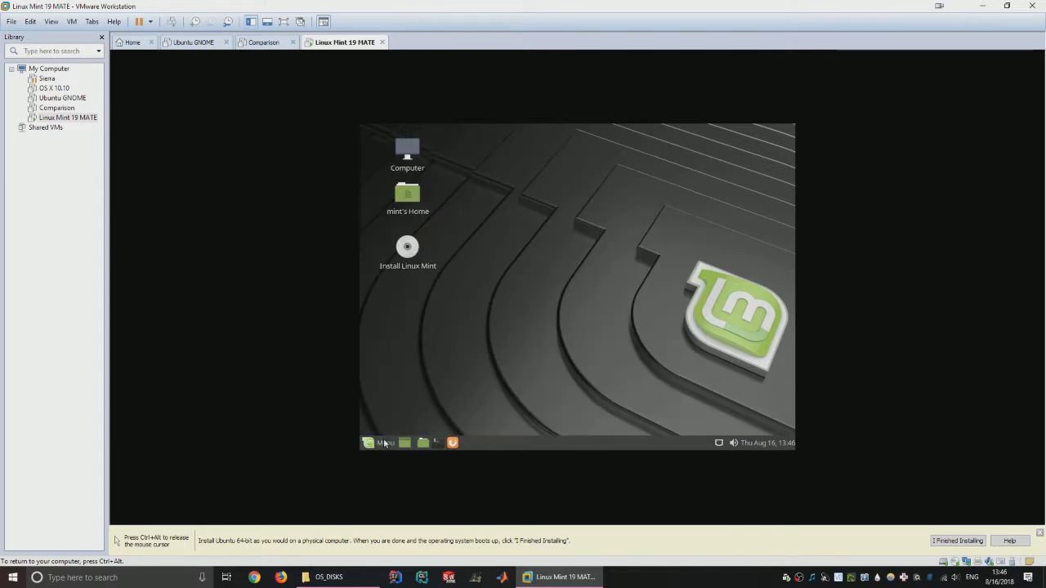
{"action": "left_click", "coordinate": [428, 267]}
{"action": "left_click", "coordinate": [531, 310]}
{"action": "left_click", "coordinate": [92, 23]}
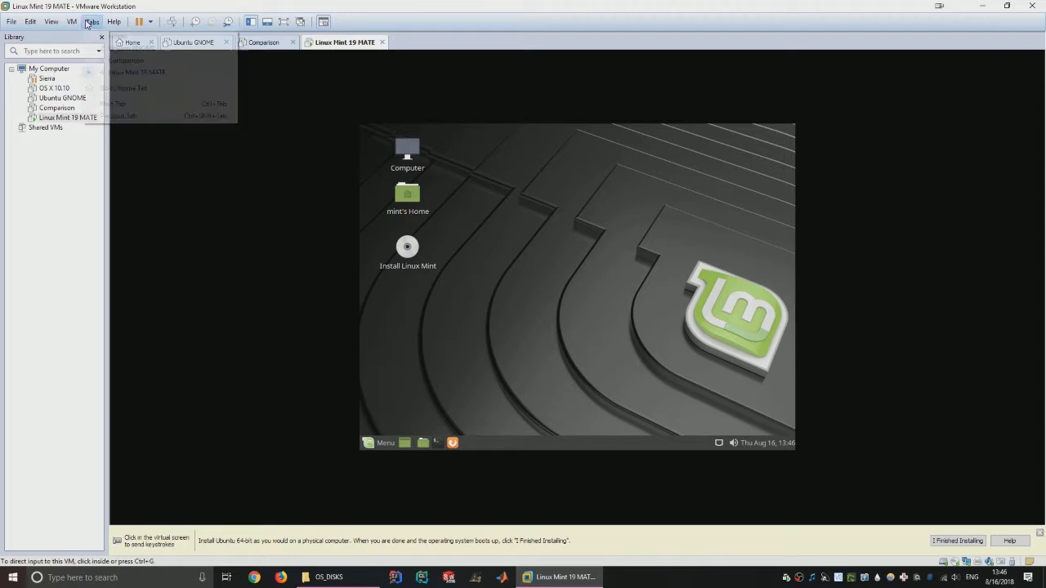
{"action": "mouse_move", "coordinate": [75, 25]}
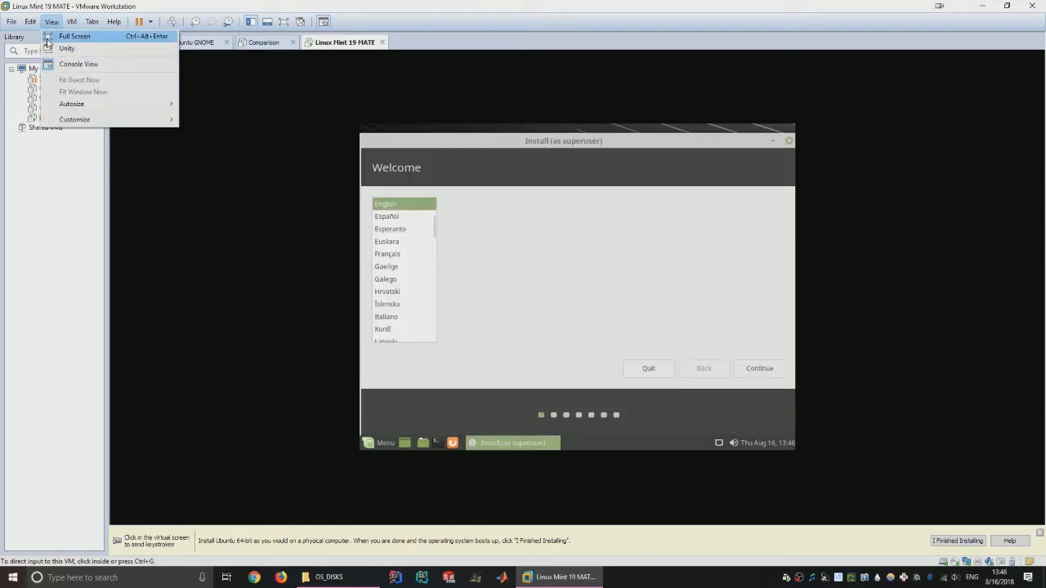
{"action": "mouse_move", "coordinate": [132, 110]}
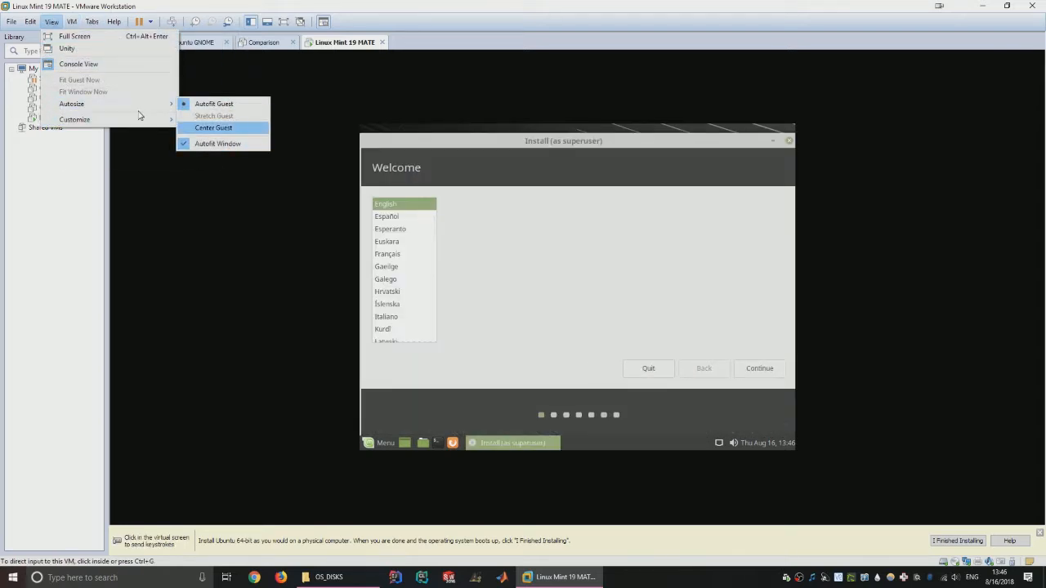
{"action": "double_click", "coordinate": [296, 4]}
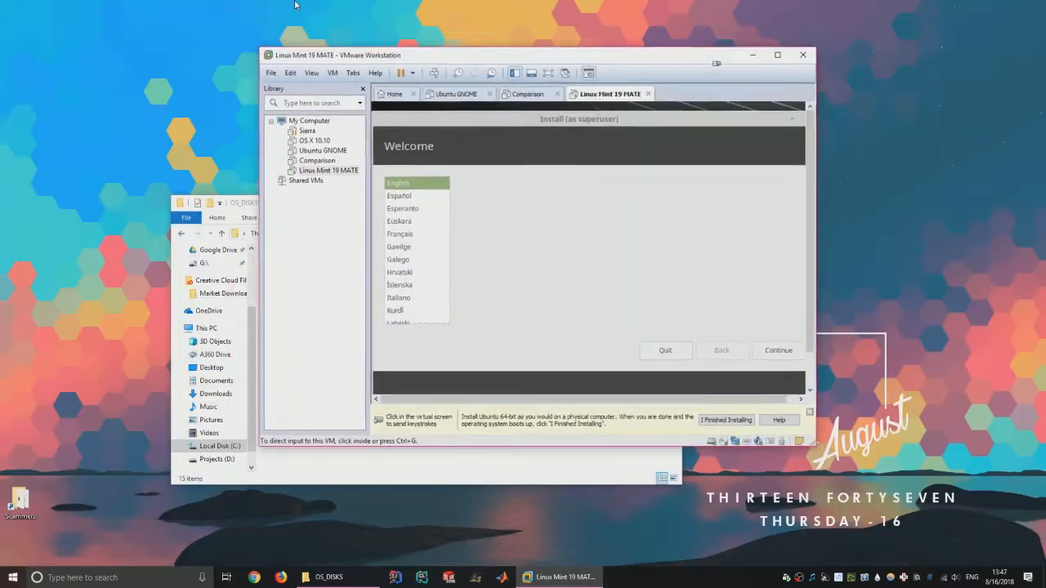
{"action": "double_click", "coordinate": [461, 64]}
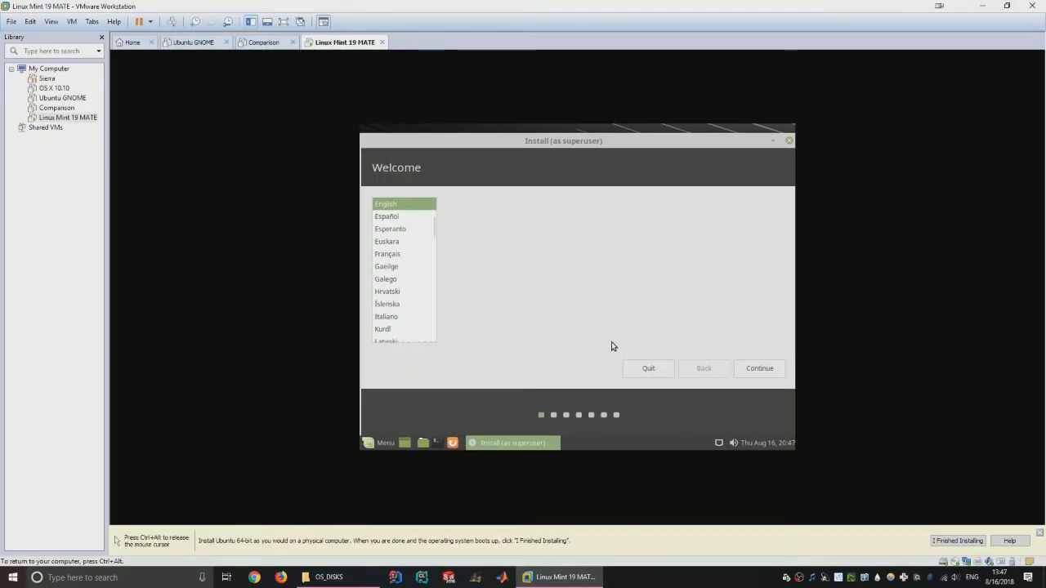
Step: Reposition the installer window and continue the installation in English to the keyboard layout page
{"action": "left_click_drag", "start_coordinate": [472, 141], "coordinate": [462, 136]}
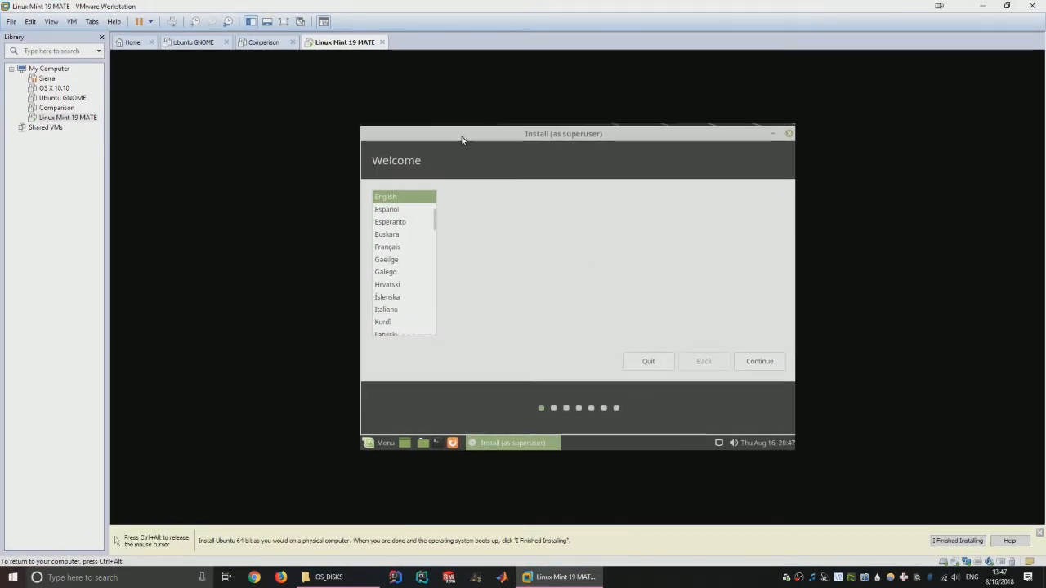
{"action": "left_click", "coordinate": [759, 362]}
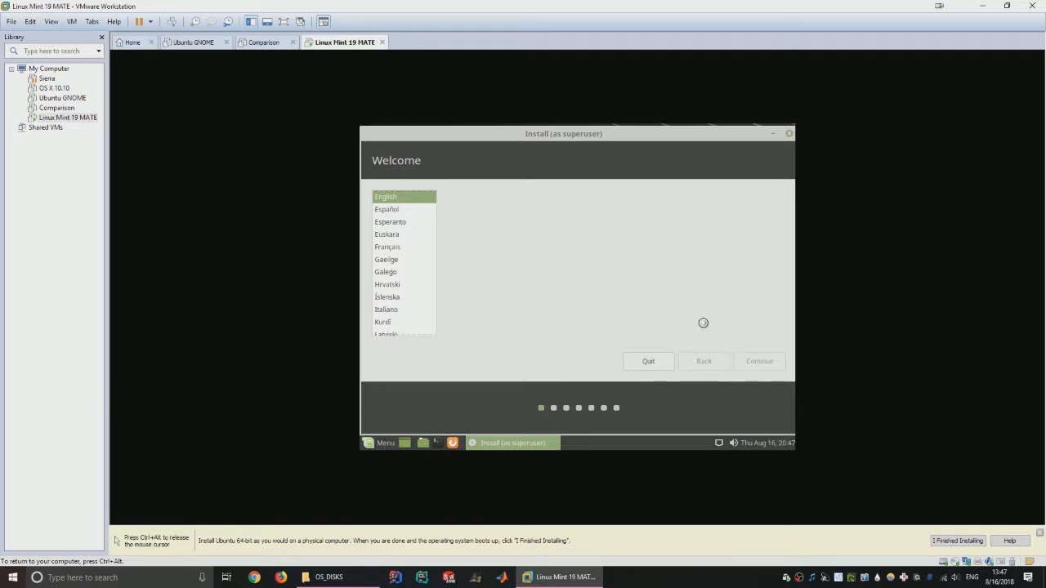
{"action": "key", "text": "ctrl+alt"}
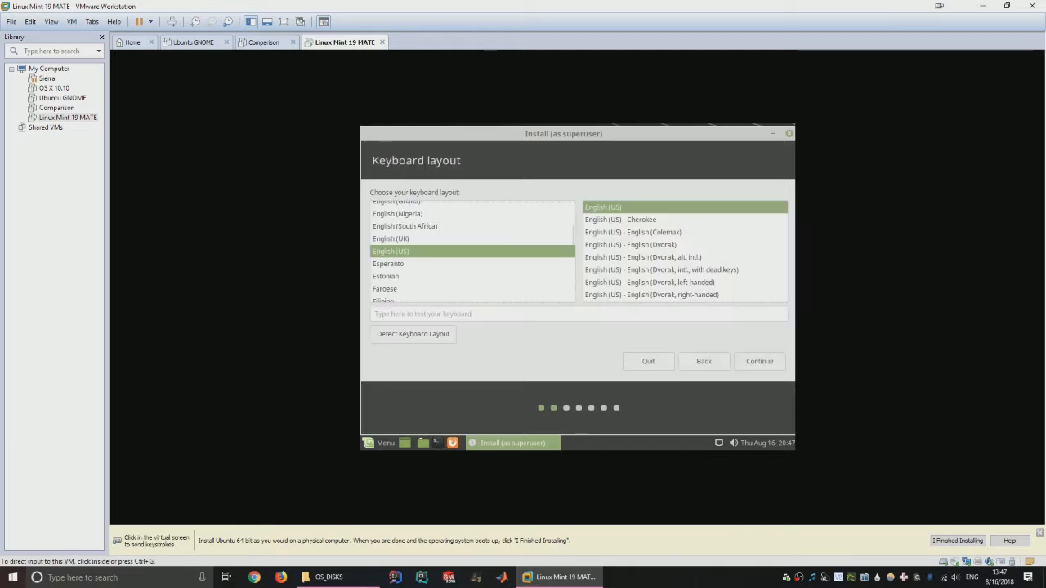
{"action": "left_click", "coordinate": [697, 221]}
{"action": "left_click", "coordinate": [640, 261]}
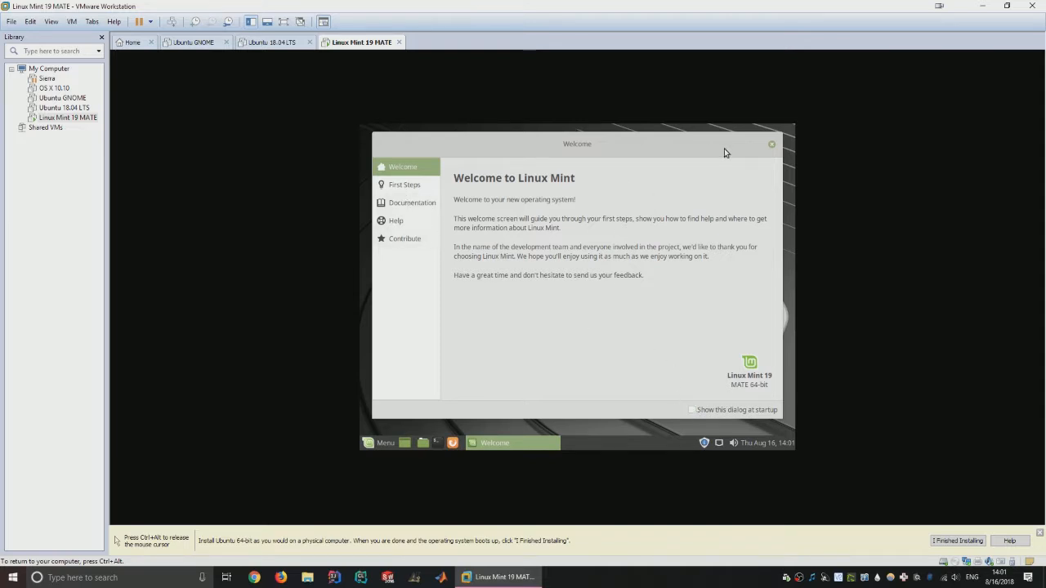
Step: Close the Linux Mint Welcome window and mark the guest installation as finished
{"action": "left_click", "coordinate": [775, 148]}
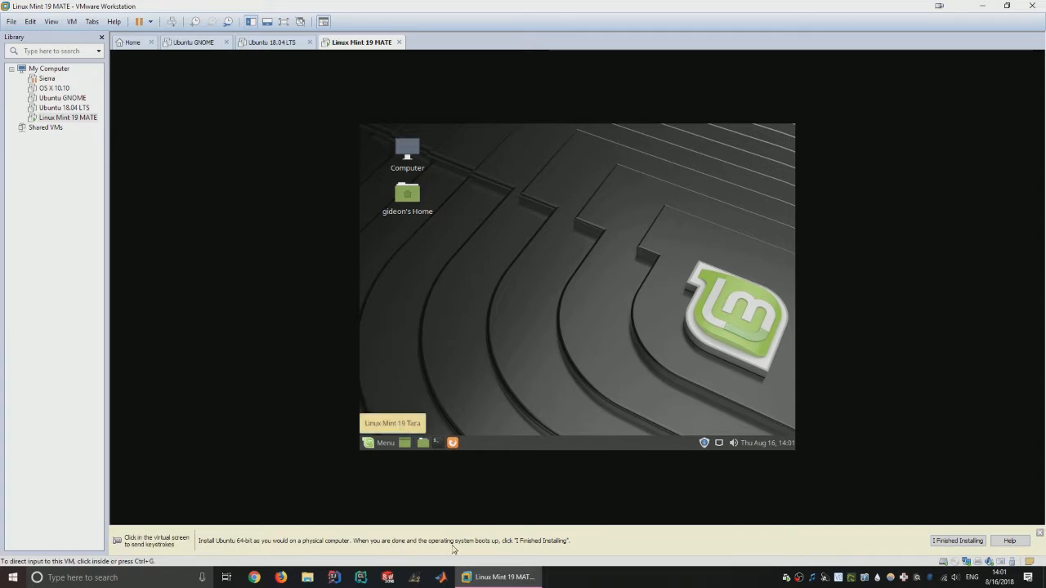
{"action": "left_click", "coordinate": [956, 541]}
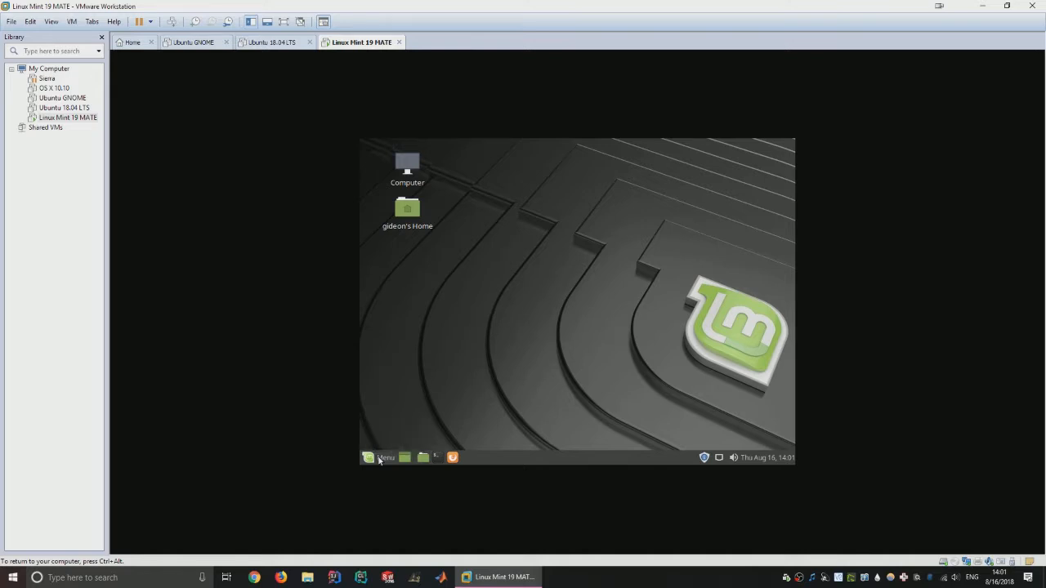
Step: Open the Linux Mint application menu to view its places, system entries and favorites
{"action": "left_click", "coordinate": [378, 458]}
{"action": "left_click", "coordinate": [378, 458]}
{"action": "left_click", "coordinate": [374, 460]}
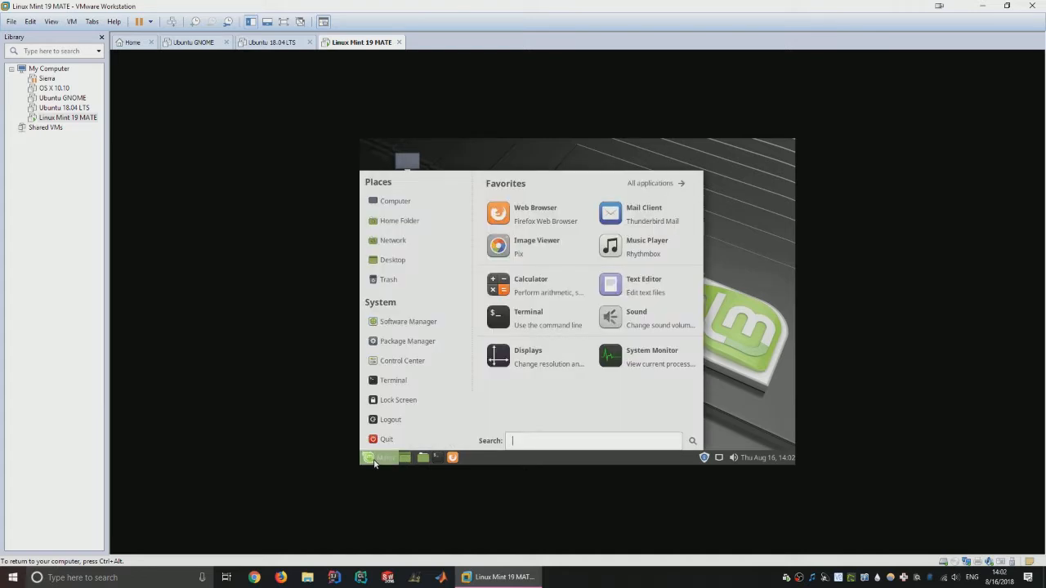
Step: Close the guest's application menu and start the VMware Tools installation for the Linux Mint 19 MATE virtual machine
{"action": "left_click", "coordinate": [374, 461]}
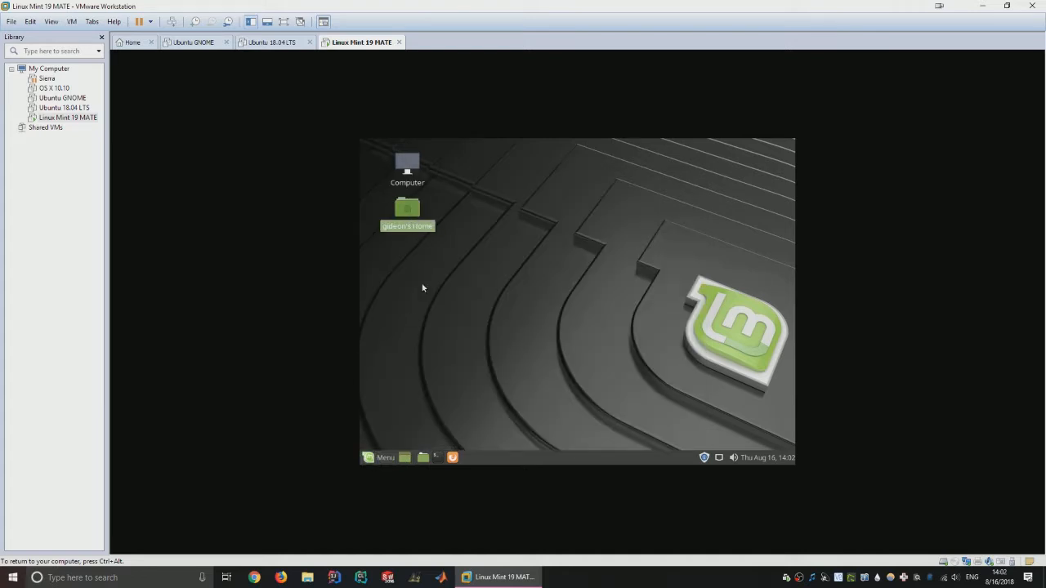
{"action": "key", "text": "ctrl+alt"}
{"action": "left_click", "coordinate": [73, 22]}
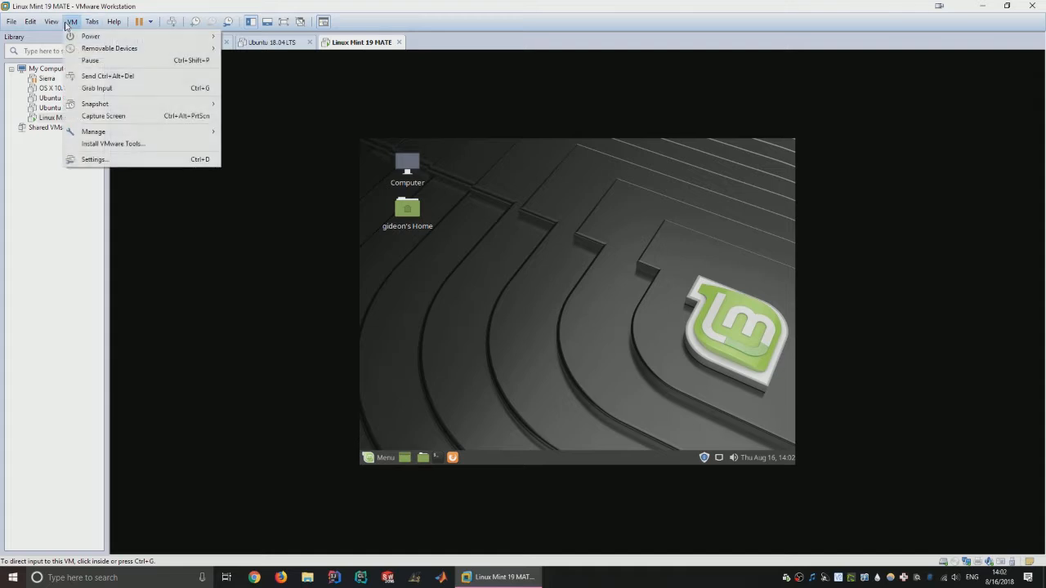
{"action": "mouse_move", "coordinate": [71, 48]}
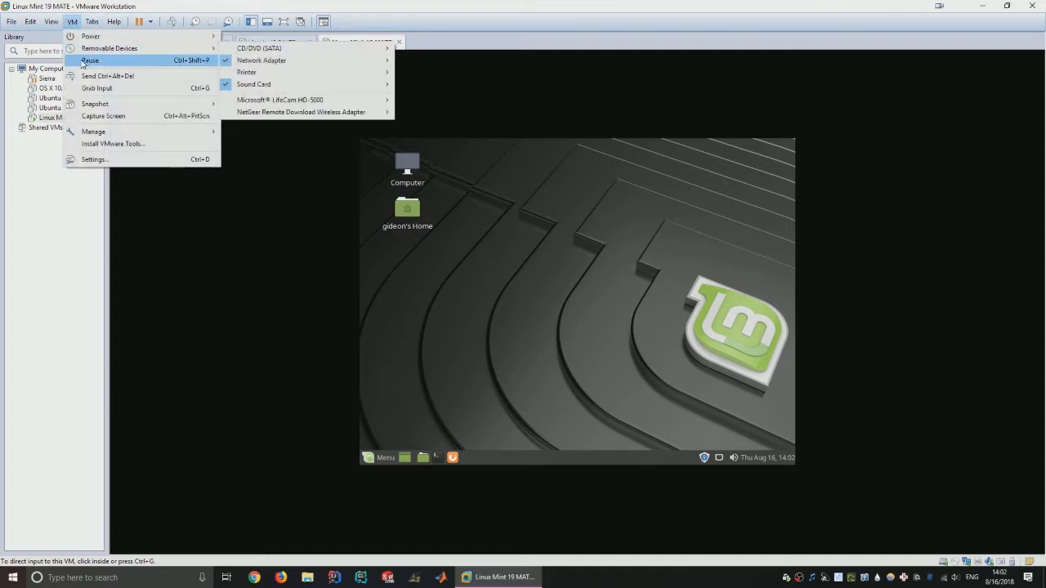
{"action": "left_click", "coordinate": [112, 143]}
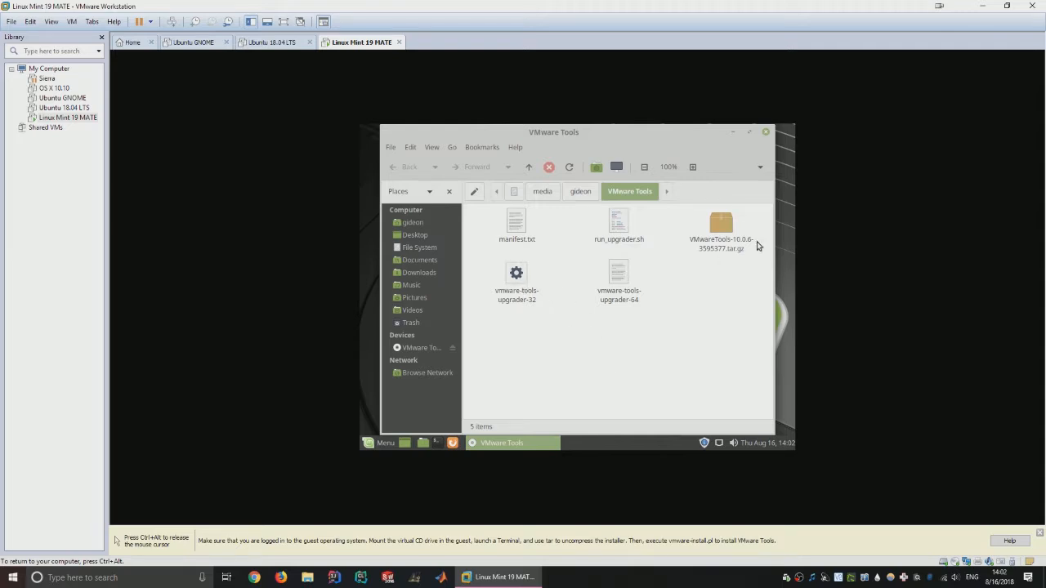
Step: Open a guest terminal and enter tar -xzsf with the path of VMwareTools-10.0.6-3595377.tar.gz from the VMware Tools disc
{"action": "left_click", "coordinate": [527, 279]}
{"action": "left_click", "coordinate": [571, 349]}
{"action": "left_click", "coordinate": [714, 242]}
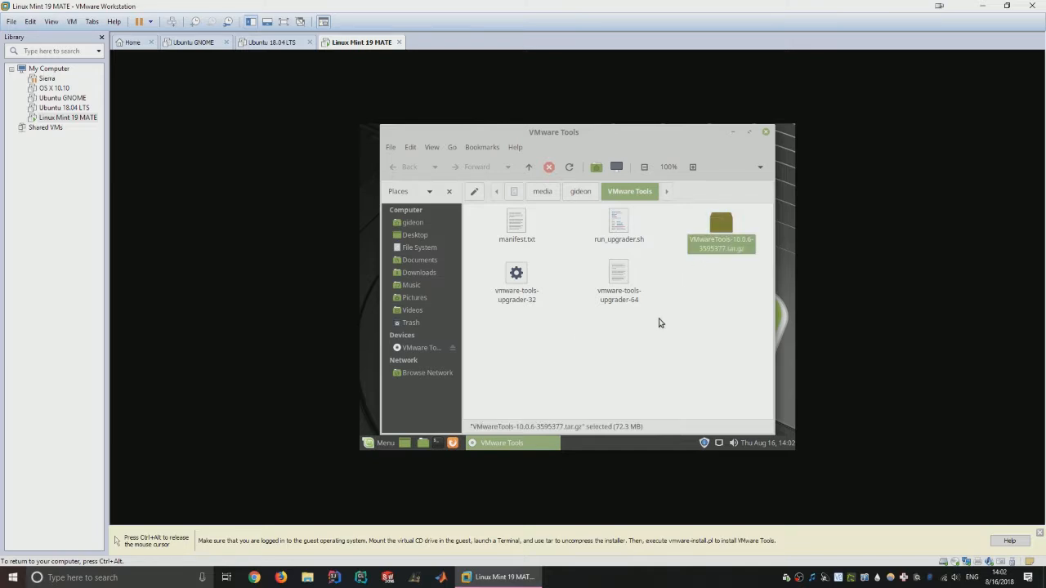
{"action": "left_click", "coordinate": [434, 443]}
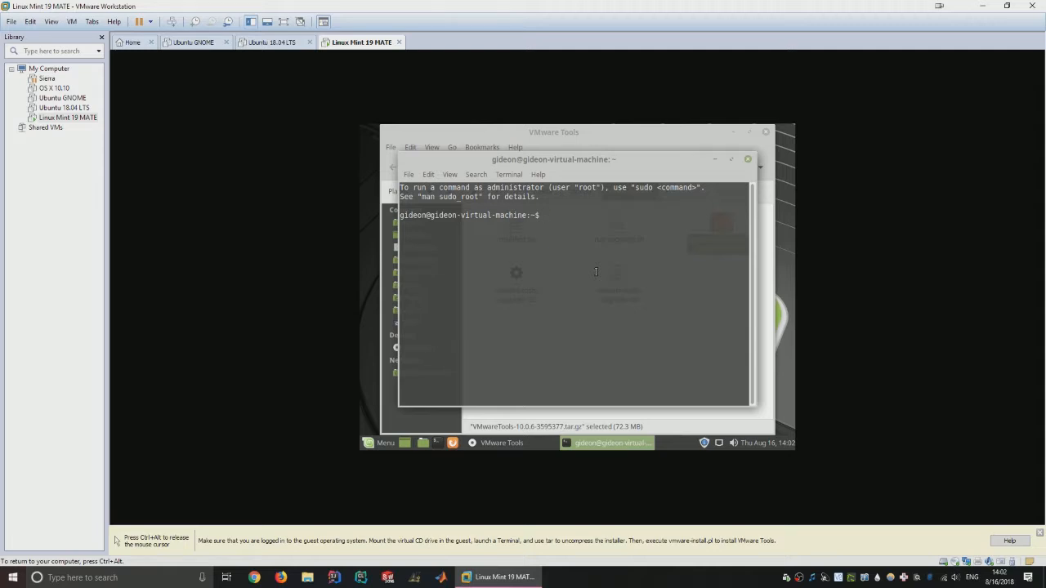
{"action": "type", "text": "tar -xzsf"}
{"action": "key", "text": "BackSpace"}
{"action": "key", "text": "BackSpace"}
{"action": "type", "text": "f"}
{"action": "key", "text": "alt+Tab"}
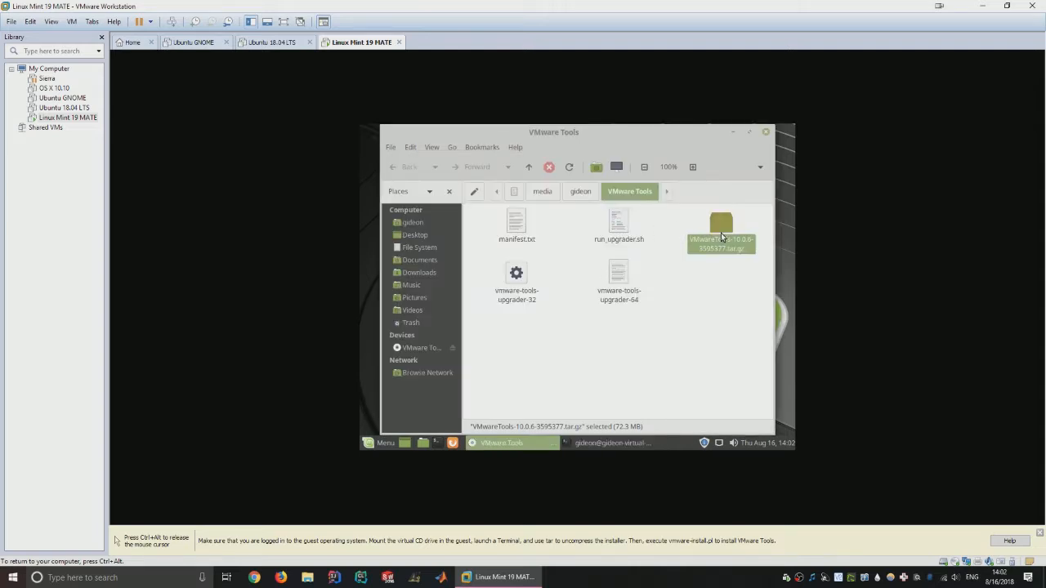
{"action": "left_click_drag", "start_coordinate": [720, 233], "coordinate": [624, 264]}
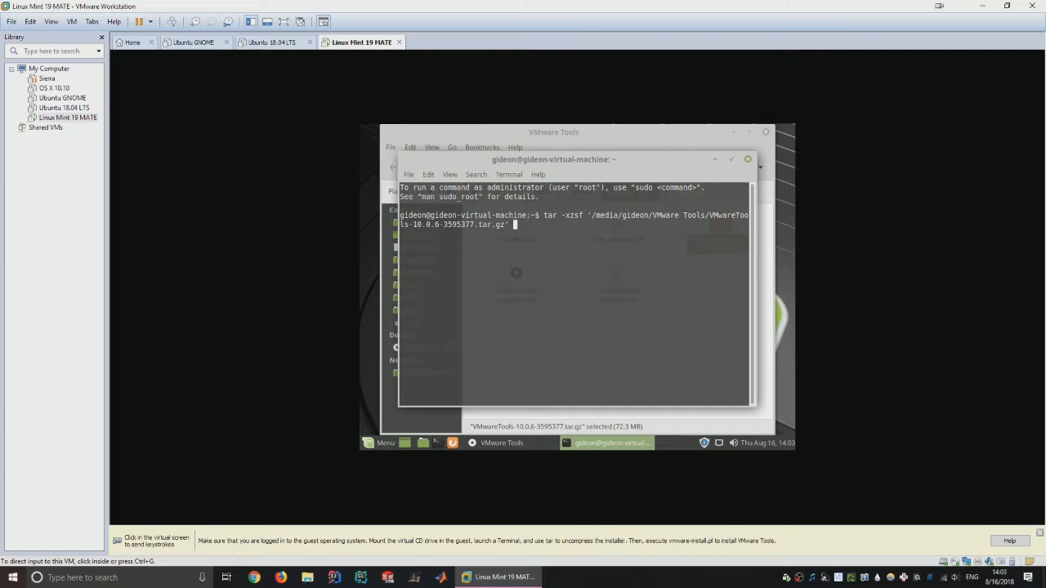
Step: Replace the tar options with zxpf and run the command to extract the VMware Tools archive into the home folder
{"action": "left_click", "coordinate": [758, 331]}
{"action": "key", "text": "Left"}
{"action": "key", "text": "Left"}
{"action": "key", "text": "Left"}
{"action": "key", "text": "Left"}
{"action": "key", "text": "Left"}
{"action": "key", "text": "Left"}
{"action": "key", "text": "Left"}
{"action": "key", "text": "Left"}
{"action": "key", "text": "Left"}
{"action": "key", "text": "Left"}
{"action": "key", "text": "Left"}
{"action": "key", "text": "Left"}
{"action": "key", "text": "Left"}
{"action": "key", "text": "Left"}
{"action": "key", "text": "Left"}
{"action": "key", "text": "Left"}
{"action": "key", "text": "Left"}
{"action": "key", "text": "Left"}
{"action": "key", "text": "Left"}
{"action": "key", "text": "Left"}
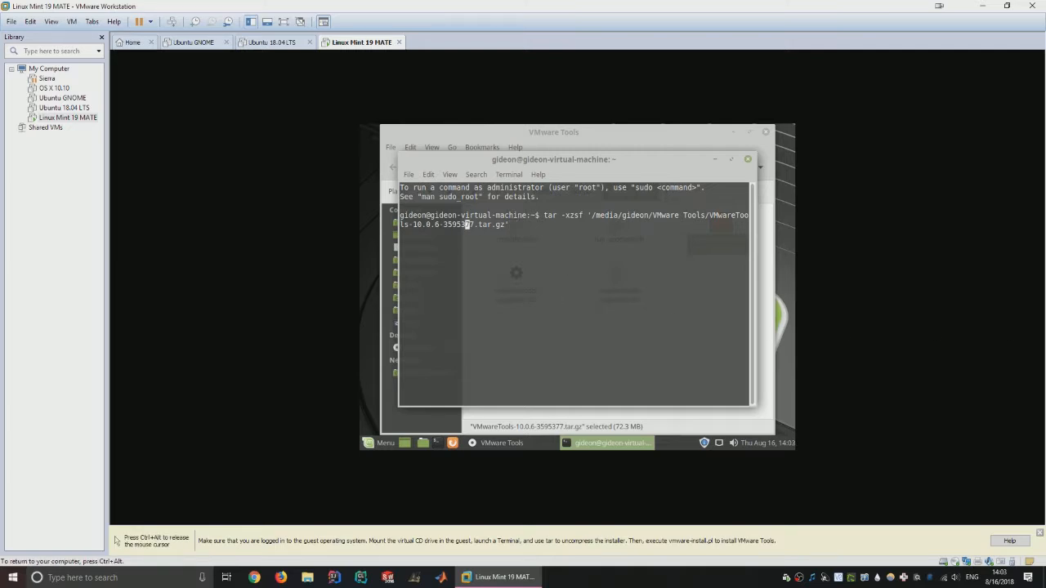
{"action": "key", "text": "Left"}
{"action": "key", "text": "Left"}
{"action": "key", "text": "Left"}
{"action": "key", "text": "Left"}
{"action": "key", "text": "Left"}
{"action": "key", "text": "Left"}
{"action": "key", "text": "Left"}
{"action": "key", "text": "Left"}
{"action": "key", "text": "Left"}
{"action": "key", "text": "Left"}
{"action": "key", "text": "Left"}
{"action": "key", "text": "Left"}
{"action": "key", "text": "Left"}
{"action": "key", "text": "Left"}
{"action": "key", "text": "Left"}
{"action": "key", "text": "Left"}
{"action": "key", "text": "Left"}
{"action": "key", "text": "Left"}
{"action": "key", "text": "Left"}
{"action": "key", "text": "Left"}
{"action": "key", "text": "BackSpace"}
{"action": "key", "text": "BackSpace"}
{"action": "key", "text": "BackSpace"}
{"action": "key", "text": "BackSpace"}
{"action": "type", "text": "zxpf"}
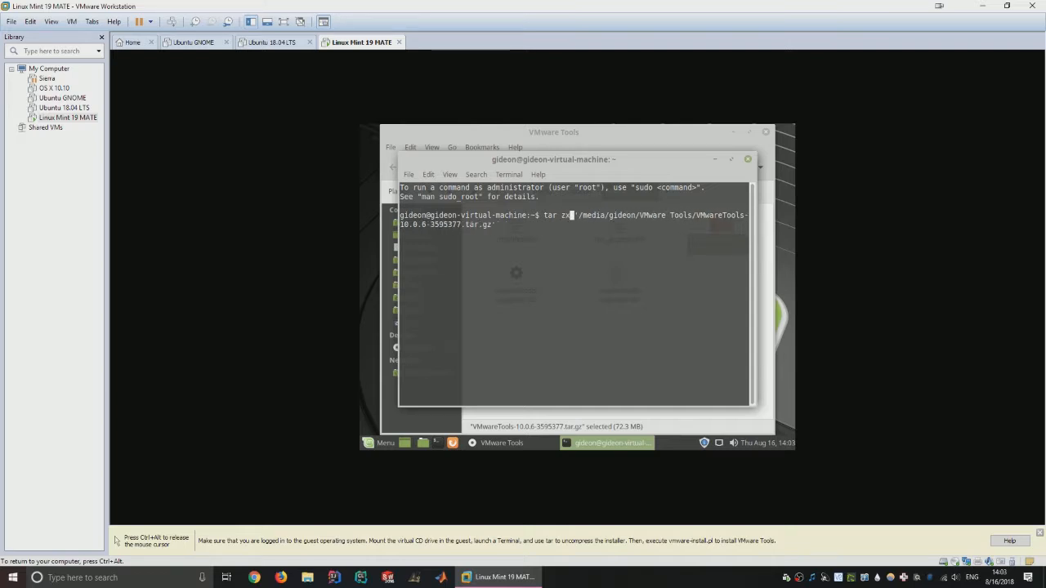
{"action": "key", "text": "Return"}
{"action": "key", "text": "ctrl+alt"}
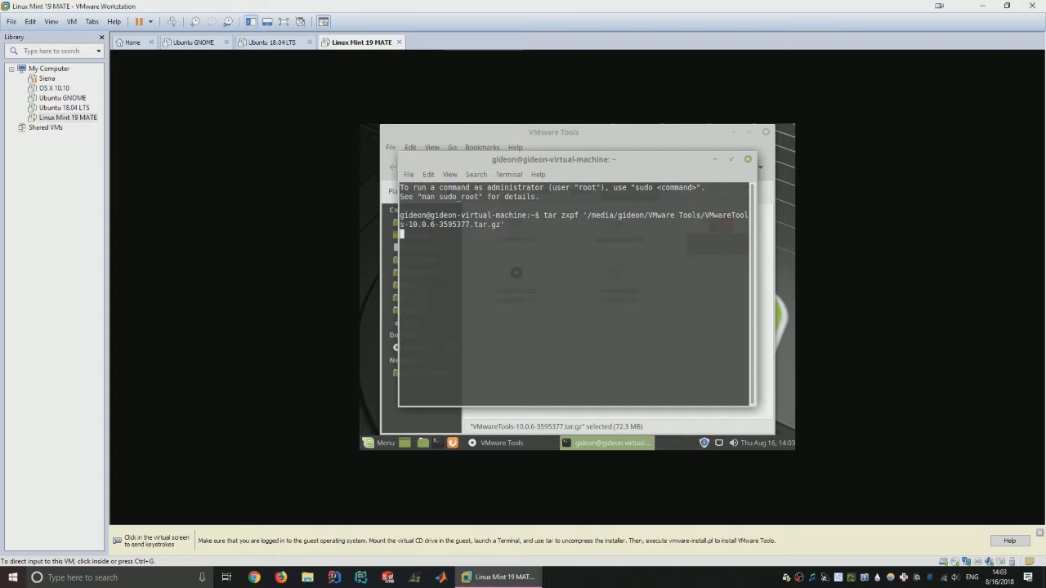
{"action": "left_click", "coordinate": [593, 250]}
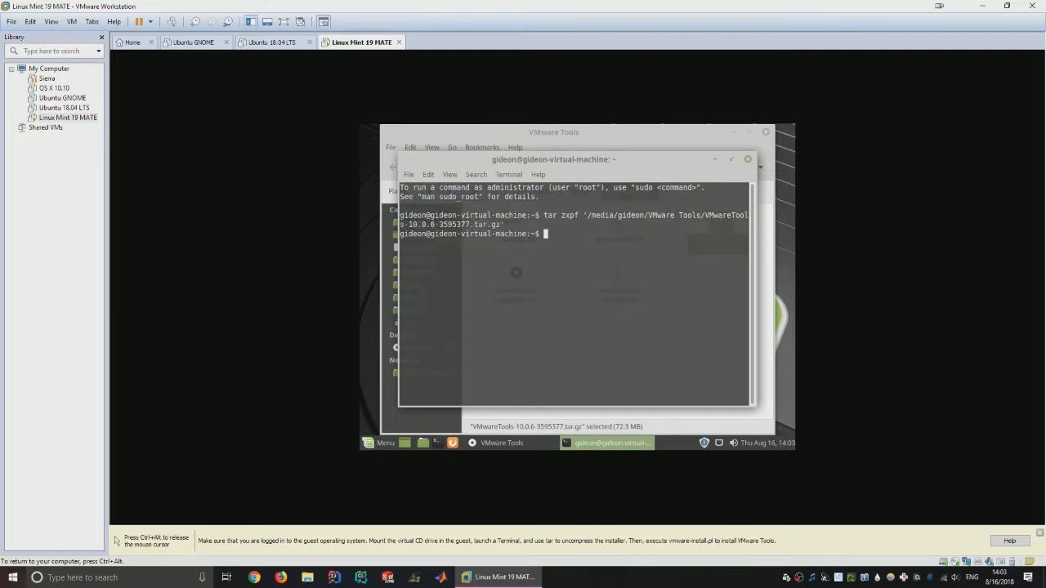
Step: List the home folder, change into vmware-tools-distrib/ and list its contents
{"action": "type", "text": "lls"}
{"action": "key", "text": "Return"}
{"action": "type", "text": "ls"}
{"action": "key", "text": "Return"}
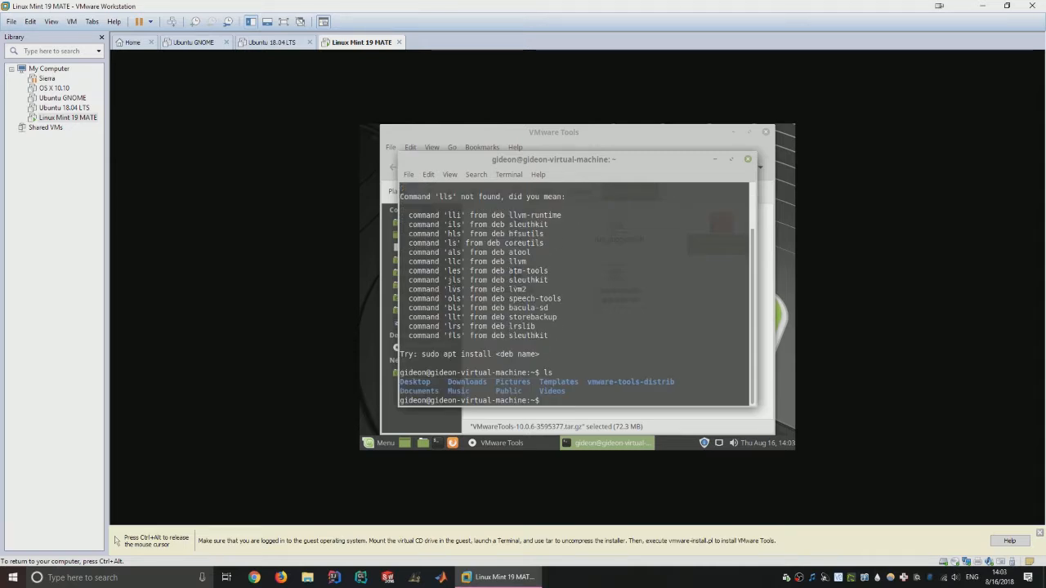
{"action": "type", "text": "cd vmware-tools-distrib/"}
{"action": "key", "text": "Return"}
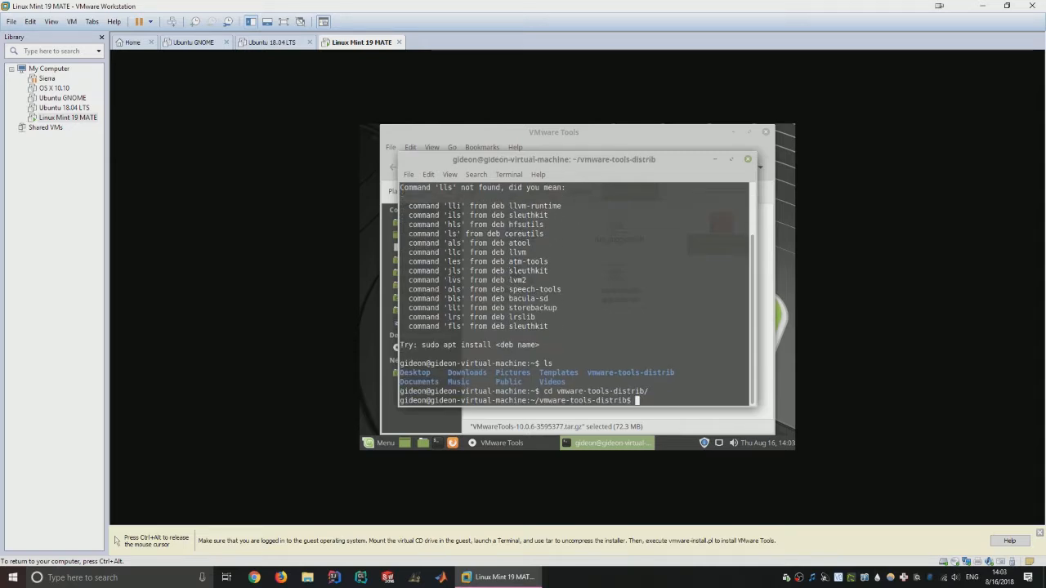
{"action": "type", "text": "ls"}
{"action": "key", "text": "Return"}
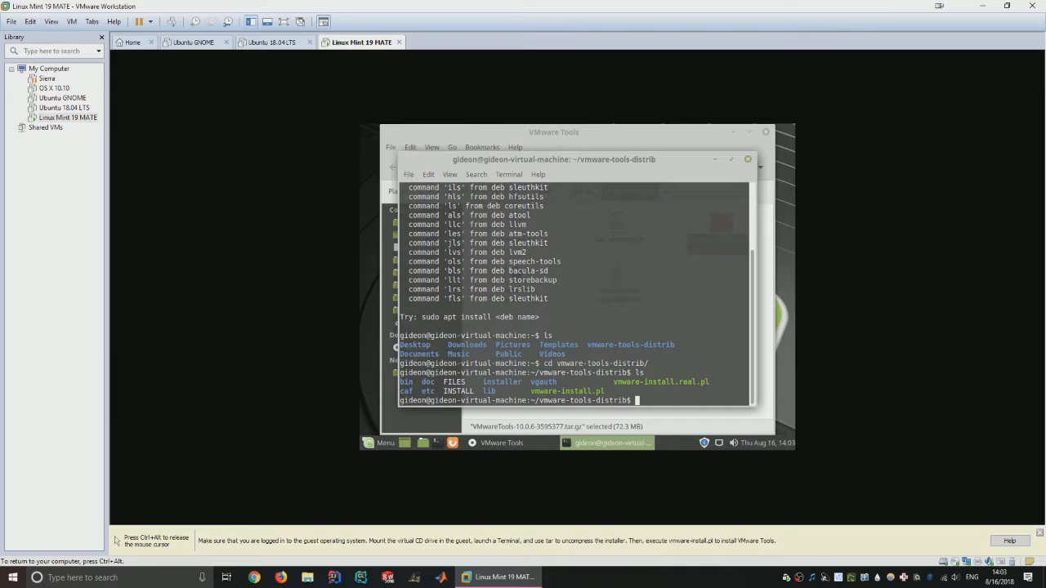
Step: Try to run ./vmware-install.pl without administrator rights
{"action": "type", "text": "./vmware-install."}
{"action": "key", "text": "Return"}
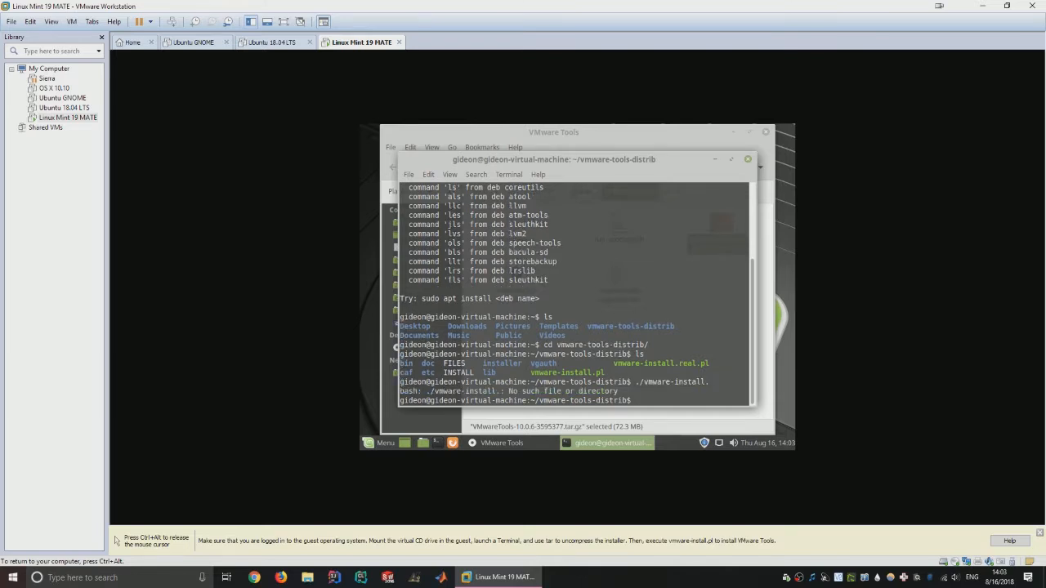
{"action": "key", "text": "Up"}
{"action": "type", "text": "pl"}
{"action": "key", "text": "Return"}
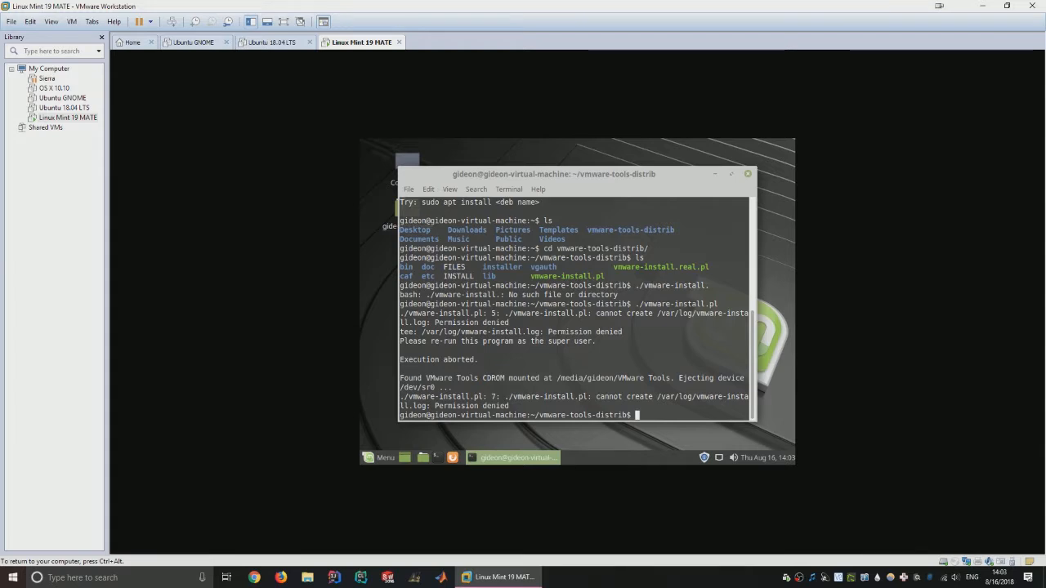
Step: Run sudo ./vmware-install.pl and enter the account password
{"action": "type", "text": "sudo ./vmware-install.pl"}
{"action": "key", "text": "Return"}
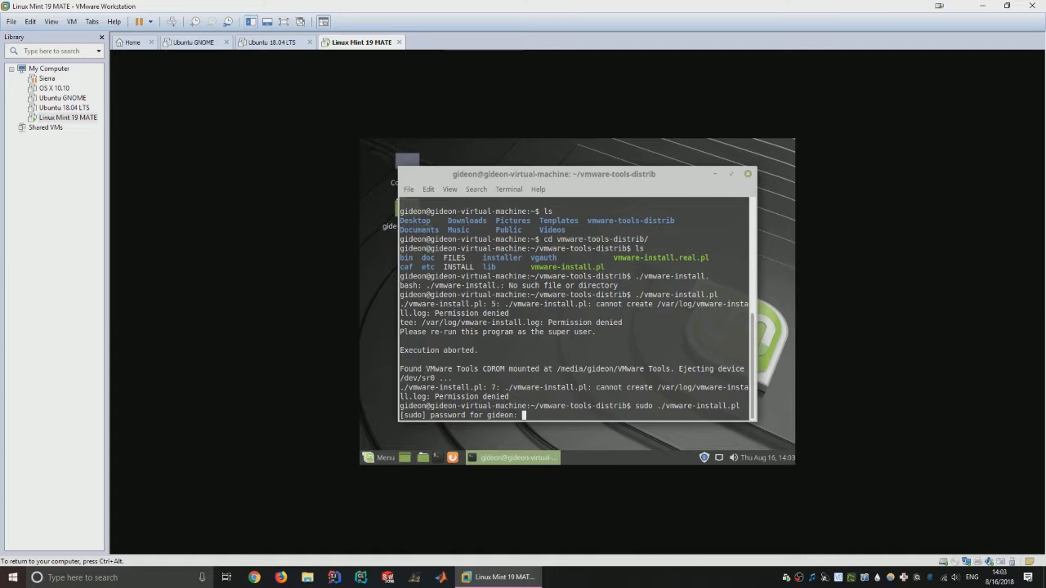
{"action": "key", "text": "Return"}
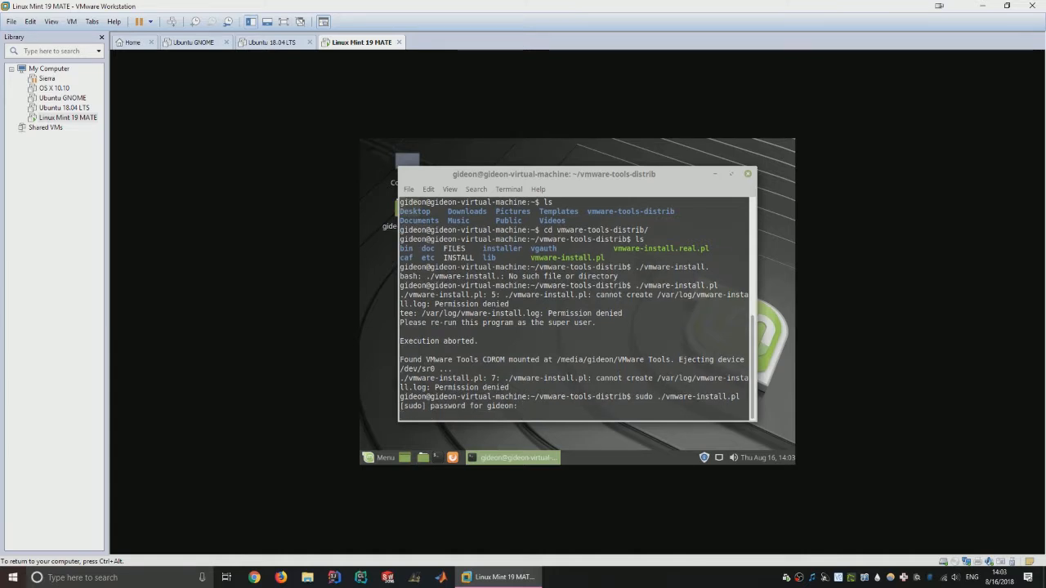
{"action": "key", "text": "Return"}
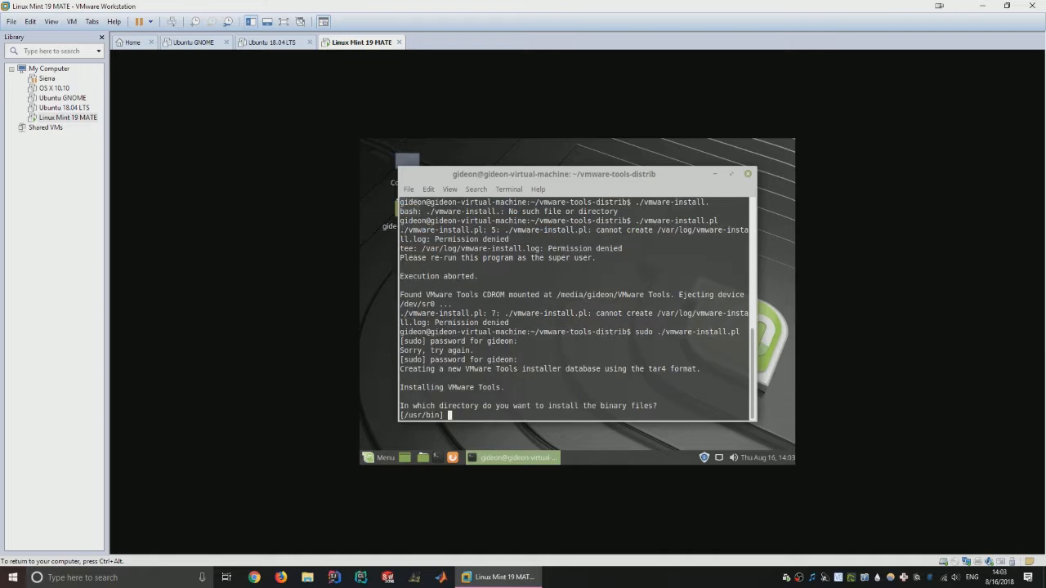
Step: Accept the default VMware Tools directories for binary, init, daemon, library, common agent and documentation files, creating the missing paths
{"action": "key", "text": "Return"}
{"action": "key", "text": "Return"}
{"action": "key", "text": "Return"}
{"action": "key", "text": "Return"}
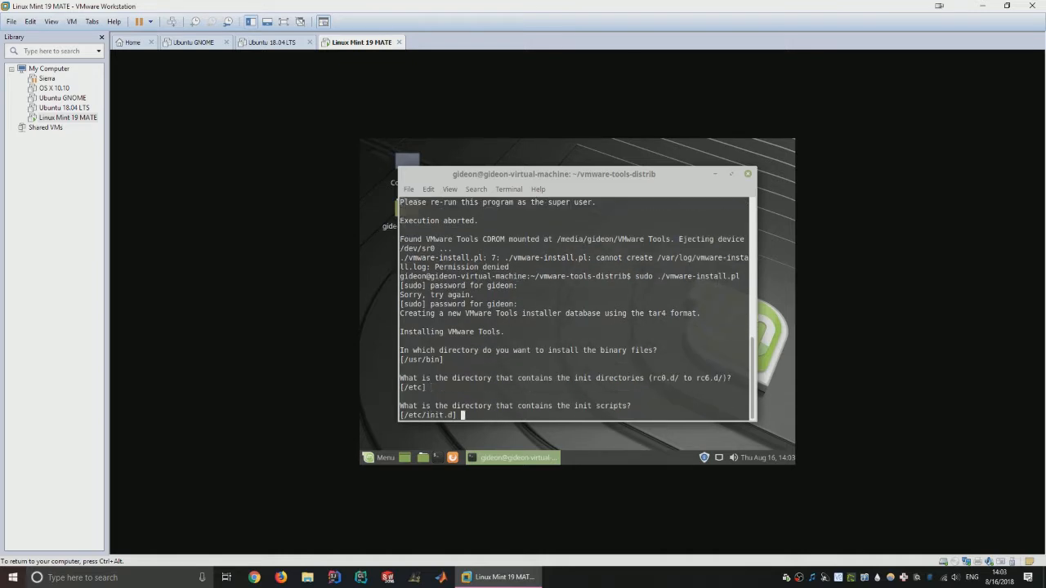
{"action": "key", "text": "Return"}
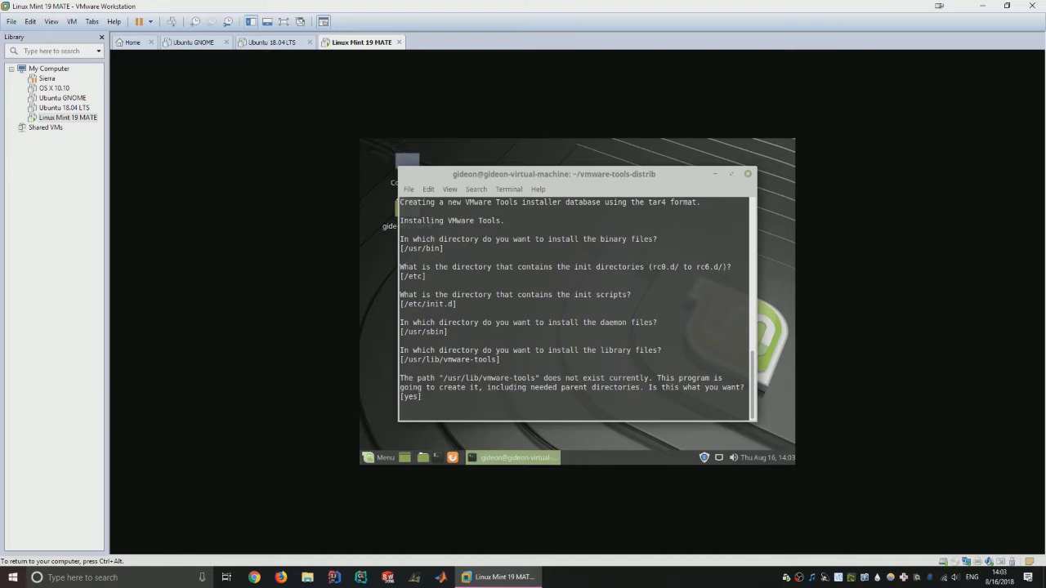
{"action": "key", "text": "Return"}
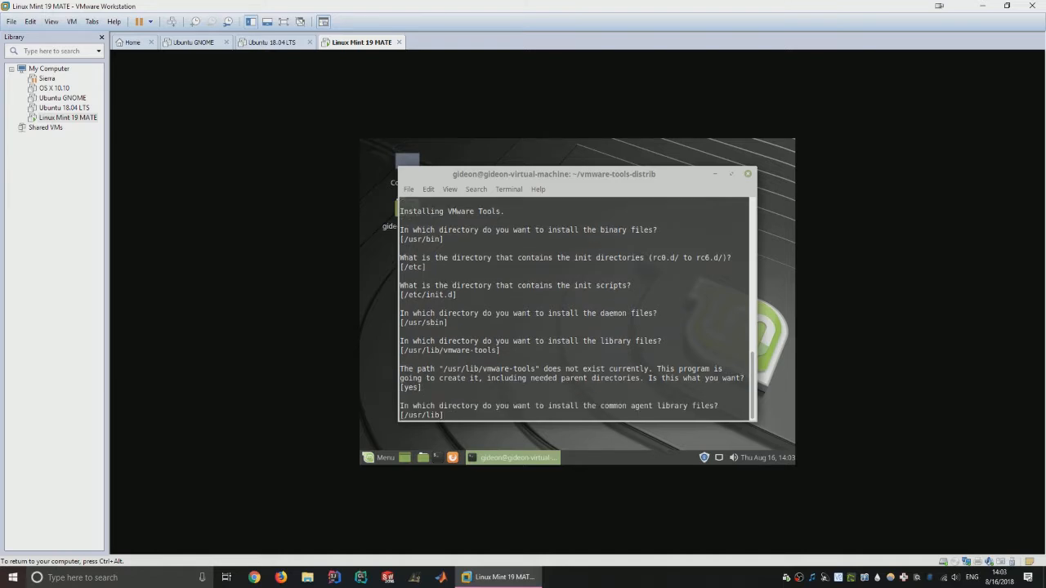
{"action": "key", "text": "Return"}
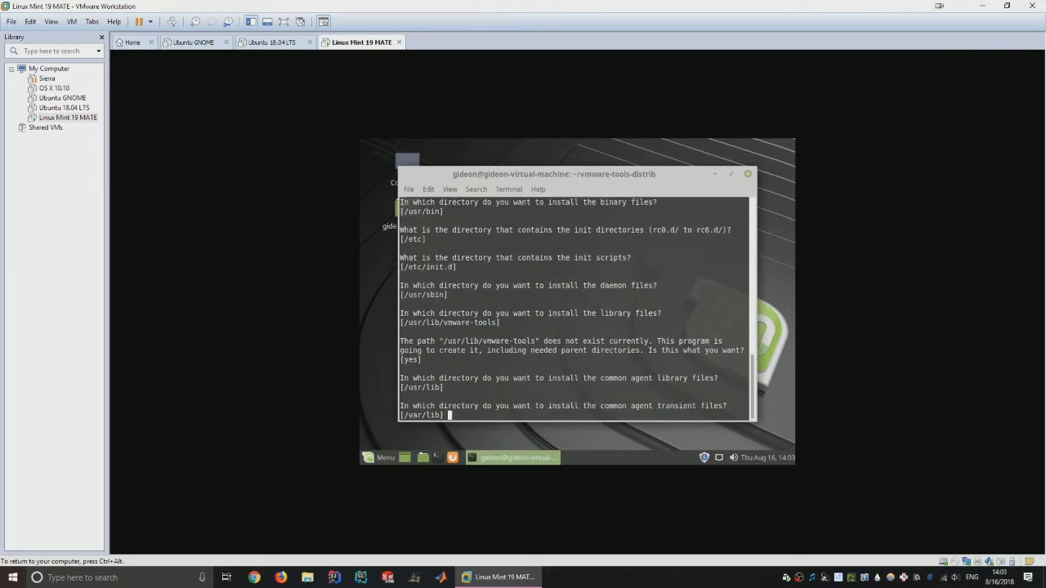
{"action": "key", "text": "Return"}
{"action": "key", "text": "Return"}
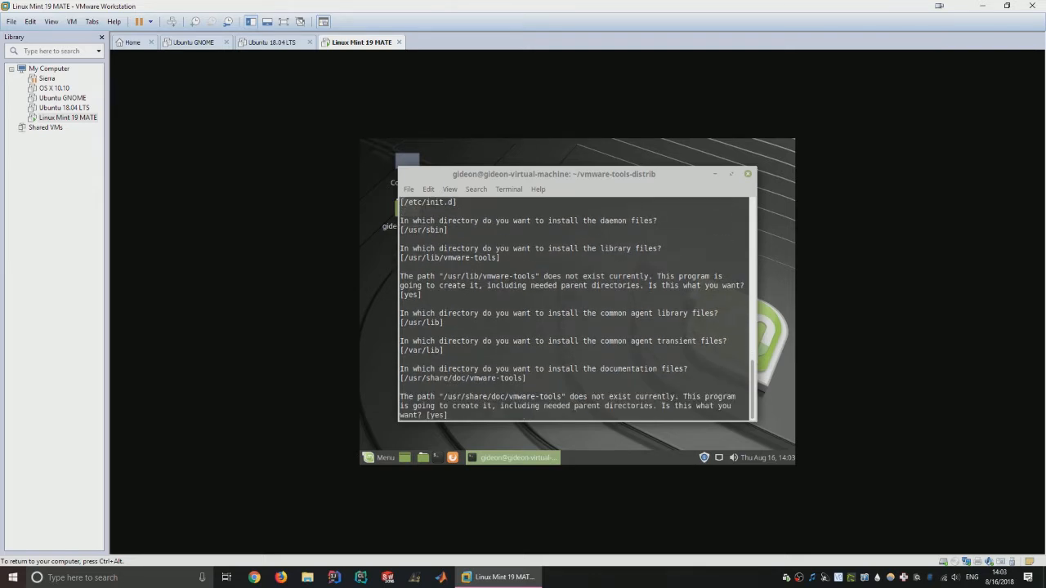
{"action": "key", "text": "Return"}
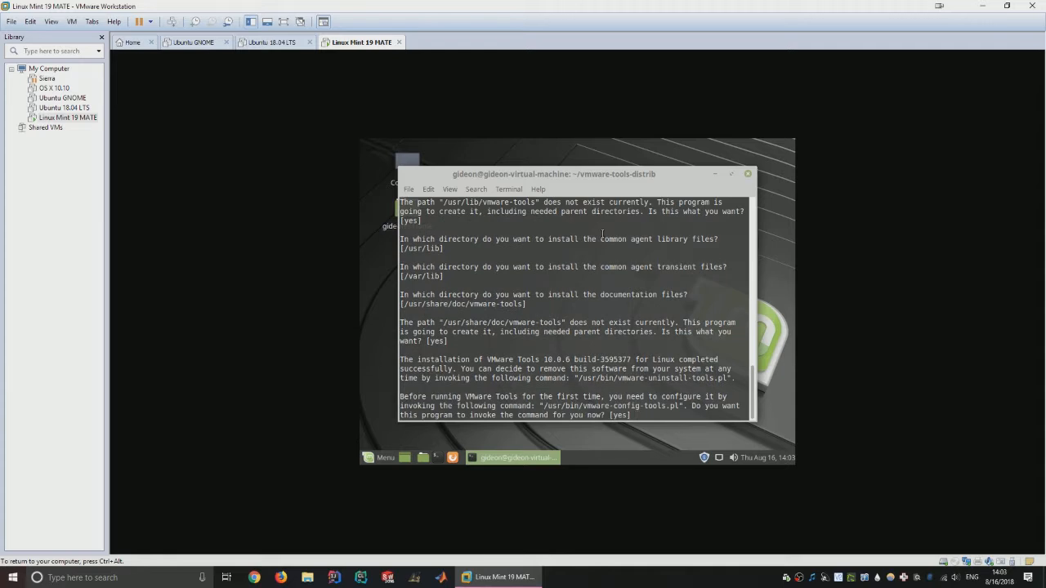
Step: Run vmware-config-tools.pl with default answers, enabling shared folders, vmblock, Thinprint, vgauth and caf but not automatic kernel modules
{"action": "key", "text": "Return"}
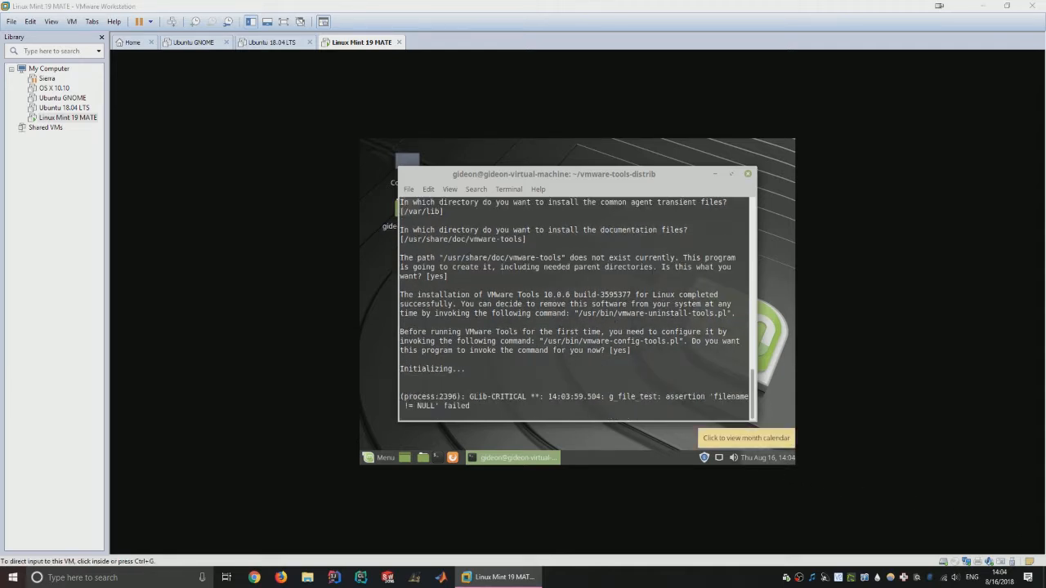
{"action": "left_click", "coordinate": [606, 396]}
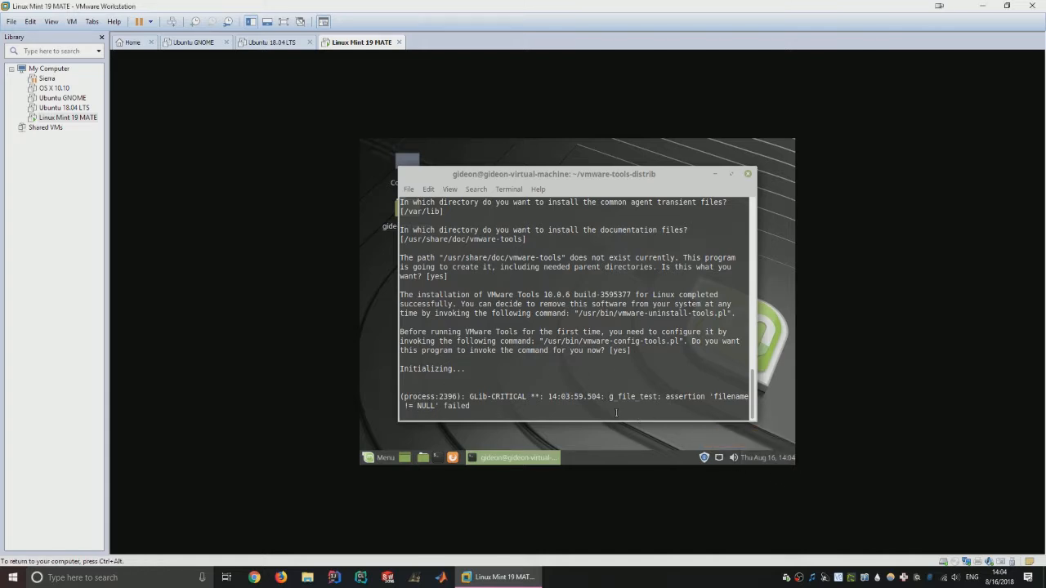
{"action": "left_click", "coordinate": [624, 479]}
{"action": "key", "text": "Return"}
{"action": "key", "text": "Return"}
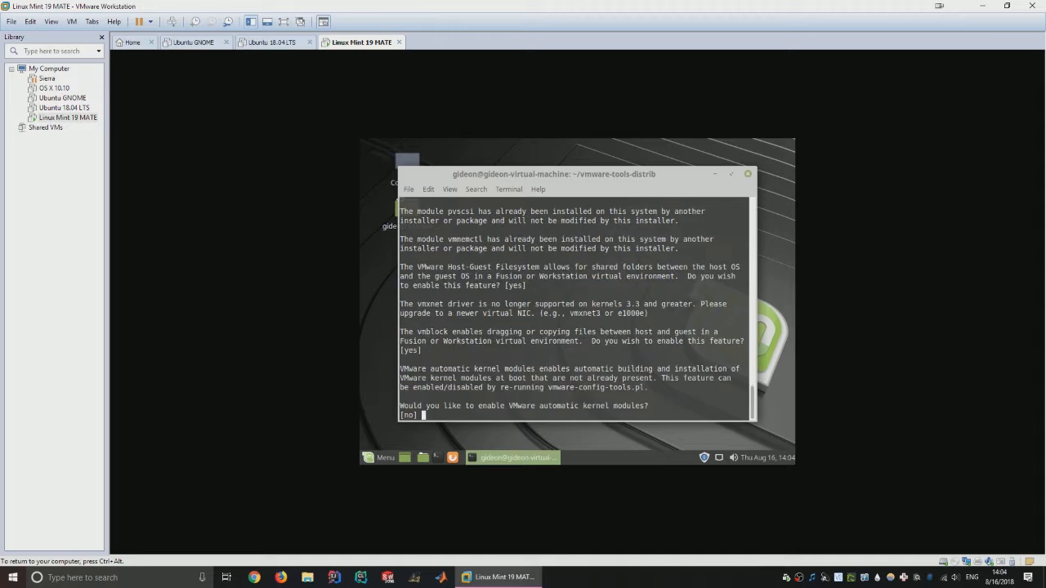
{"action": "key", "text": "Return"}
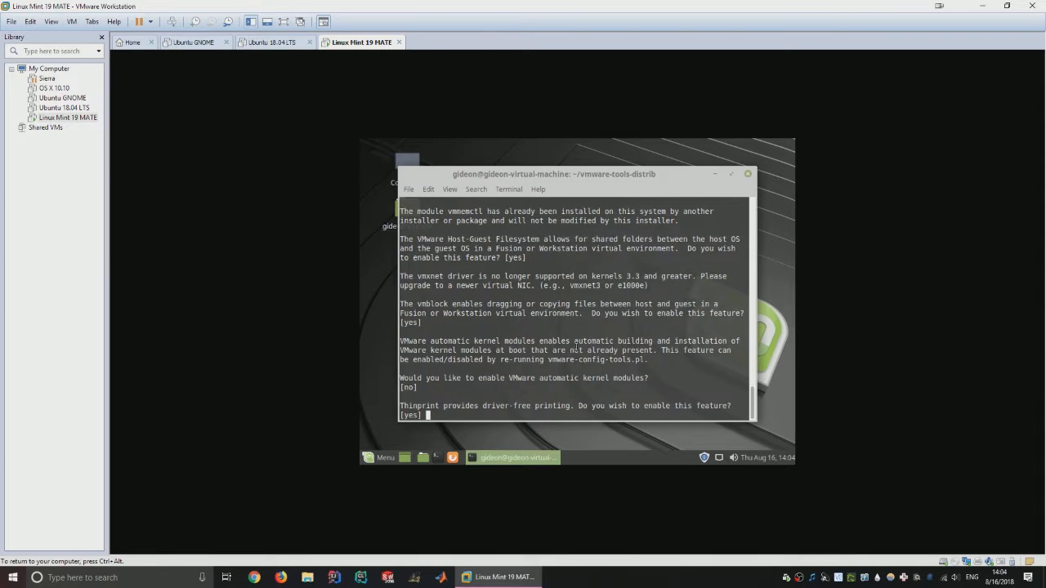
{"action": "key", "text": "Return"}
{"action": "key", "text": "Return"}
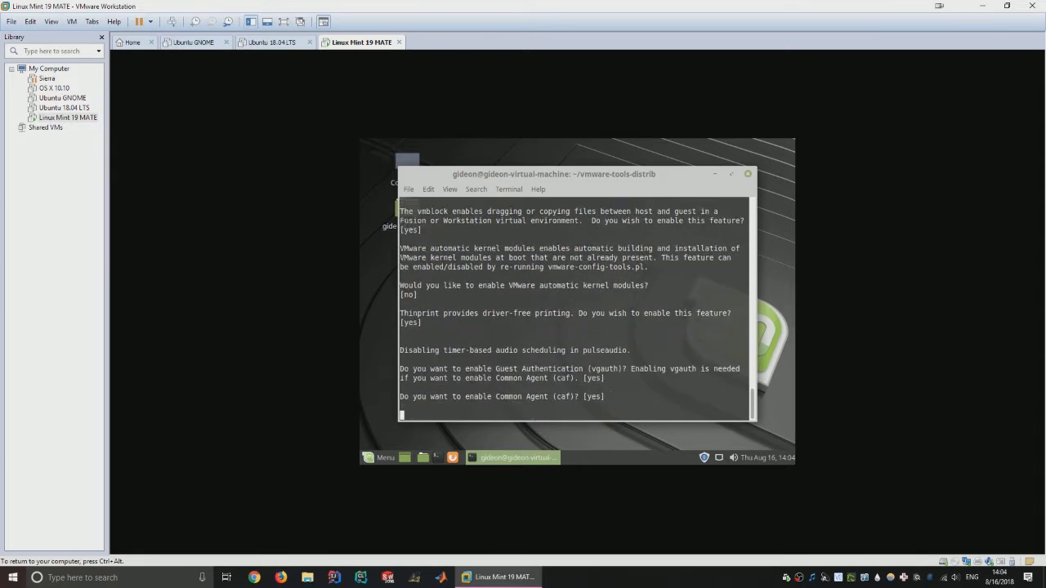
{"action": "key", "text": "Return"}
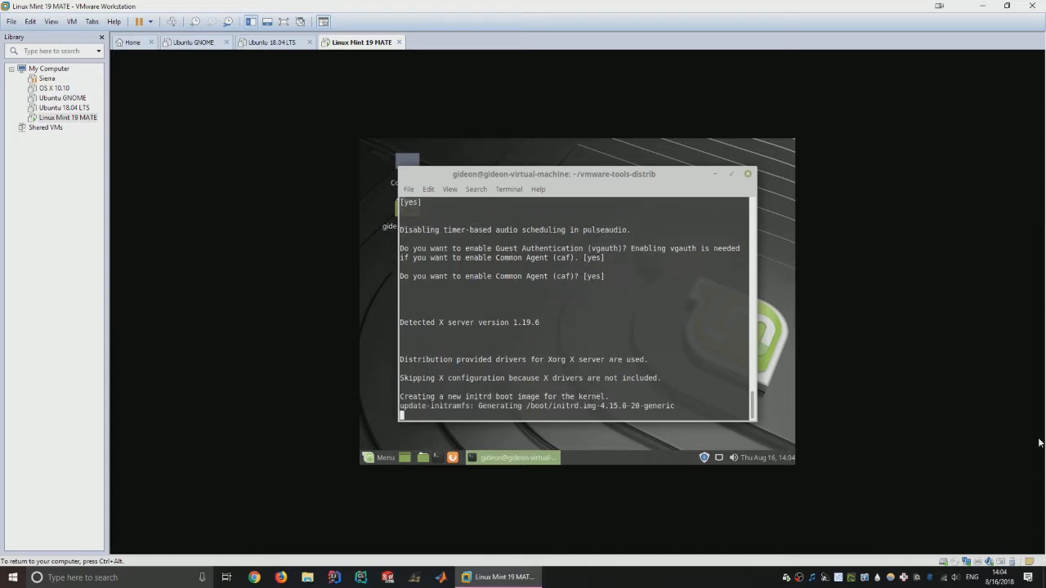
{"action": "key", "text": "ctrl+alt"}
{"action": "left_click", "coordinate": [731, 301]}
{"action": "key", "text": "ctrl+alt"}
{"action": "left_click", "coordinate": [92, 22]}
{"action": "mouse_move", "coordinate": [73, 25]}
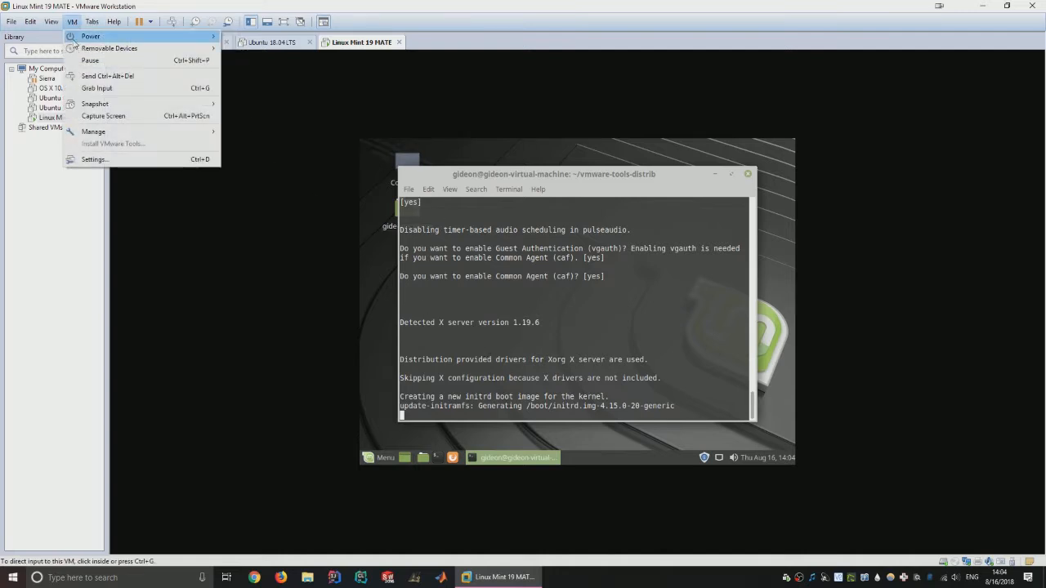
{"action": "mouse_move", "coordinate": [91, 50]}
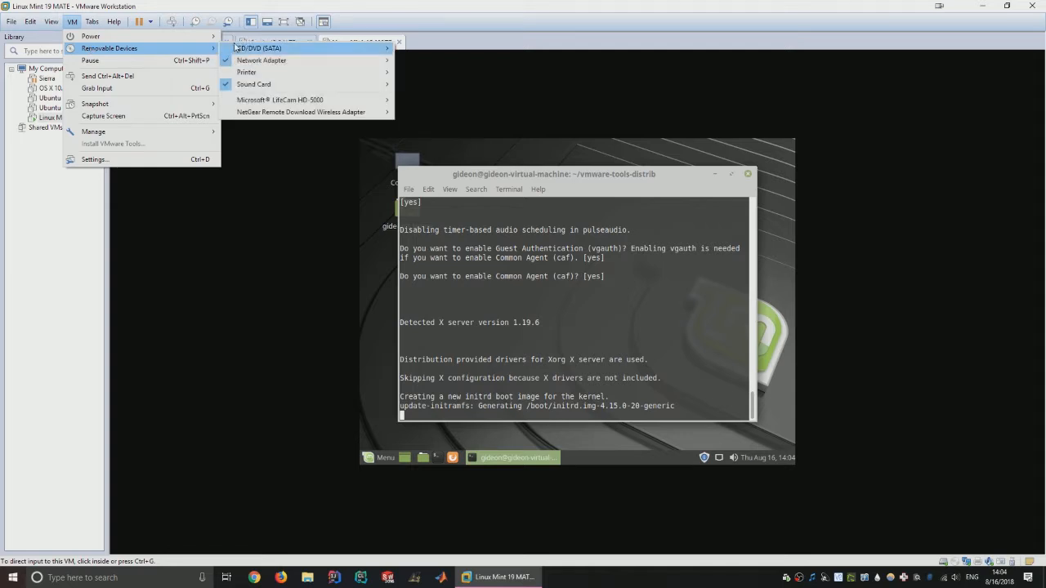
{"action": "mouse_move", "coordinate": [243, 51]}
{"action": "left_click", "coordinate": [578, 246]}
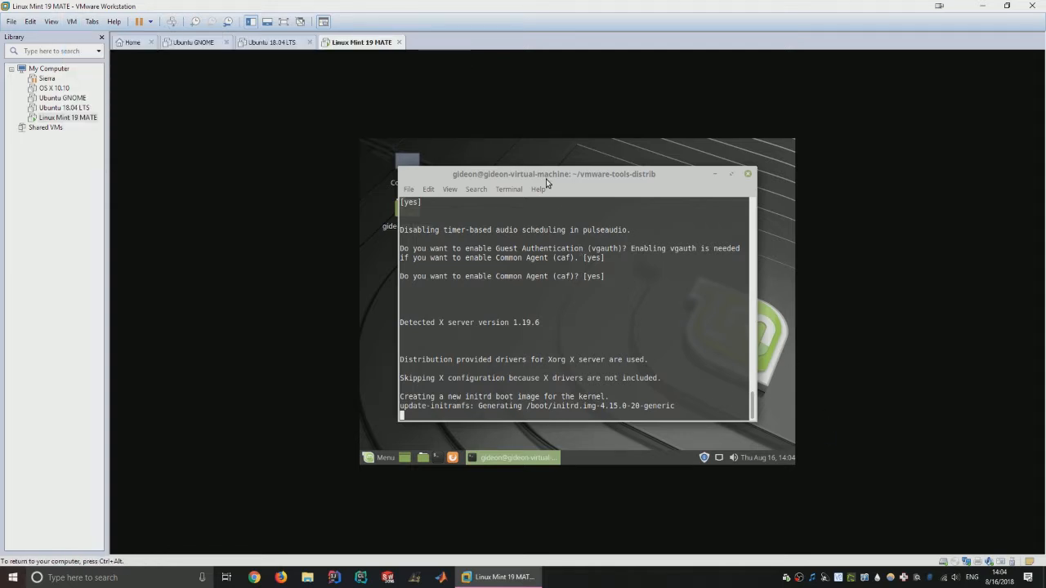
Step: Close the terminal and restart the Linux Mint 19 MATE guest operating system, confirming the restart
{"action": "mouse_move", "coordinate": [546, 180]}
{"action": "left_mouse_down"}
{"action": "mouse_move", "coordinate": [576, 194]}
{"action": "mouse_move", "coordinate": [536, 187]}
{"action": "left_mouse_up"}
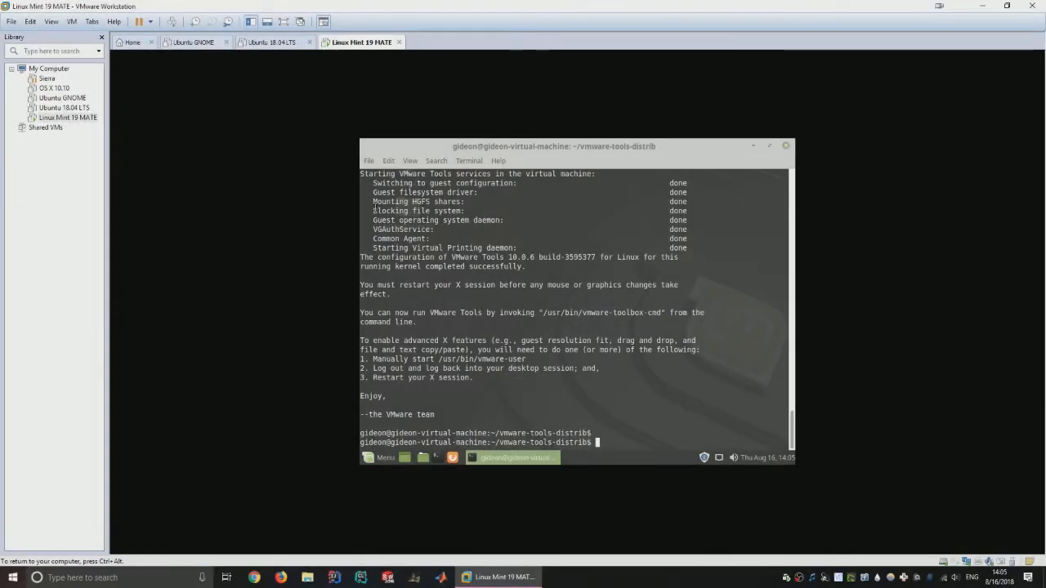
{"action": "left_click", "coordinate": [786, 145]}
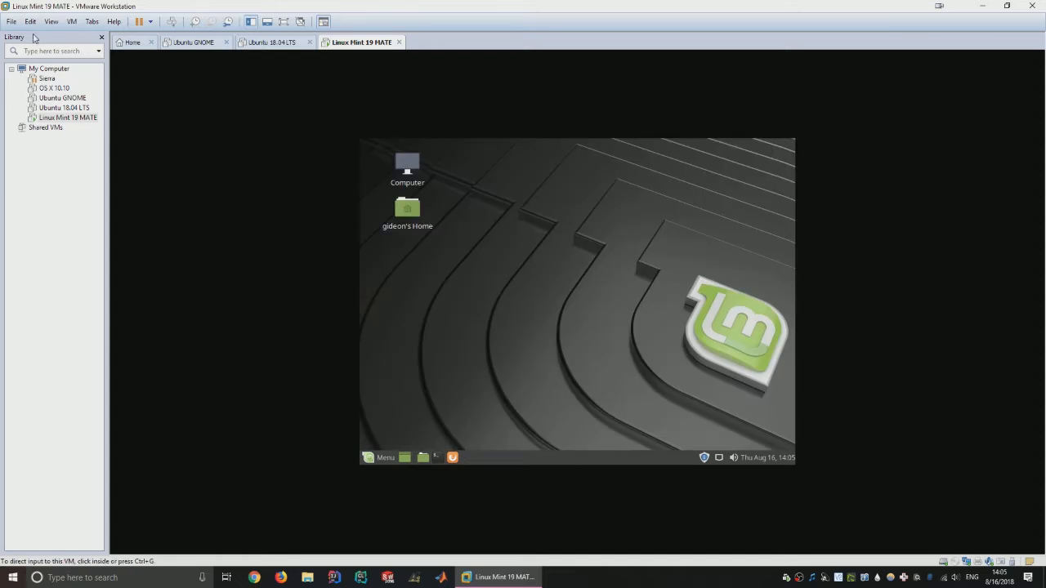
{"action": "left_click", "coordinate": [151, 22]}
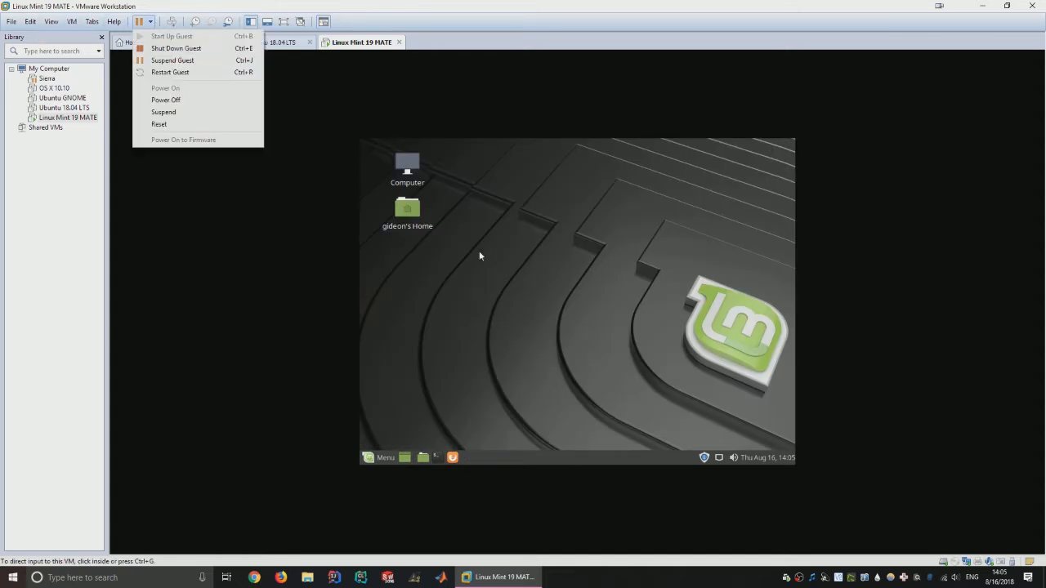
{"action": "left_click", "coordinate": [171, 72]}
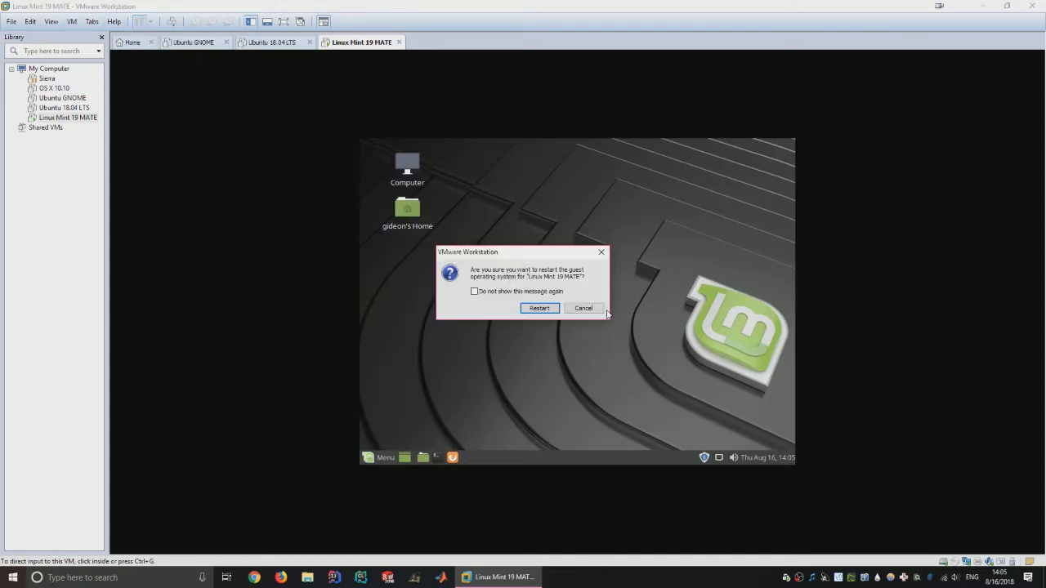
{"action": "left_click", "coordinate": [556, 308]}
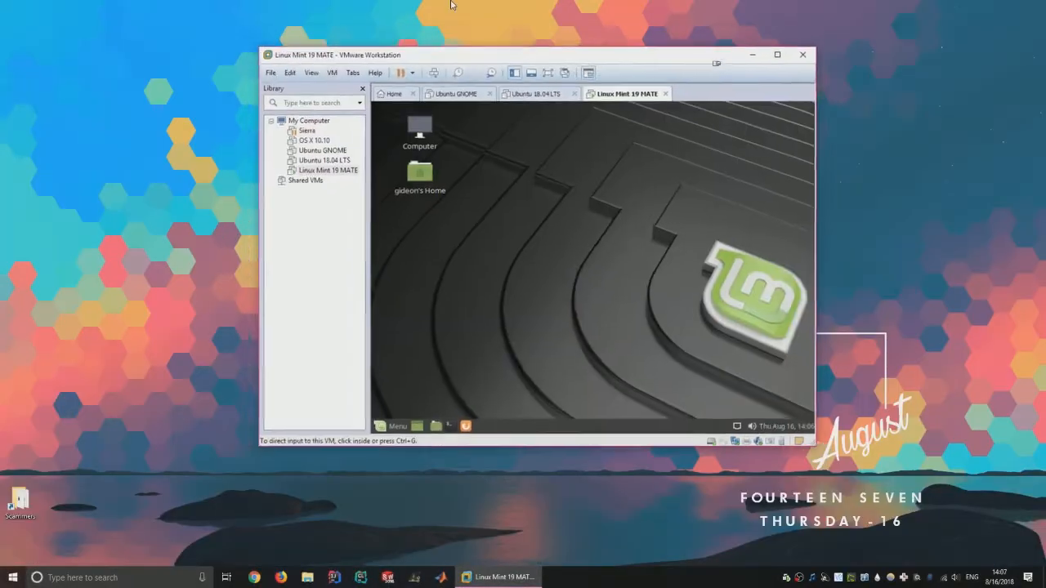
Step: Maximize the VMware Workstation window and toggle the Autofit Window autosizing option
{"action": "double_click", "coordinate": [503, 59]}
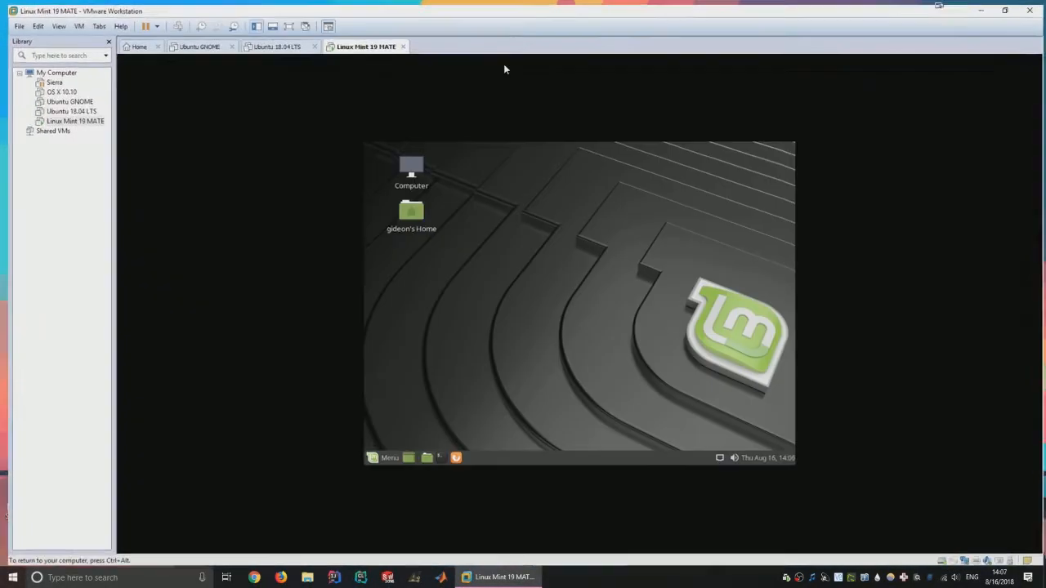
{"action": "left_click", "coordinate": [72, 23]}
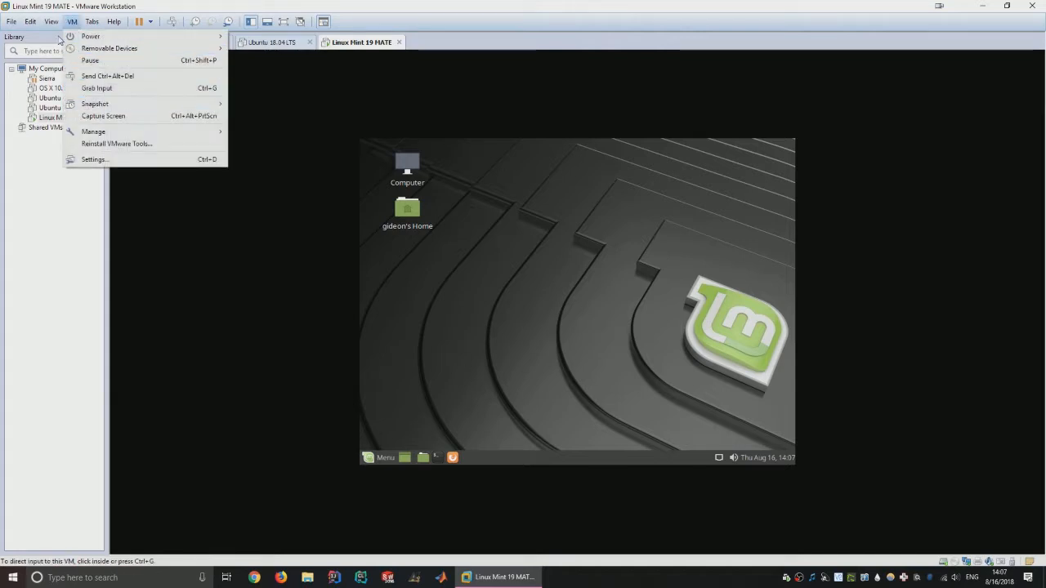
{"action": "mouse_move", "coordinate": [79, 105]}
{"action": "left_click", "coordinate": [211, 143]}
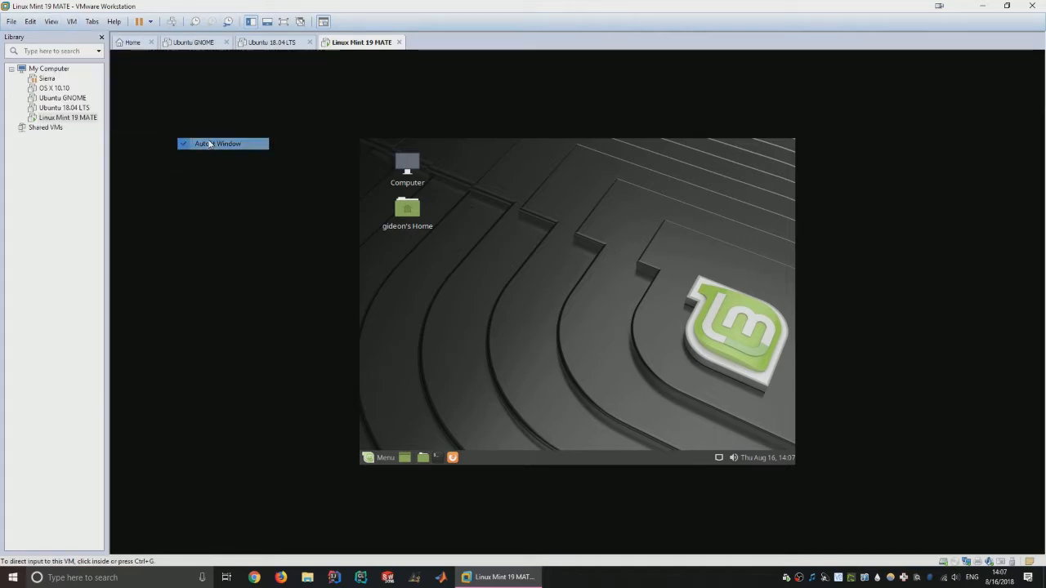
{"action": "left_click", "coordinate": [52, 22]}
{"action": "mouse_move", "coordinate": [116, 104]}
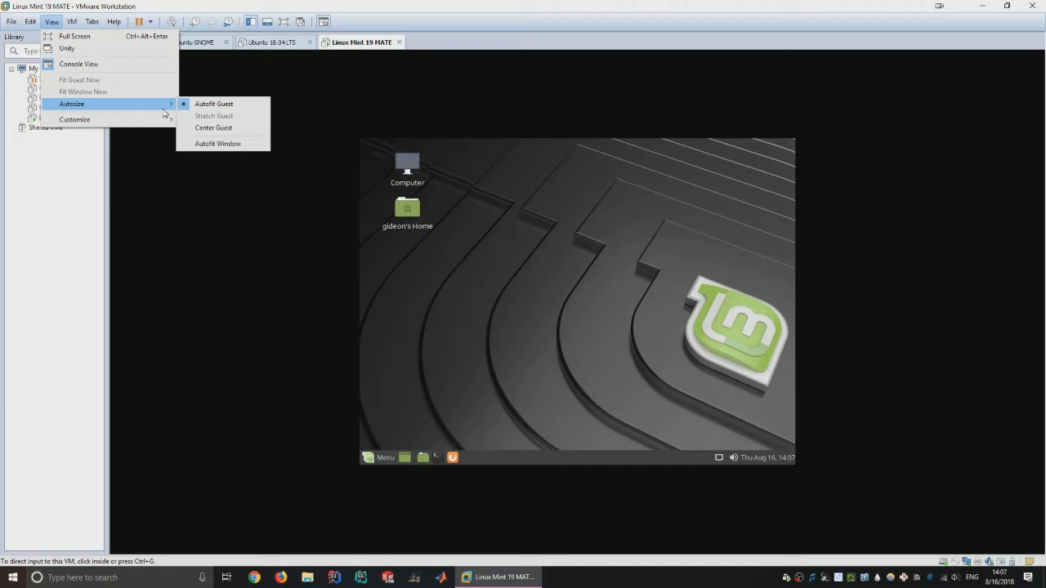
{"action": "left_click", "coordinate": [214, 143]}
Step: Try the virtual machine in full-screen mode and return to the windowed view
{"action": "left_click", "coordinate": [50, 22]}
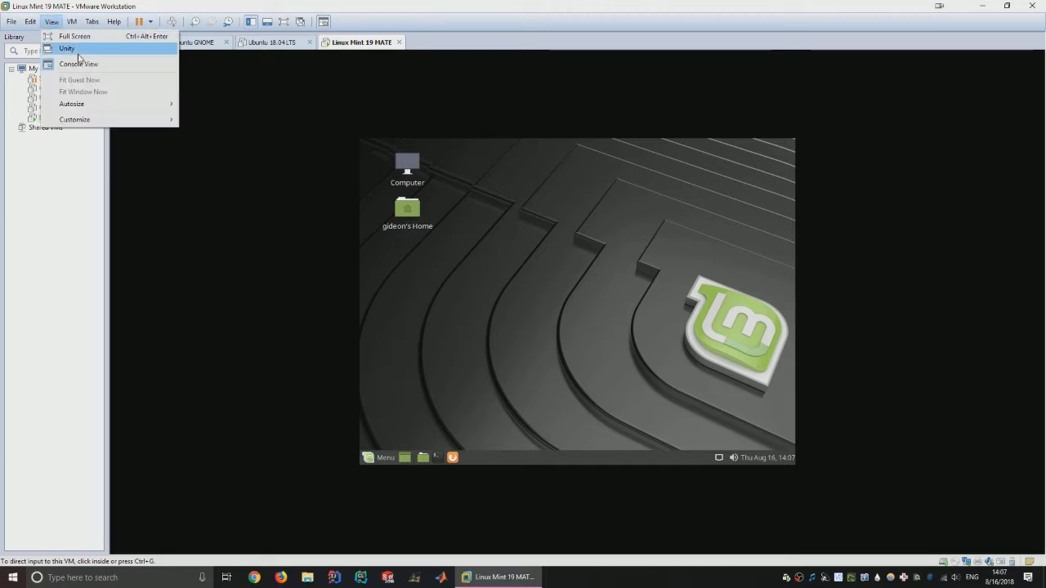
{"action": "left_click", "coordinate": [283, 22]}
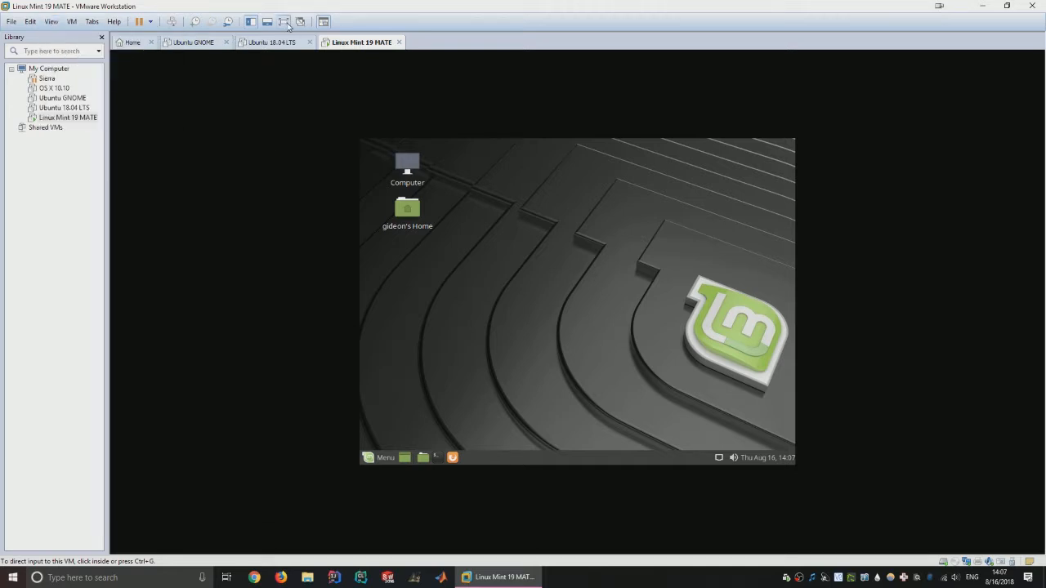
{"action": "mouse_move", "coordinate": [466, 4]}
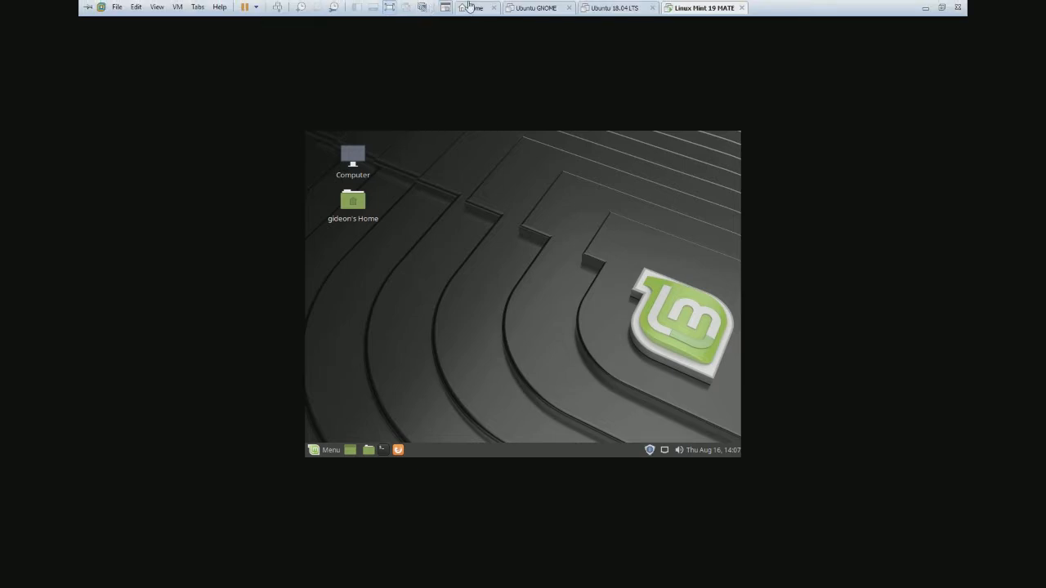
{"action": "left_click", "coordinate": [391, 13]}
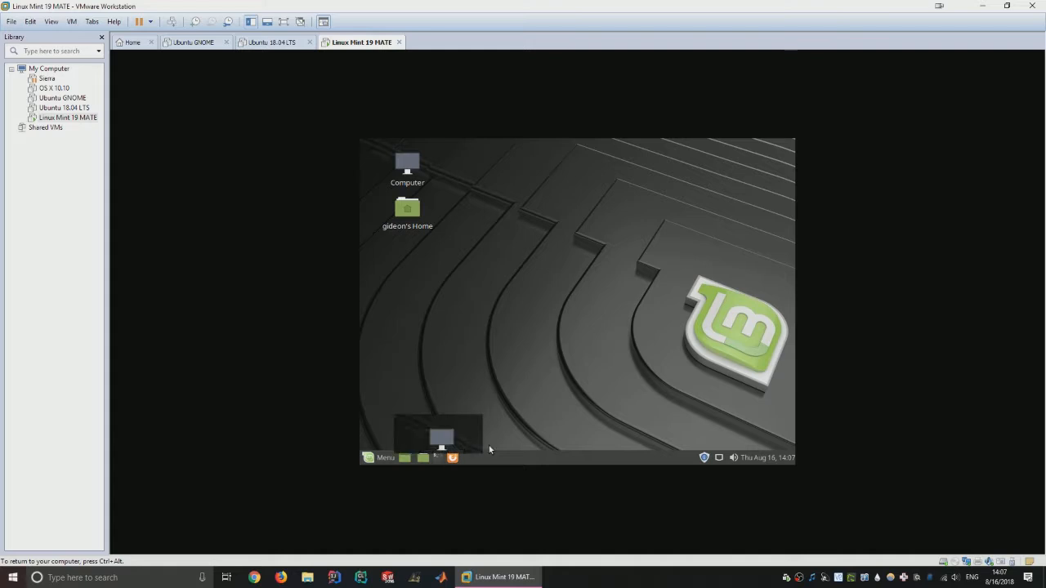
Step: Open a terminal on the guest desktop and dismiss the desktop's context options
{"action": "left_click", "coordinate": [437, 458]}
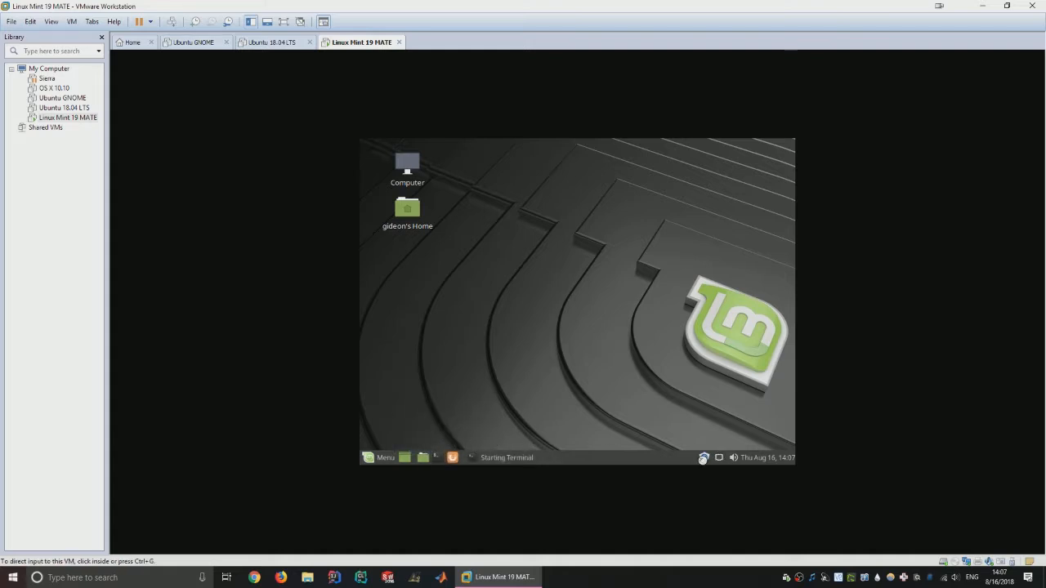
{"action": "right_click", "coordinate": [663, 439]}
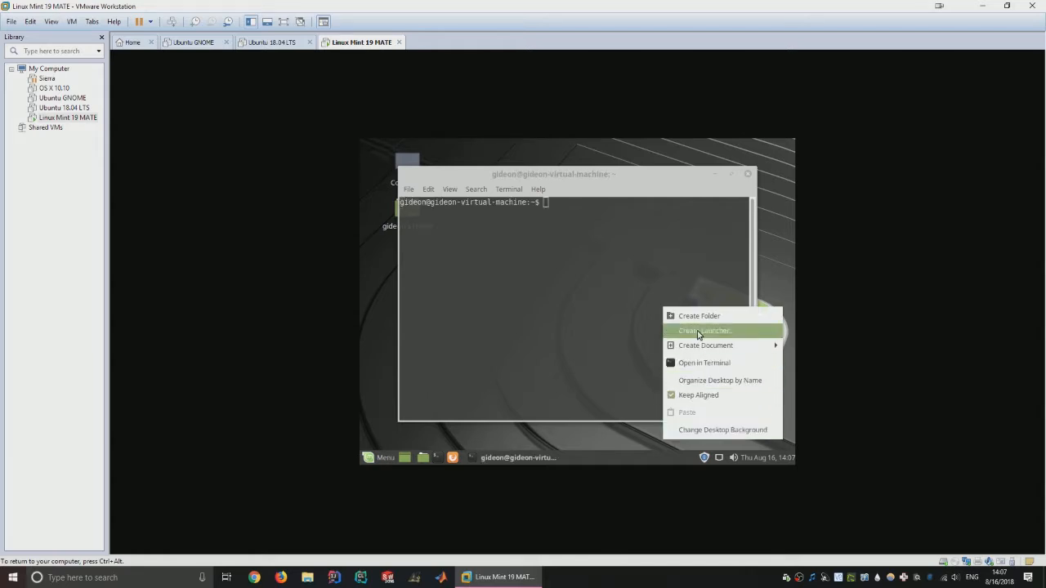
{"action": "left_click", "coordinate": [420, 437]}
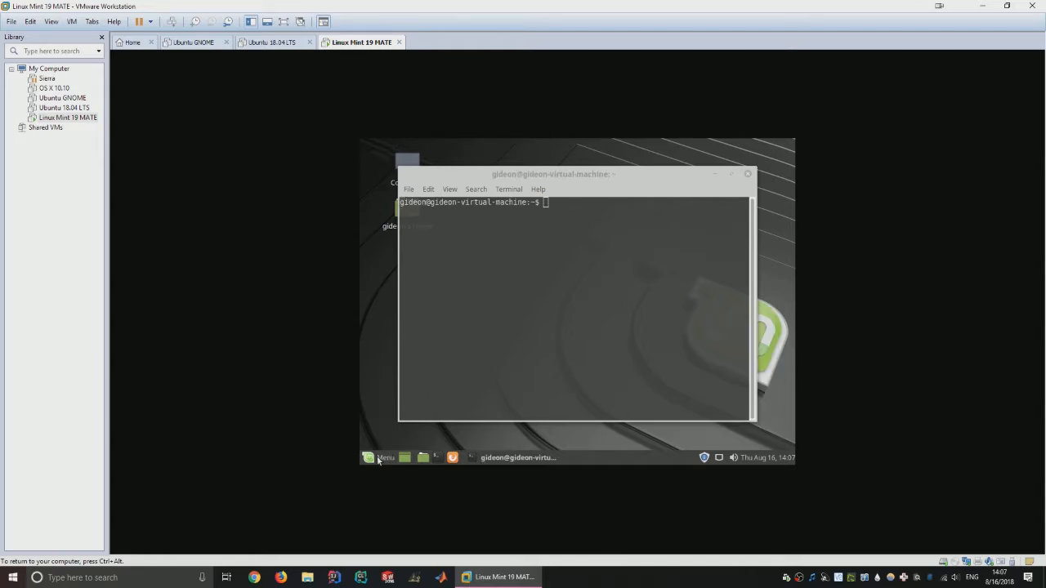
Step: Open the guest's Control Center and launch the Displays settings from its Hardware section
{"action": "left_click", "coordinate": [377, 459]}
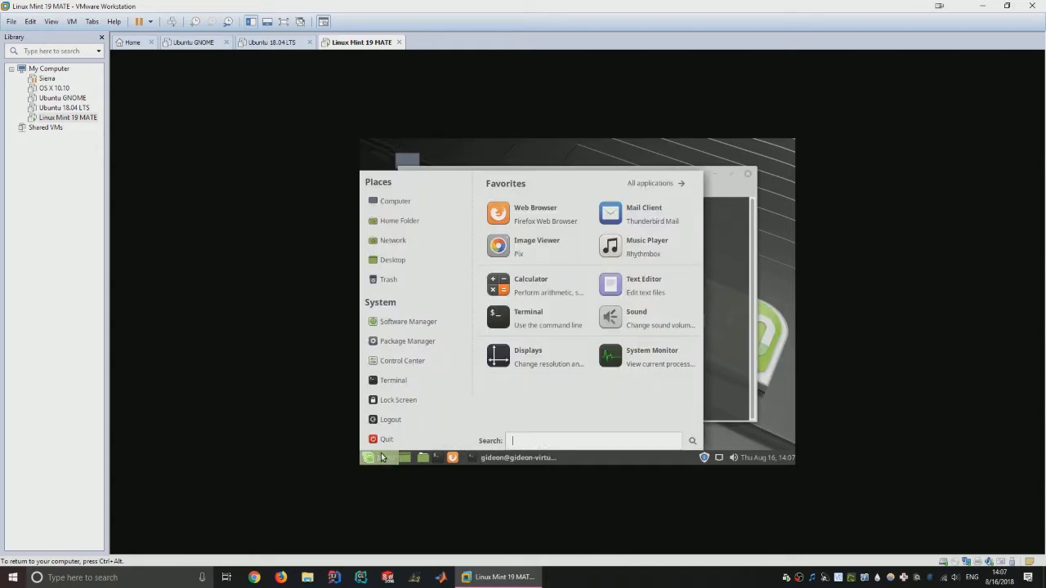
{"action": "left_click", "coordinate": [408, 361]}
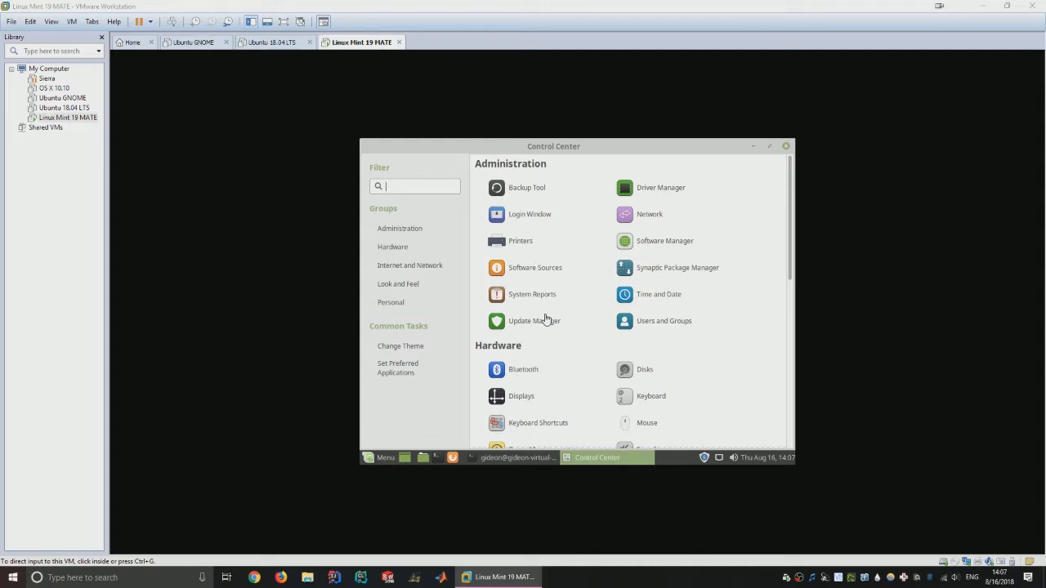
{"action": "scroll", "coordinate": [485, 381], "scroll_direction": "down", "scroll_amount": 2}
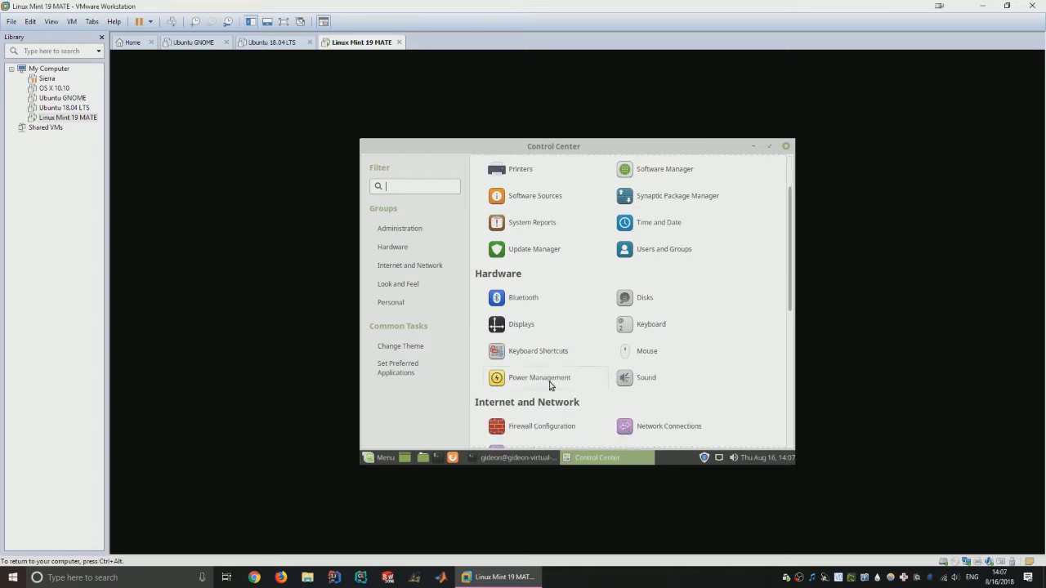
{"action": "left_click", "coordinate": [520, 325]}
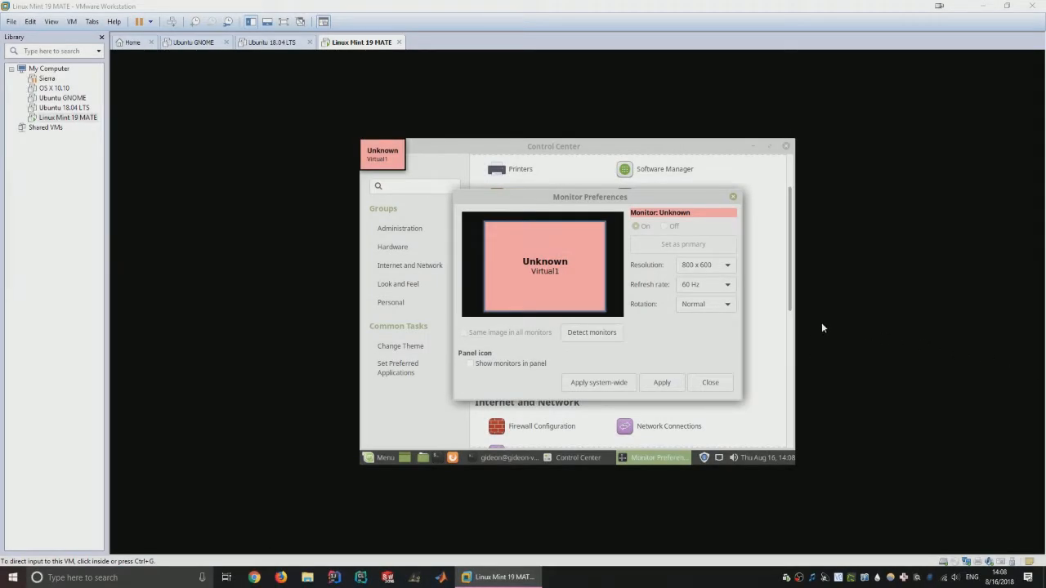
Step: Set the guest monitor resolution to 1360 x 768, apply it and keep the configuration
{"action": "left_click", "coordinate": [688, 269]}
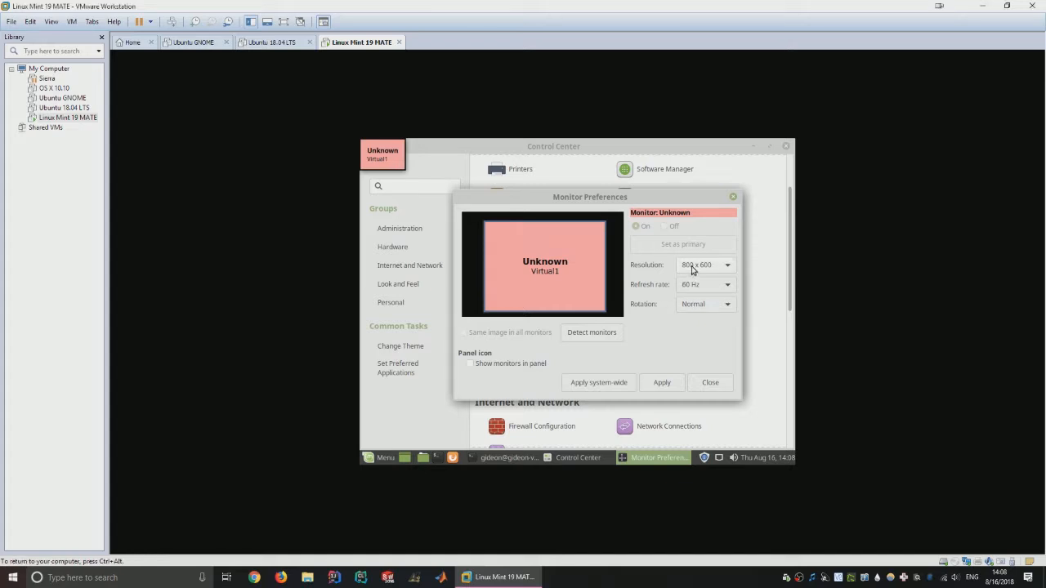
{"action": "left_click", "coordinate": [689, 270]}
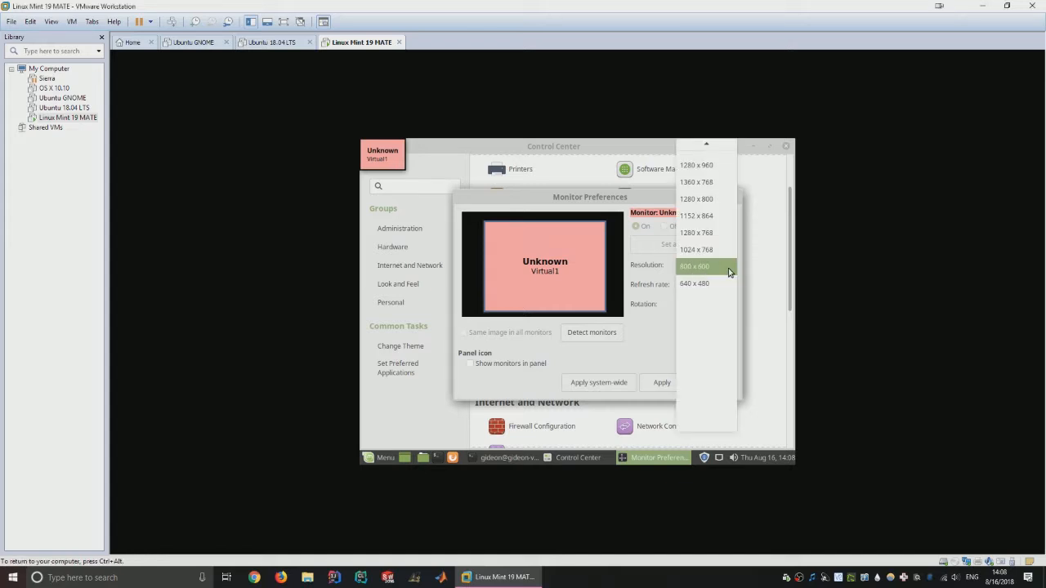
{"action": "left_click", "coordinate": [716, 181]}
{"action": "left_click", "coordinate": [661, 382]}
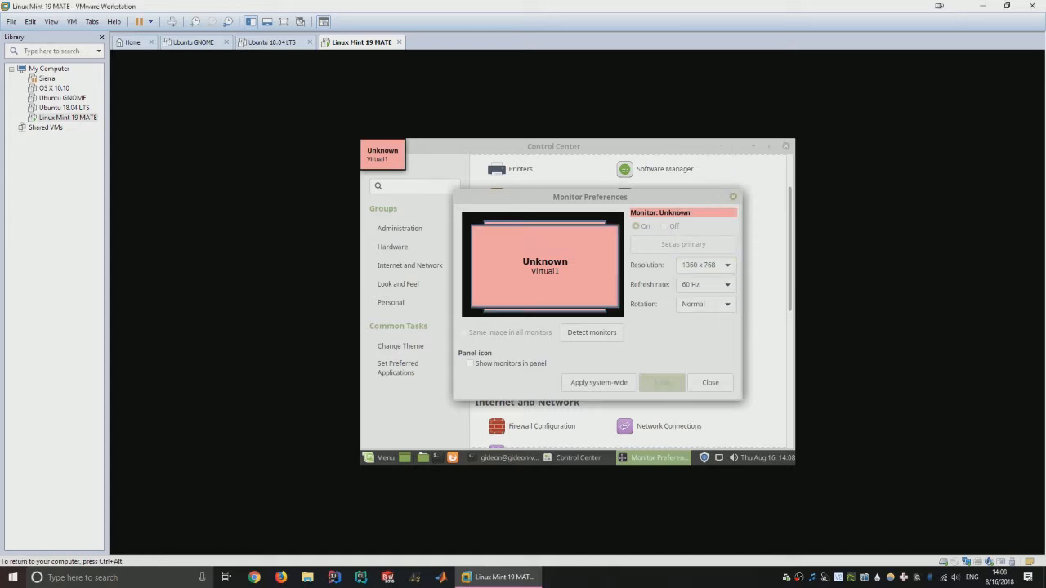
{"action": "left_click", "coordinate": [524, 275]}
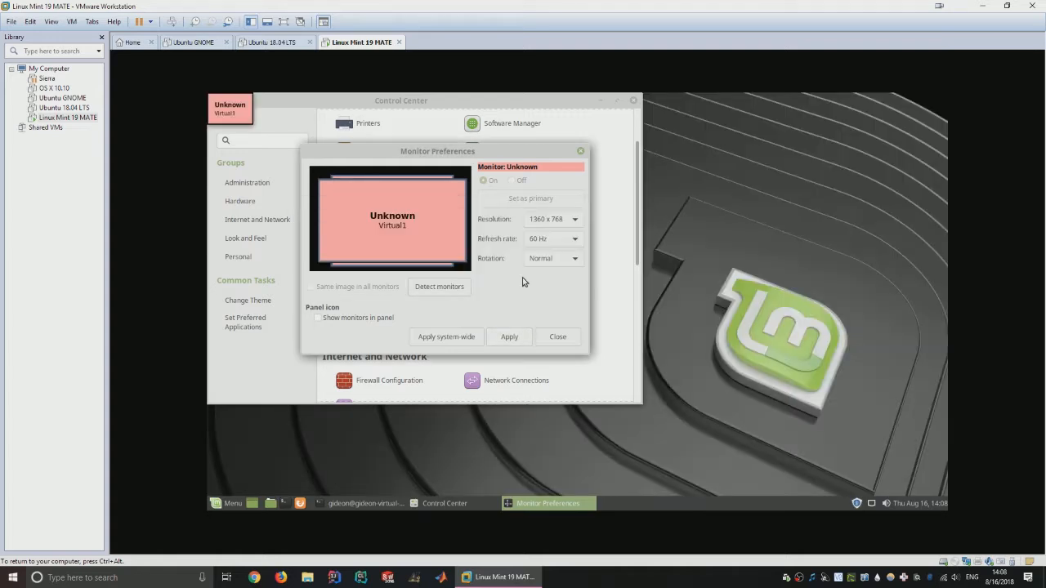
Step: Change the guest monitor resolution to 1440 x 900, apply it and keep the configuration
{"action": "left_click", "coordinate": [848, 279]}
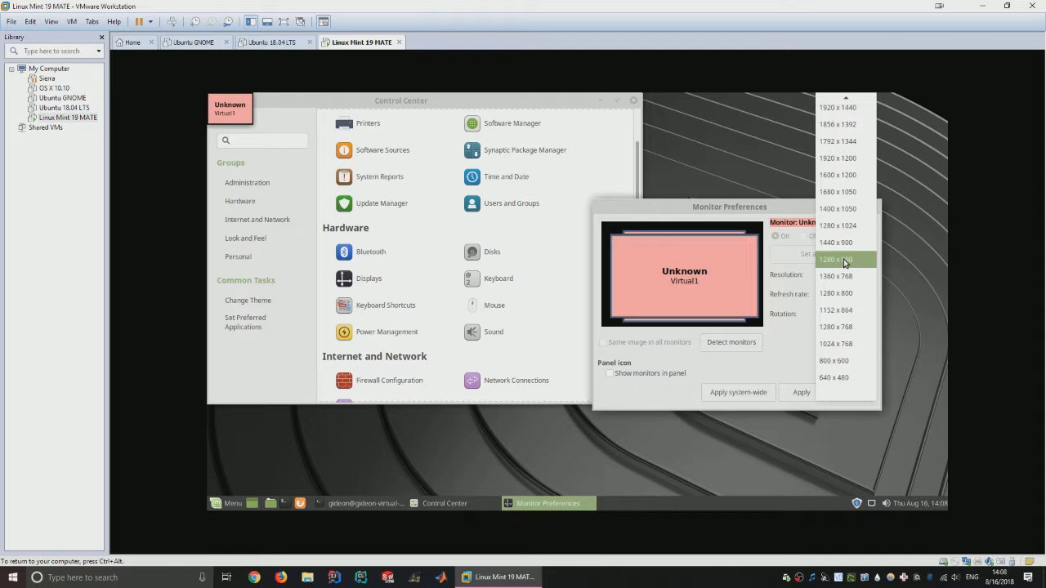
{"action": "left_click", "coordinate": [846, 262]}
{"action": "left_click", "coordinate": [850, 275]}
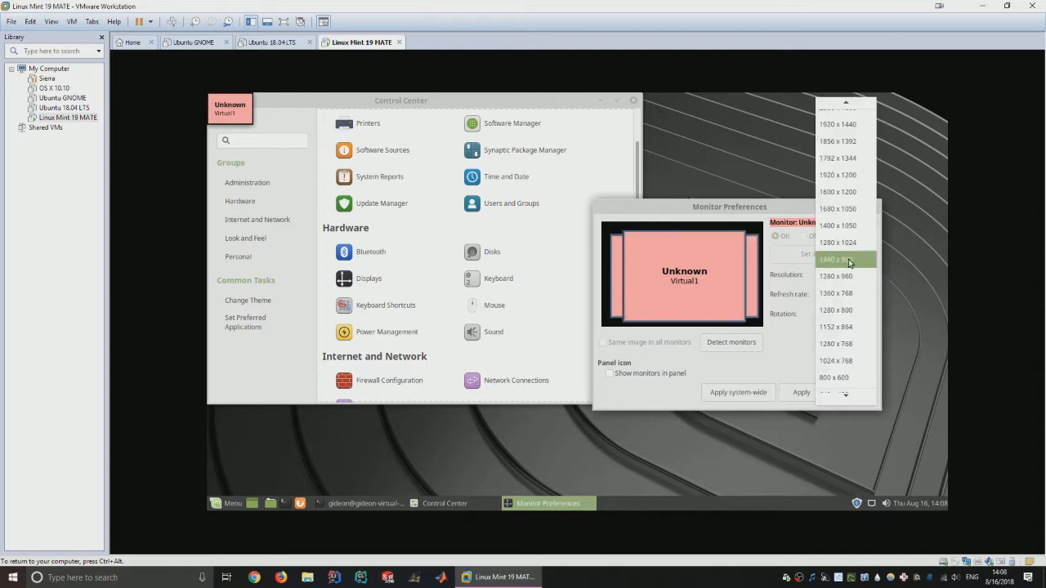
{"action": "left_click", "coordinate": [850, 261]}
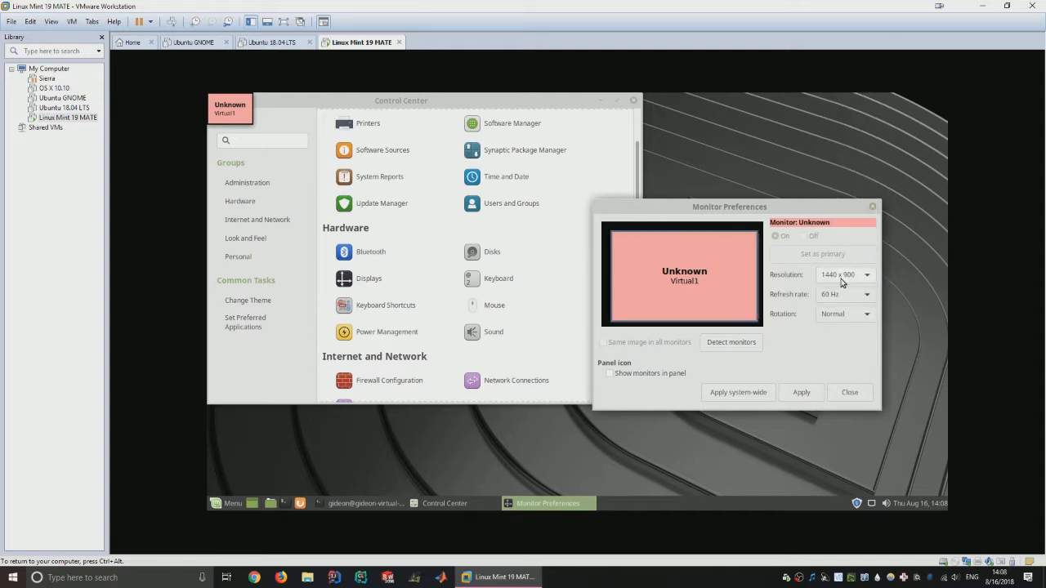
{"action": "left_click", "coordinate": [804, 392]}
{"action": "left_click", "coordinate": [780, 294]}
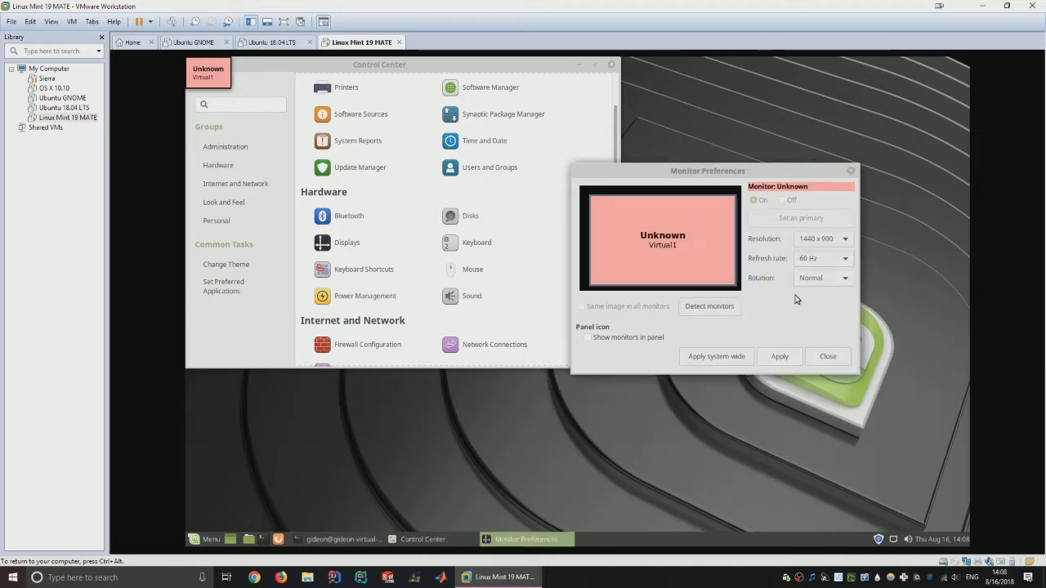
Step: Close Monitor Preferences without another resolution change and reposition the Control Center and terminal windows on the desktop
{"action": "left_click", "coordinate": [825, 246]}
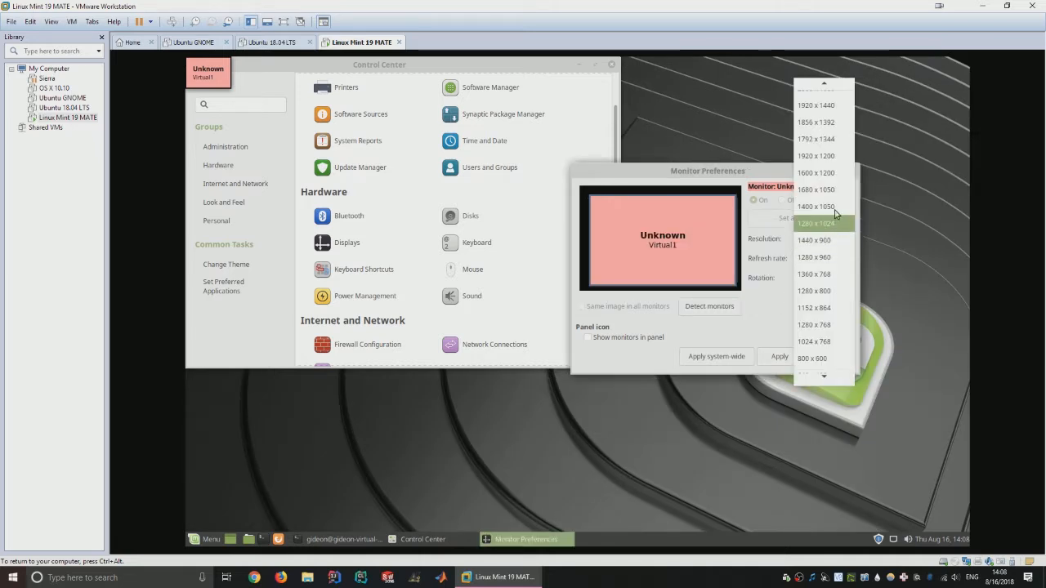
{"action": "left_click", "coordinate": [737, 171]}
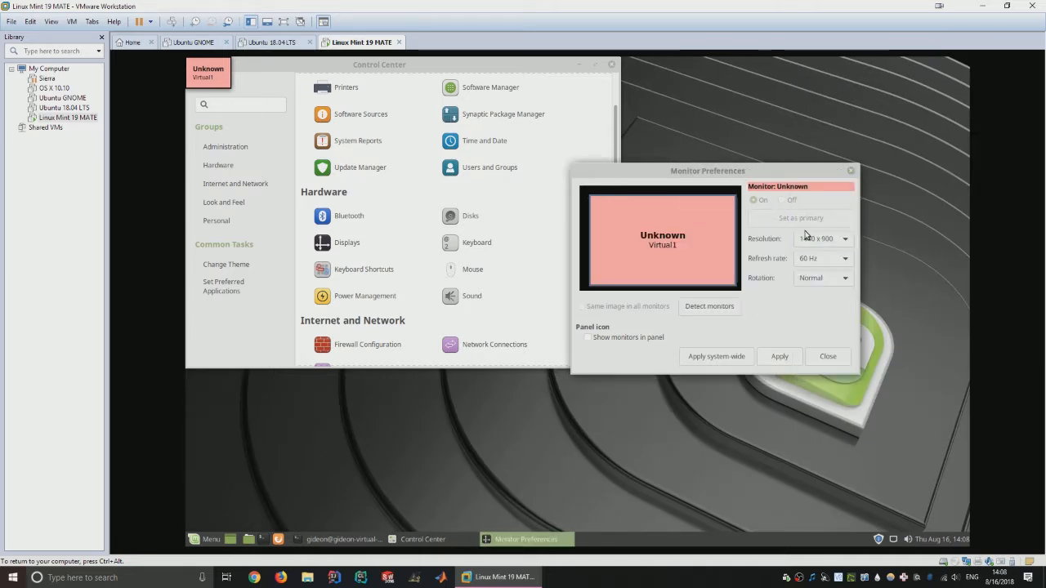
{"action": "left_click", "coordinate": [850, 173]}
{"action": "left_click_drag", "start_coordinate": [538, 69], "coordinate": [814, 181]}
{"action": "left_click", "coordinate": [403, 95]}
{"action": "left_click_drag", "start_coordinate": [402, 95], "coordinate": [516, 122]}
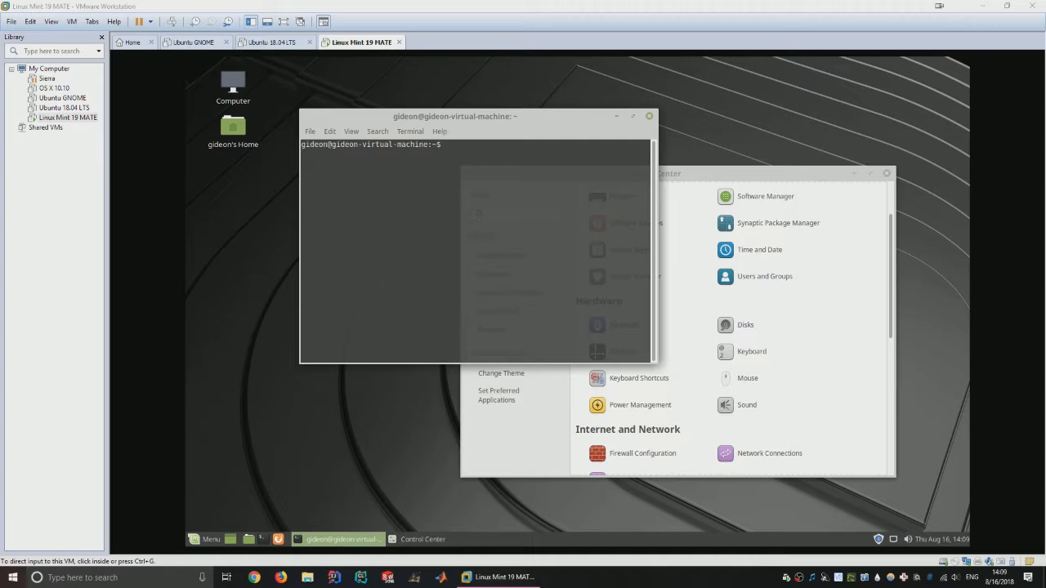
Step: View the guest's application menu, close it, and bring the Control Center's Administration section to the front
{"action": "left_click", "coordinate": [534, 153]}
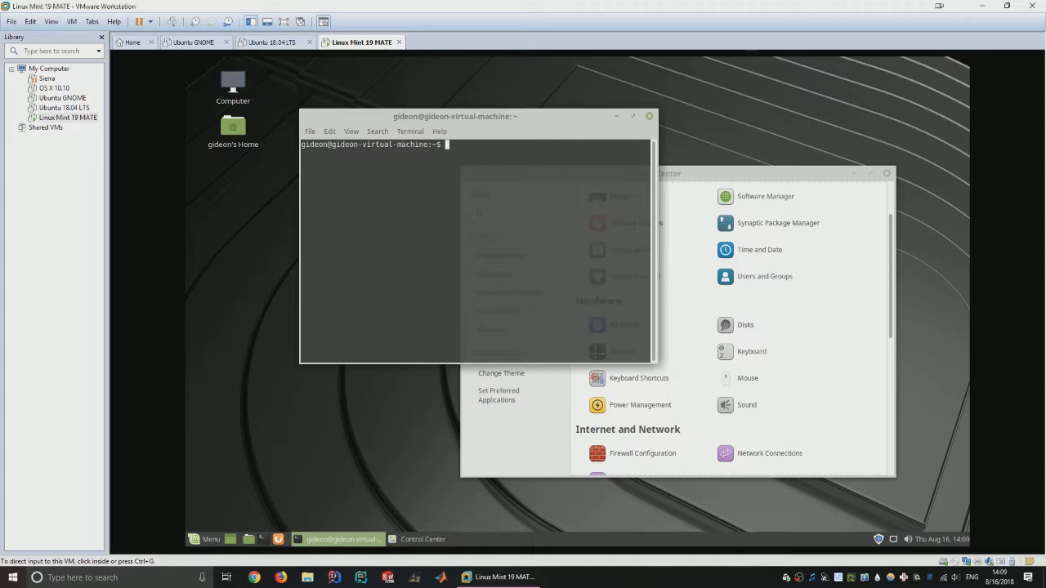
{"action": "left_click", "coordinate": [207, 539]}
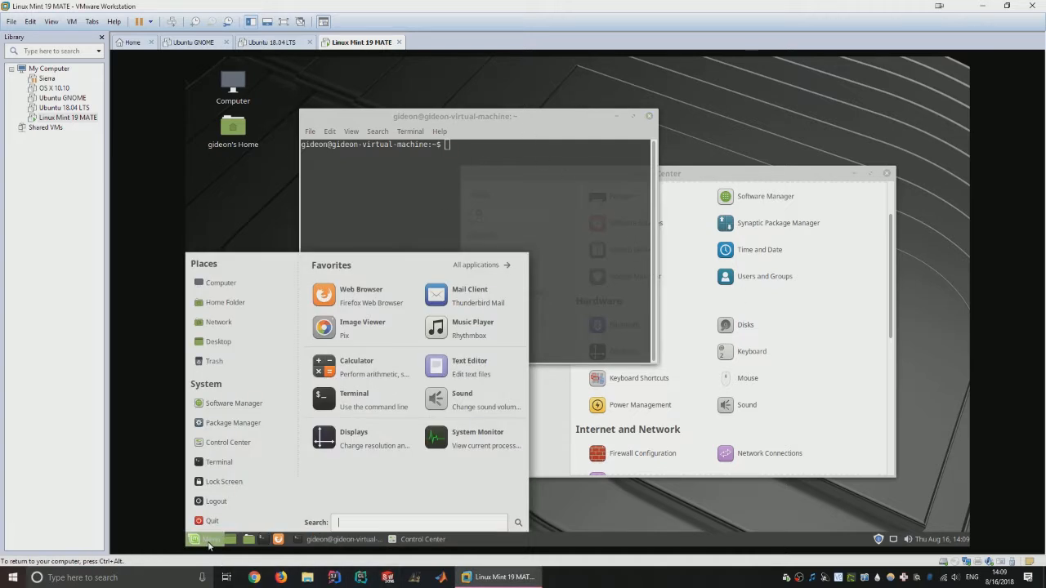
{"action": "left_click", "coordinate": [633, 323]}
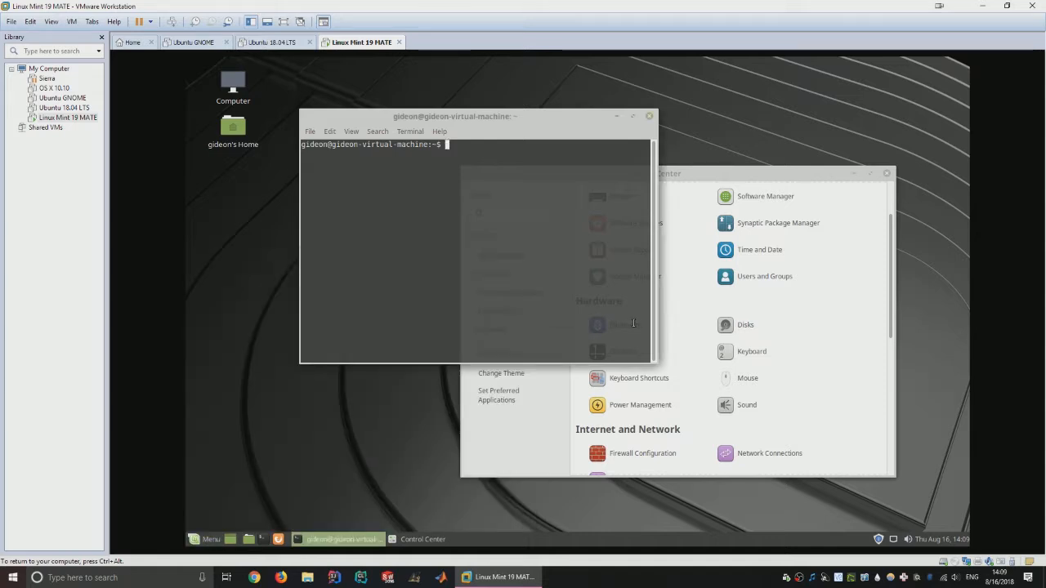
{"action": "left_click", "coordinate": [785, 175]}
{"action": "scroll", "coordinate": [811, 282], "scroll_direction": "up", "scroll_amount": 2}
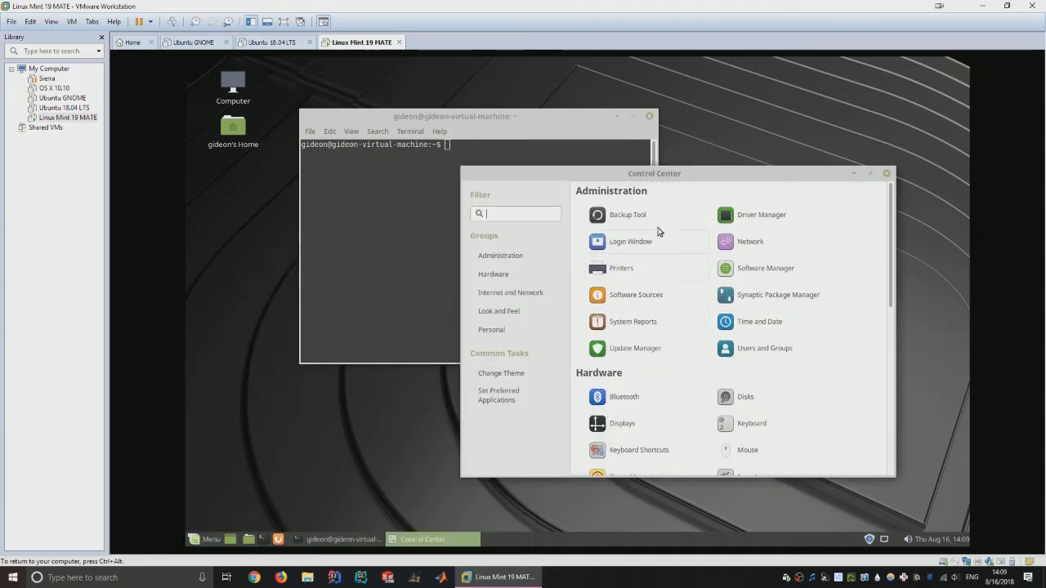
Step: Open the Rhythmbox music player in the guest, close it, and bring the terminal window to the front
{"action": "key", "text": "XF86AudioMedia"}
{"action": "left_click_drag", "start_coordinate": [483, 74], "coordinate": [759, 150]}
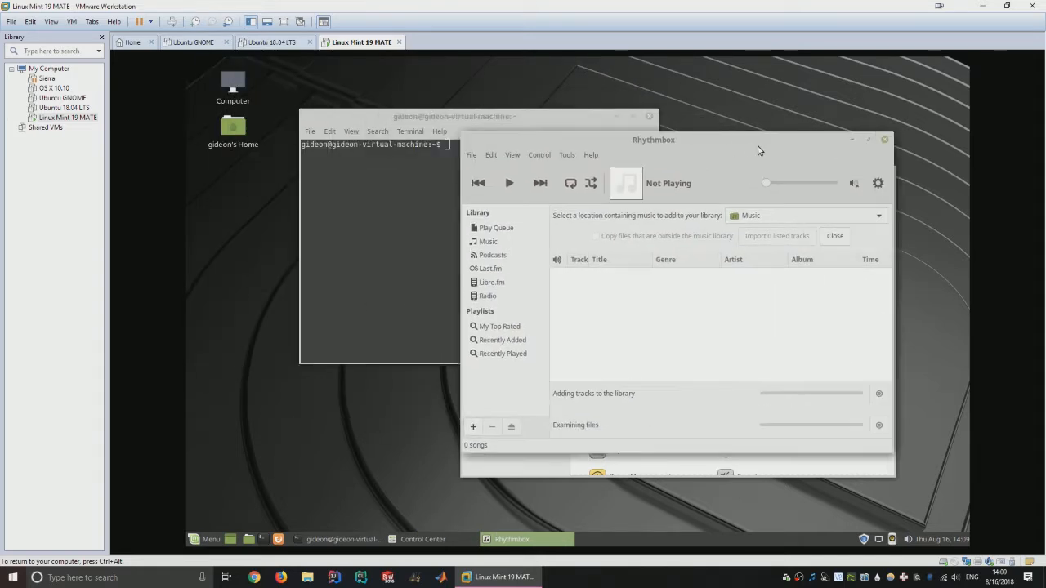
{"action": "left_click", "coordinate": [886, 140]}
{"action": "left_click", "coordinate": [360, 304]}
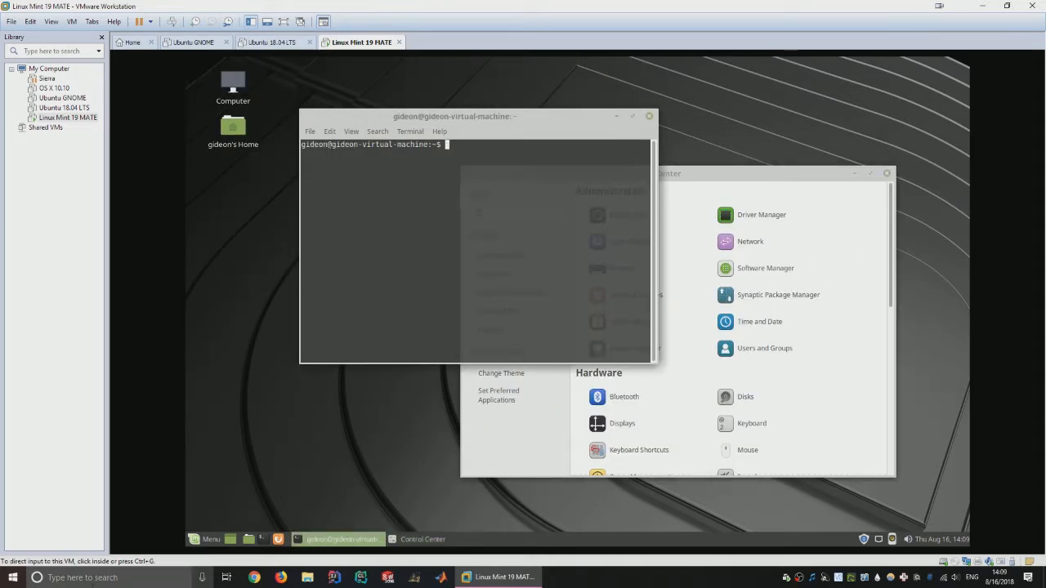
{"action": "left_click", "coordinate": [299, 470]}
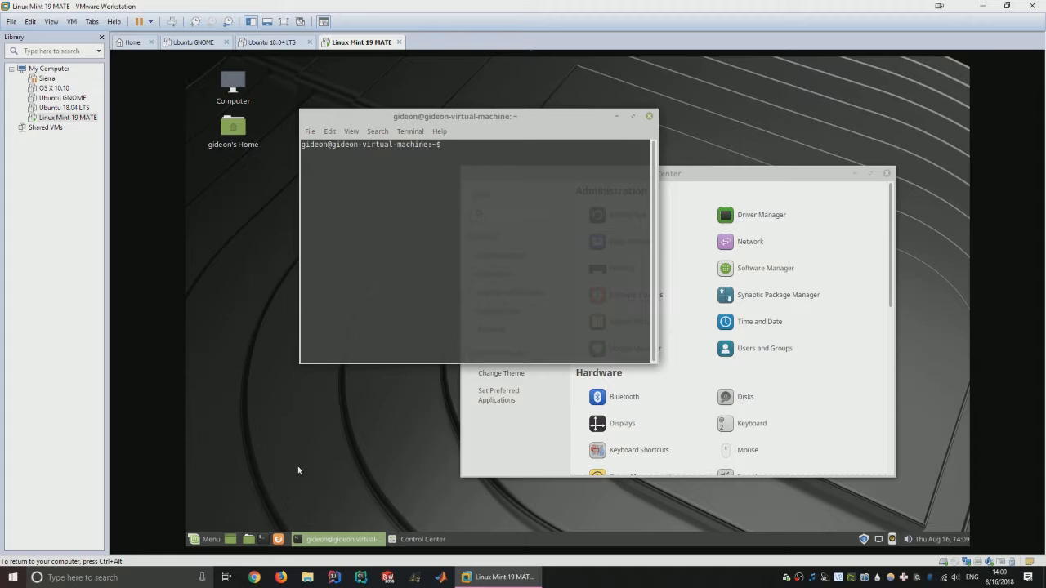
Step: Open Software Manager in the guest and reposition its window on the desktop
{"action": "left_click", "coordinate": [216, 541]}
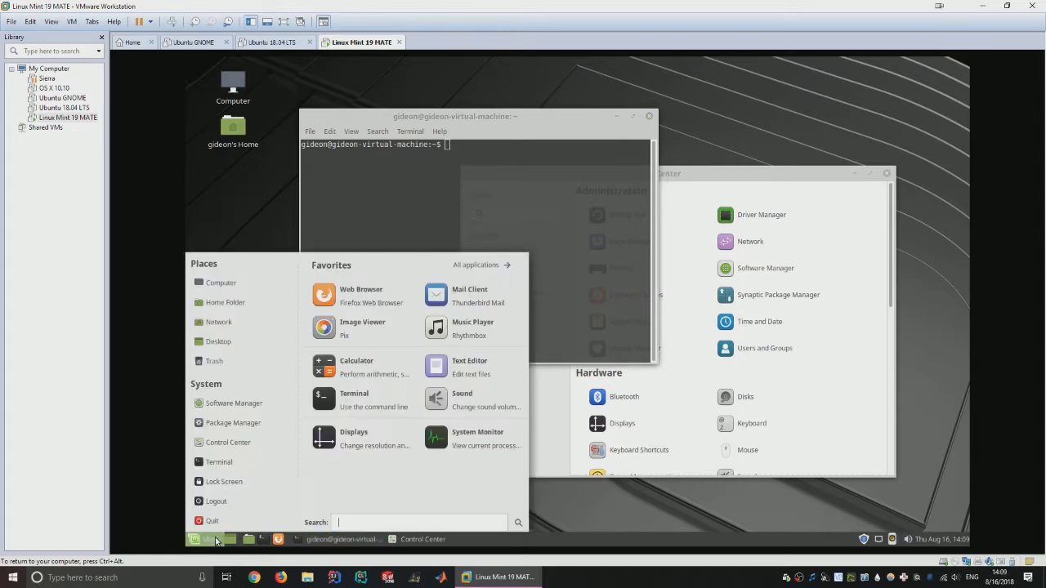
{"action": "left_click", "coordinate": [269, 411]}
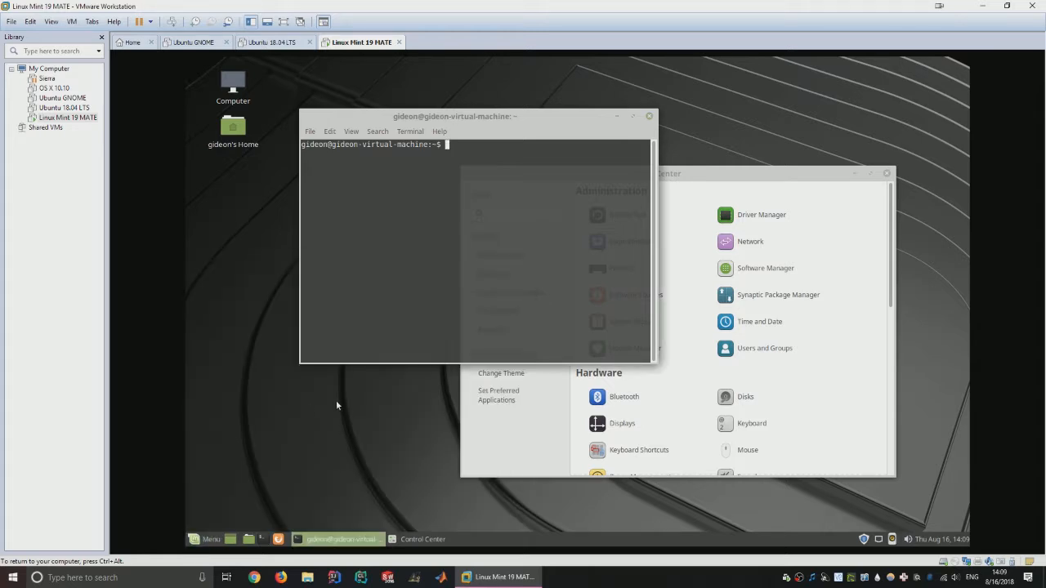
{"action": "left_click", "coordinate": [211, 538]}
{"action": "left_click", "coordinate": [245, 426]}
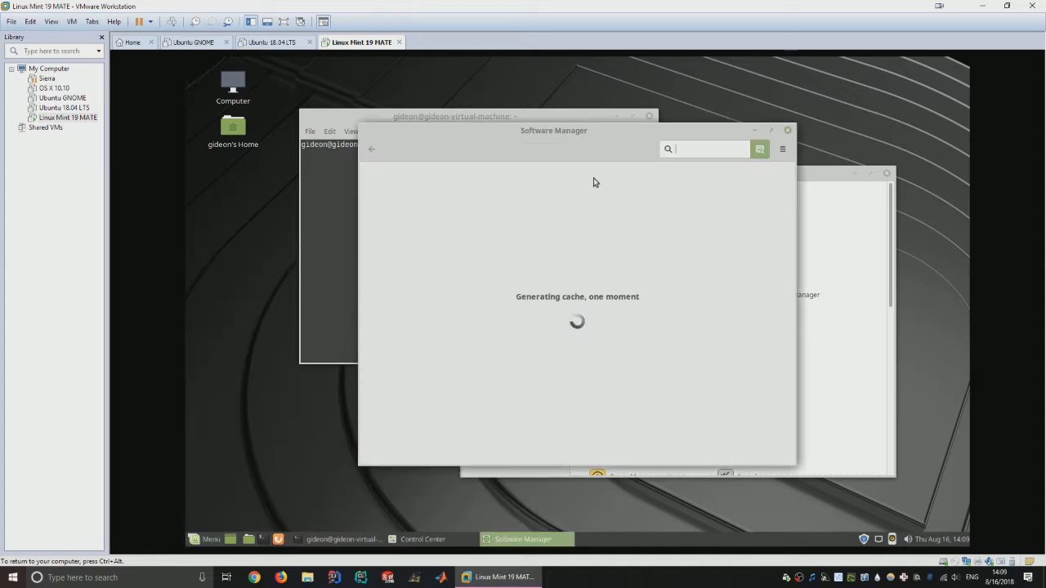
{"action": "left_click_drag", "start_coordinate": [590, 134], "coordinate": [437, 155]}
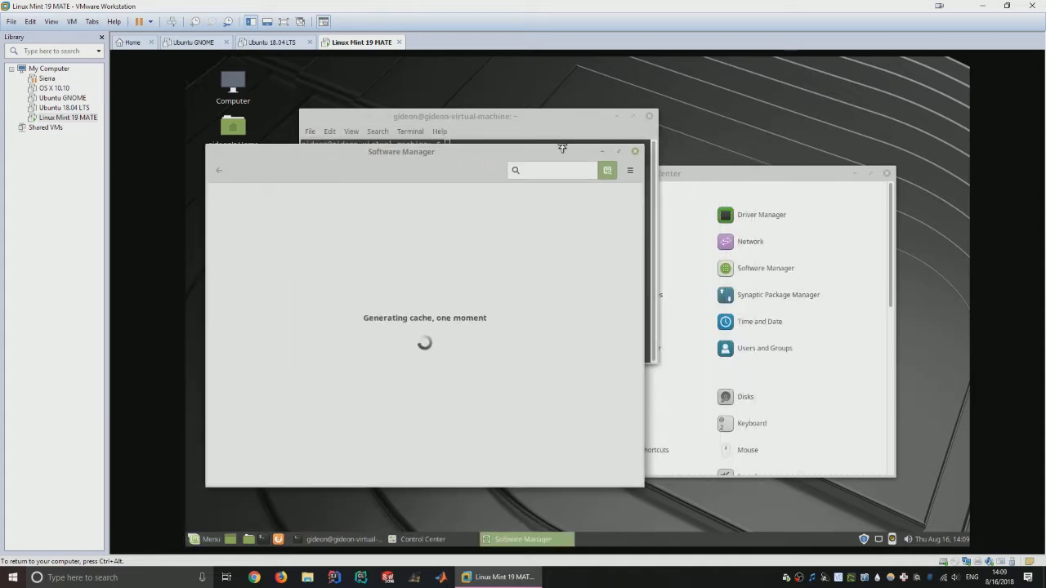
{"action": "left_click_drag", "start_coordinate": [562, 148], "coordinate": [528, 155]}
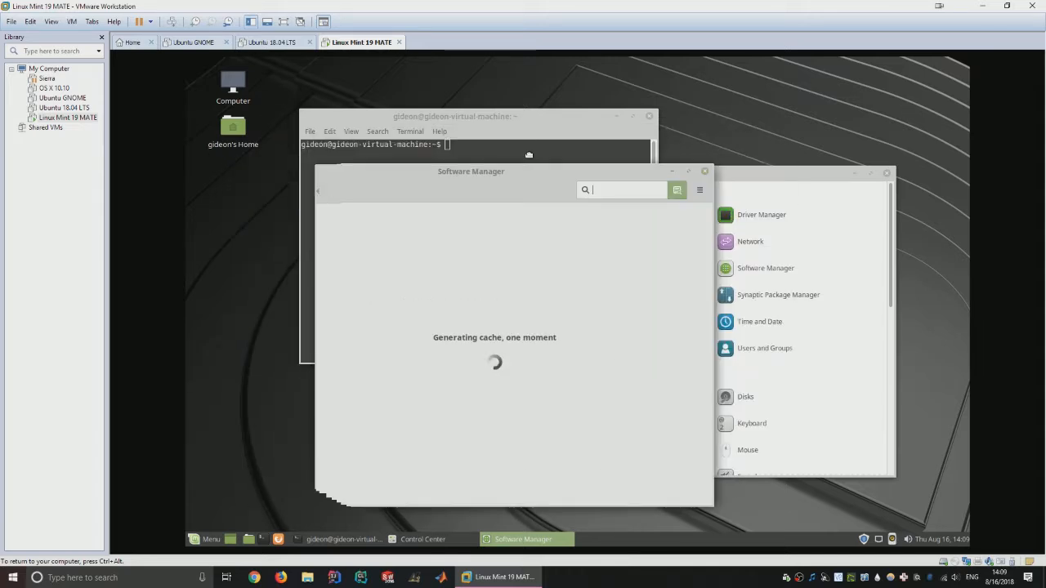
Step: Start the Python interpreter in the terminal, interrupt its prompt, and leave it with exit()
{"action": "left_click", "coordinate": [529, 154]}
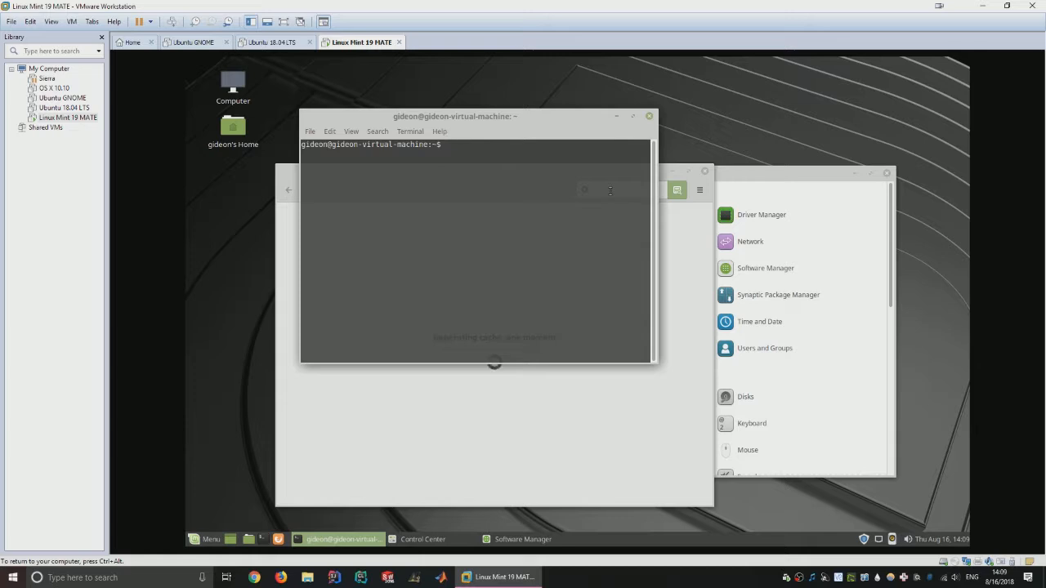
{"action": "type", "text": "python"}
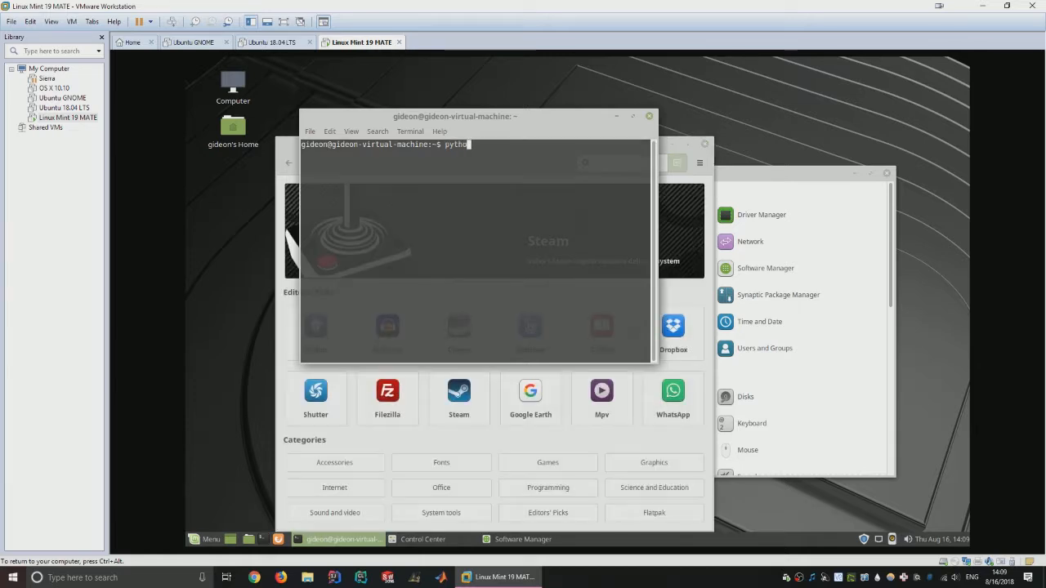
{"action": "key", "text": "Return"}
{"action": "key", "text": "ctrl+c"}
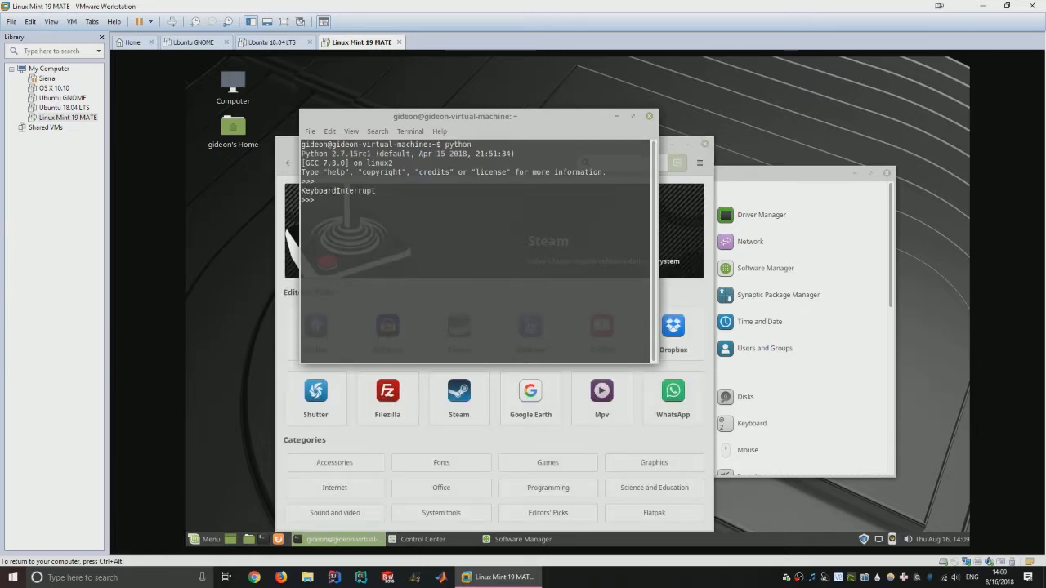
{"action": "type", "text": "exit("}
{"action": "key", "text": "Return"}
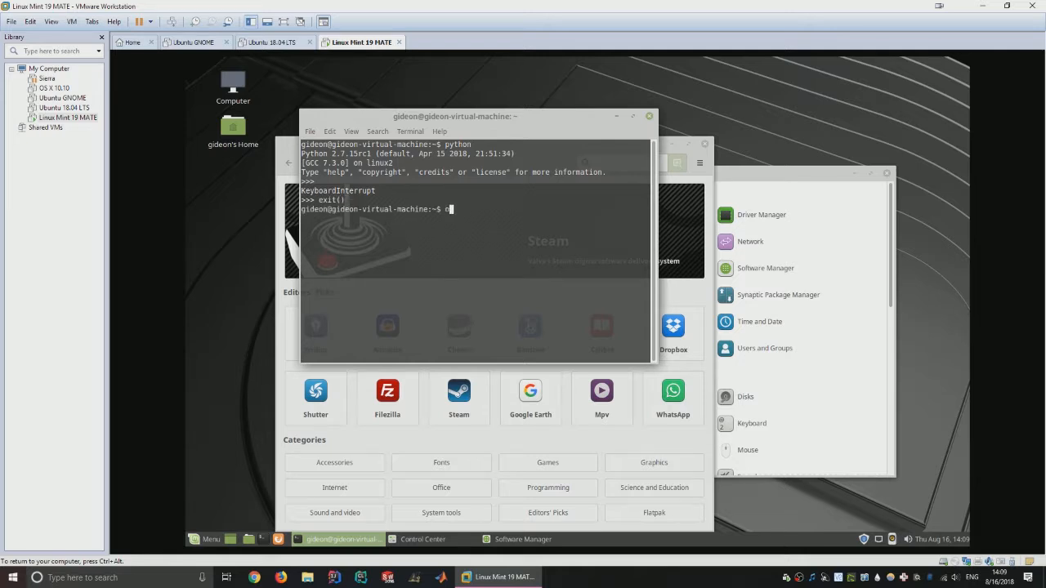
Step: Create hello.py in nano with the line print "Hello", save it and exit the editor
{"action": "type", "text": "nano hello.py"}
{"action": "key", "text": "Return"}
{"action": "type", "text": "print \"Hello"}
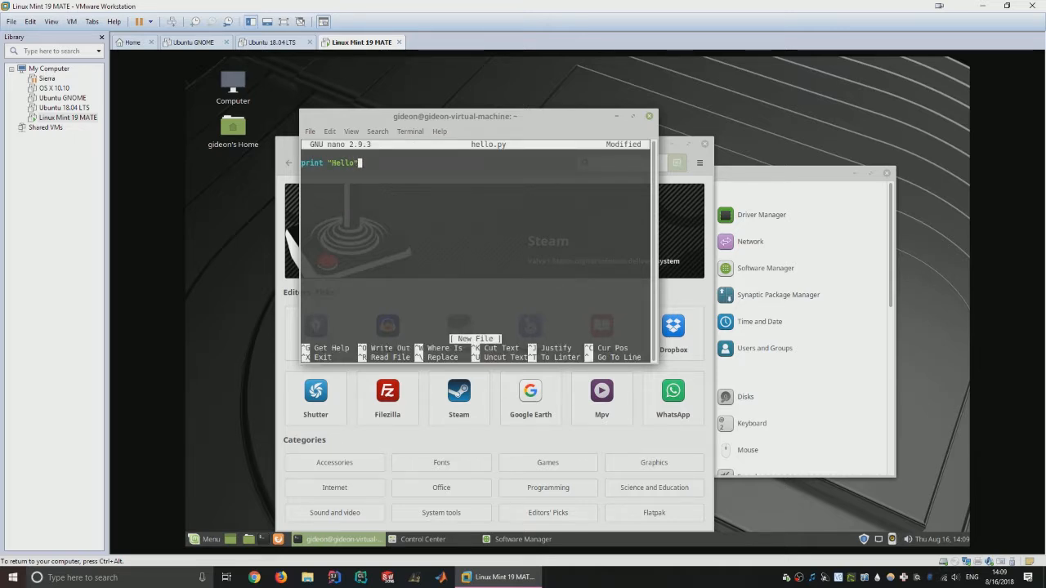
{"action": "key", "text": "ctrl+x"}
{"action": "key", "text": "y"}
{"action": "key", "text": "Return"}
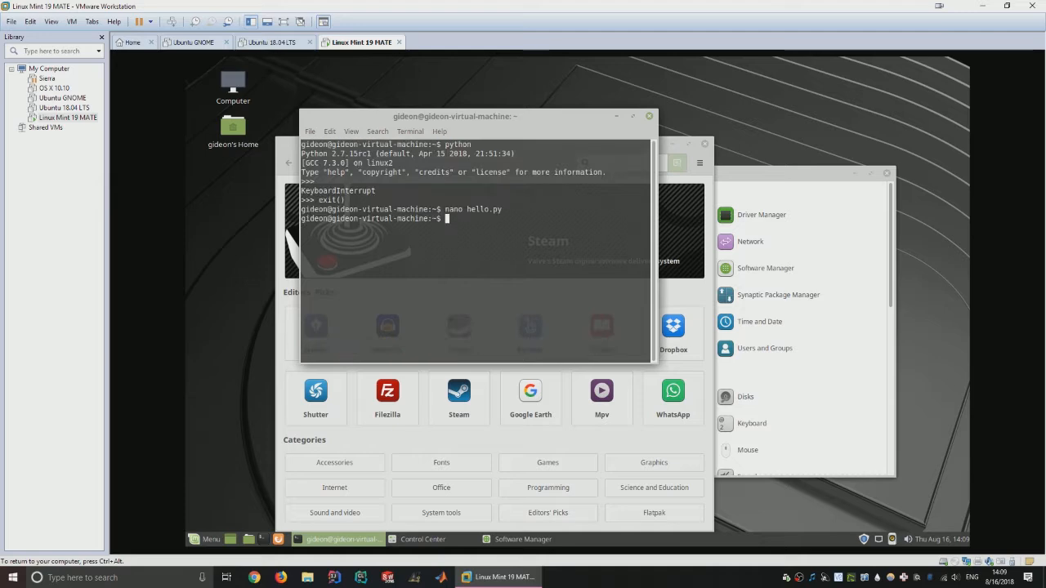
Step: Run hello.py with python and rearrange the terminal and Software Manager windows on the desktop
{"action": "type", "text": "python hello.py"}
{"action": "key", "text": "Return"}
{"action": "key", "text": "alt+Tab"}
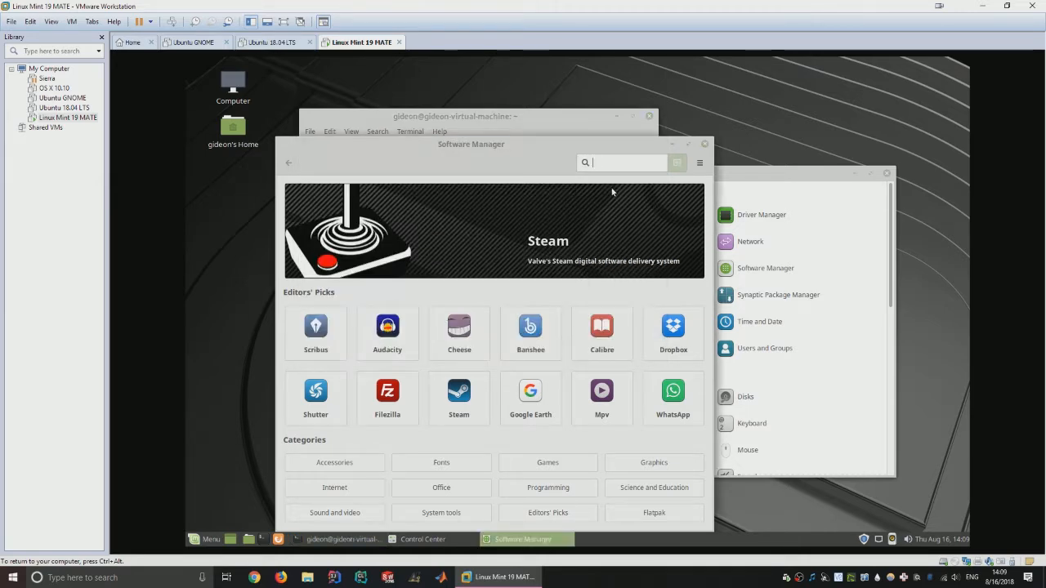
{"action": "left_click_drag", "start_coordinate": [572, 116], "coordinate": [781, 103]}
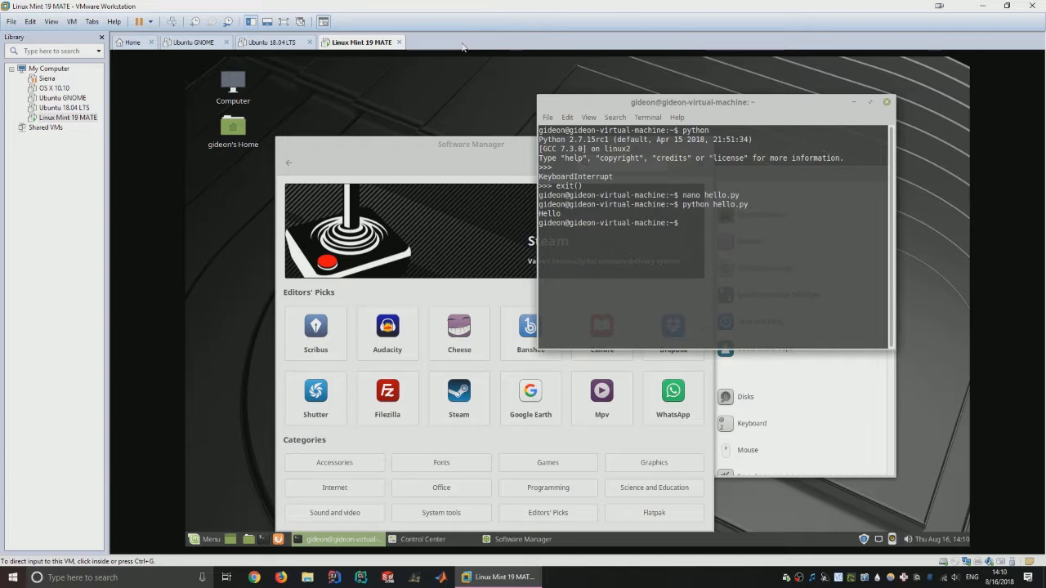
{"action": "mouse_move", "coordinate": [494, 142]}
{"action": "left_mouse_down"}
{"action": "mouse_move", "coordinate": [478, 125]}
{"action": "mouse_move", "coordinate": [419, 122]}
{"action": "mouse_move", "coordinate": [432, 120]}
{"action": "left_mouse_up"}
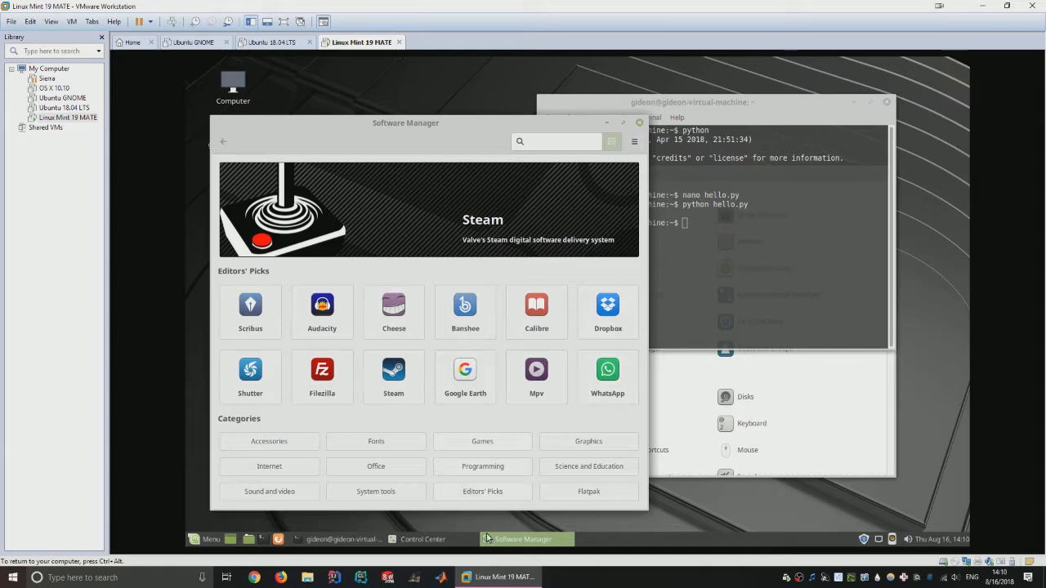
Step: Bring the Control Center to the front, reposition it, and show its Look and Feel and Personal sections
{"action": "left_click", "coordinate": [392, 539]}
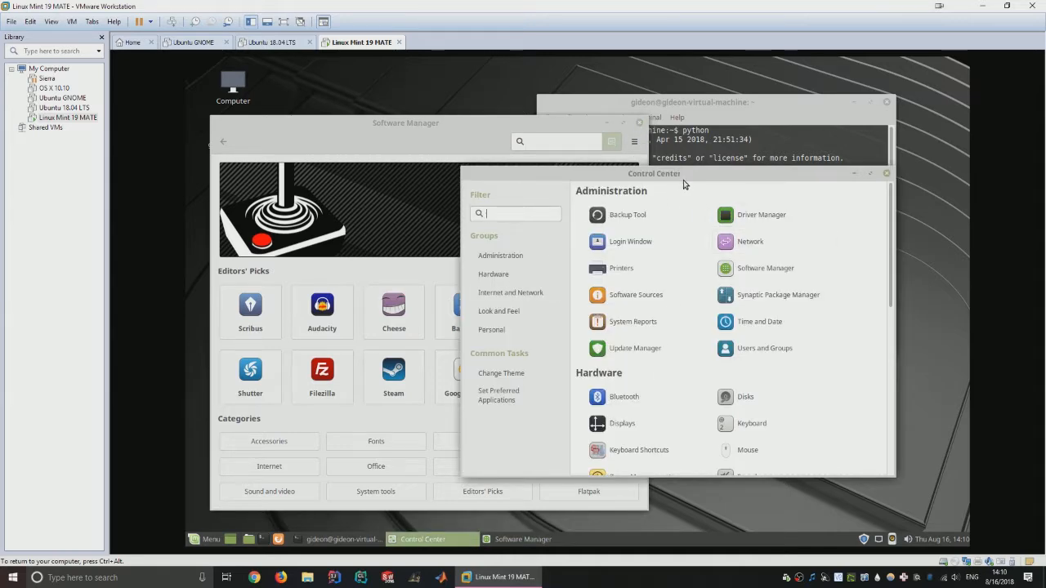
{"action": "left_click_drag", "start_coordinate": [684, 183], "coordinate": [533, 190]}
{"action": "scroll", "coordinate": [491, 340], "scroll_direction": "down", "scroll_amount": 5}
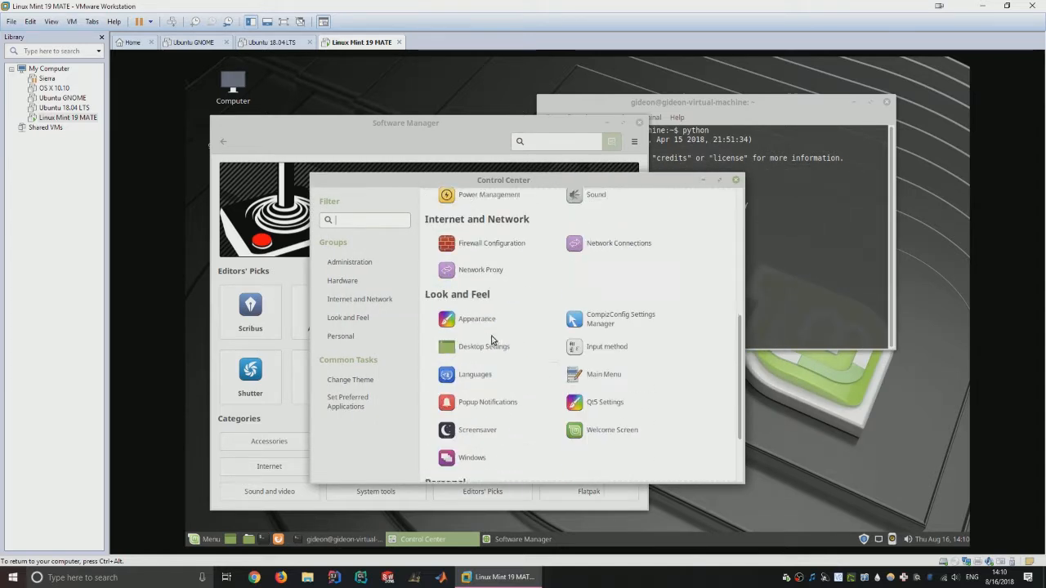
{"action": "scroll", "coordinate": [491, 340], "scroll_direction": "down", "scroll_amount": 2}
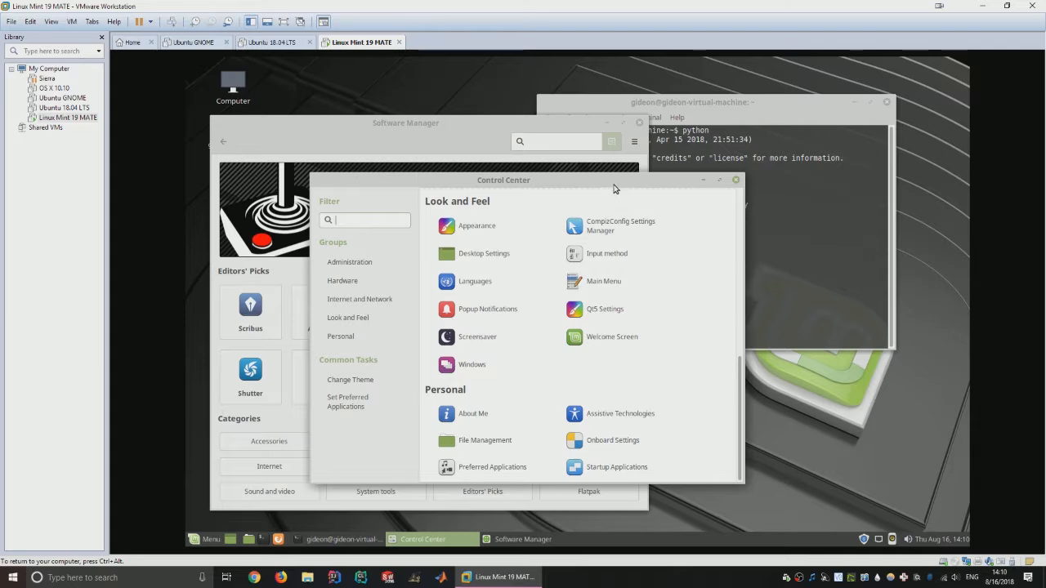
{"action": "left_click_drag", "start_coordinate": [613, 185], "coordinate": [543, 152]}
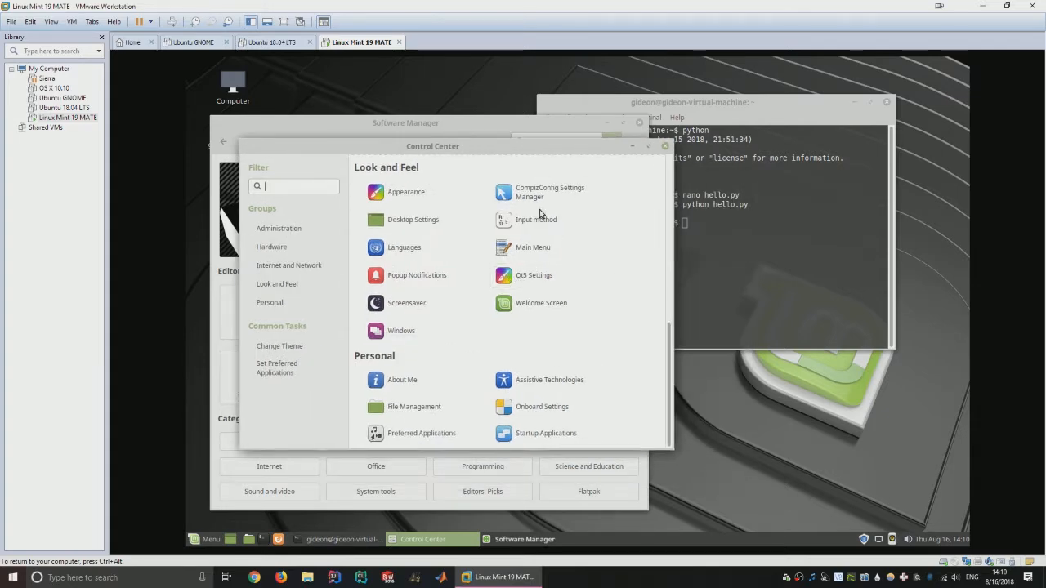
Step: Open Qt5 Settings, close the duplicate Qt5 Configuration Tool windows, and reposition the remaining one
{"action": "left_click", "coordinate": [512, 286]}
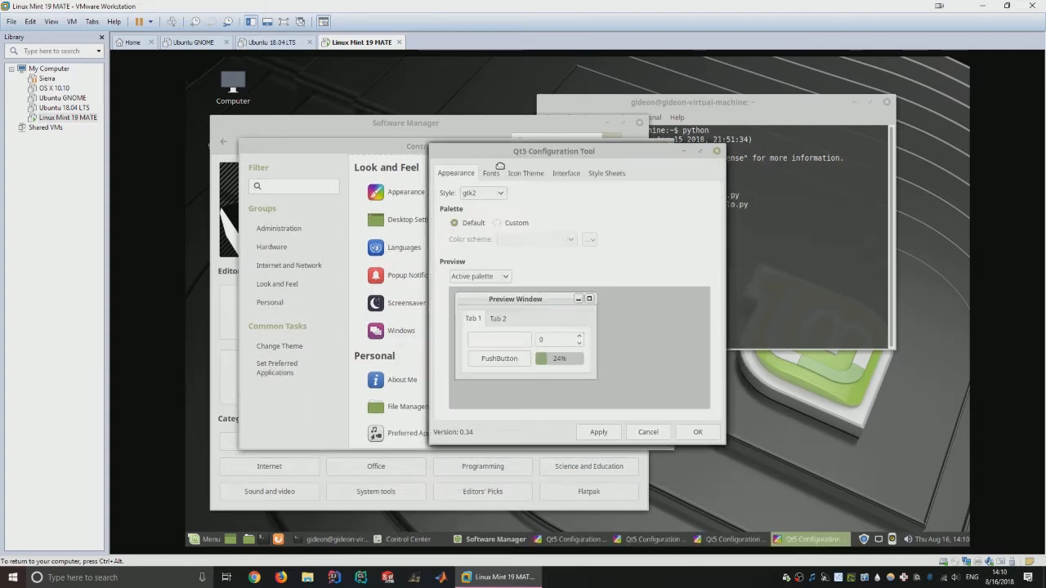
{"action": "left_click", "coordinate": [714, 152]}
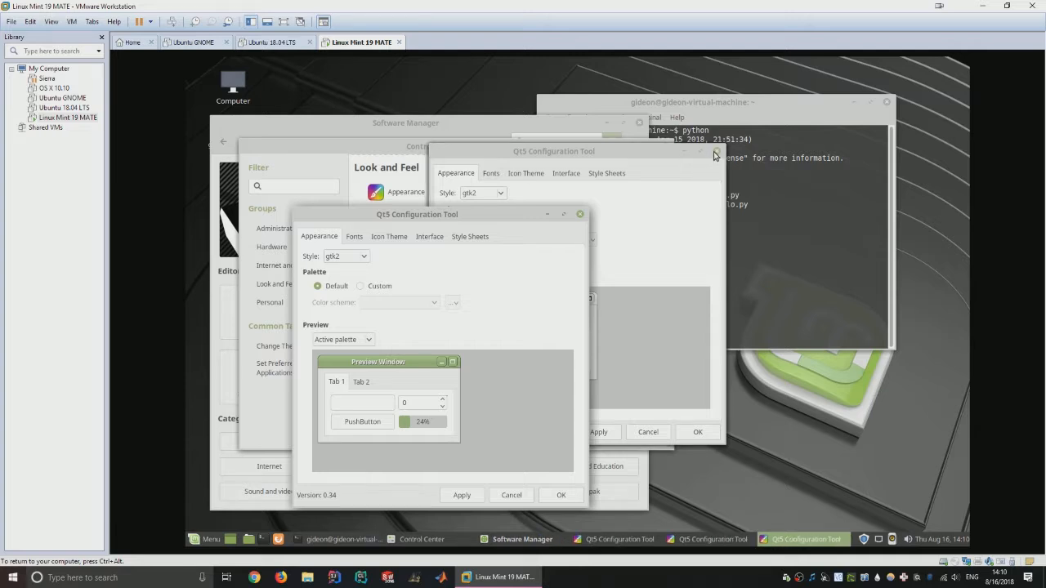
{"action": "left_click", "coordinate": [714, 152]}
{"action": "left_click", "coordinate": [714, 151]}
{"action": "left_click_drag", "start_coordinate": [434, 218], "coordinate": [411, 214]}
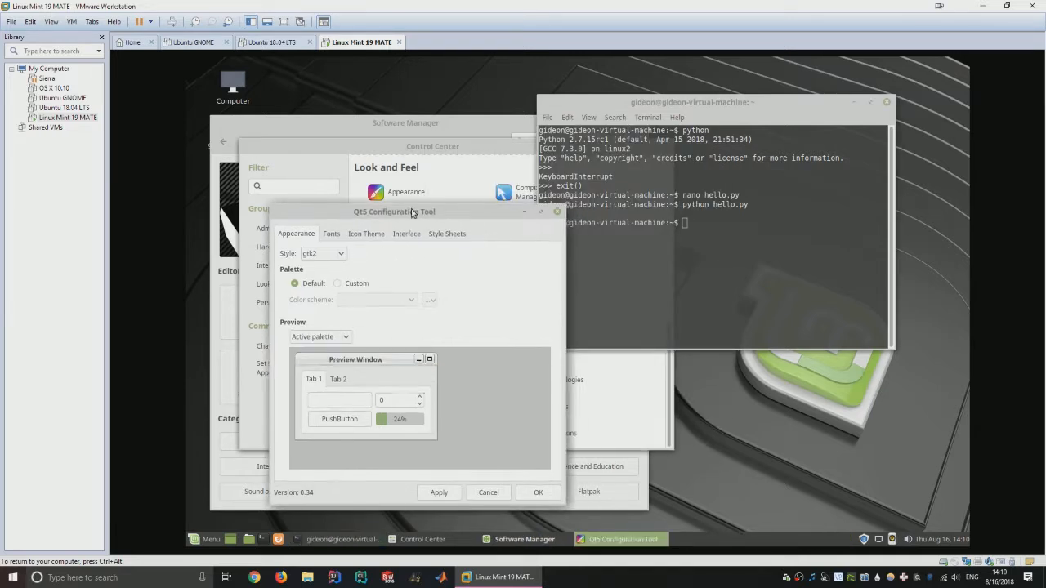
Step: Preview the bb10bright and Windows styles in the Qt5 appearance settings
{"action": "left_click", "coordinate": [330, 255]}
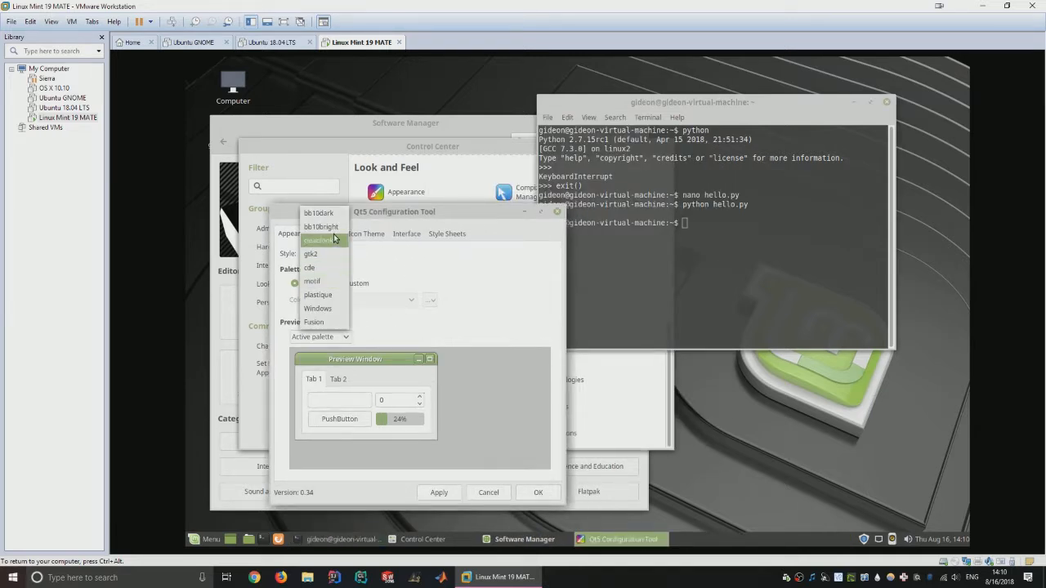
{"action": "left_click", "coordinate": [334, 223]}
{"action": "left_click", "coordinate": [341, 255]}
{"action": "left_click", "coordinate": [342, 268]}
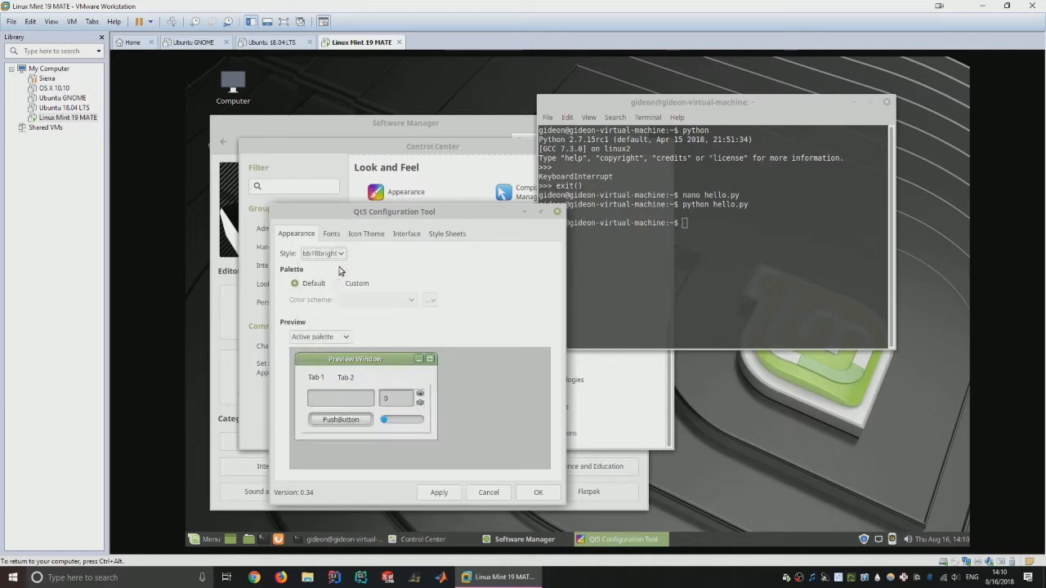
{"action": "left_click", "coordinate": [338, 257]}
{"action": "left_click", "coordinate": [337, 335]}
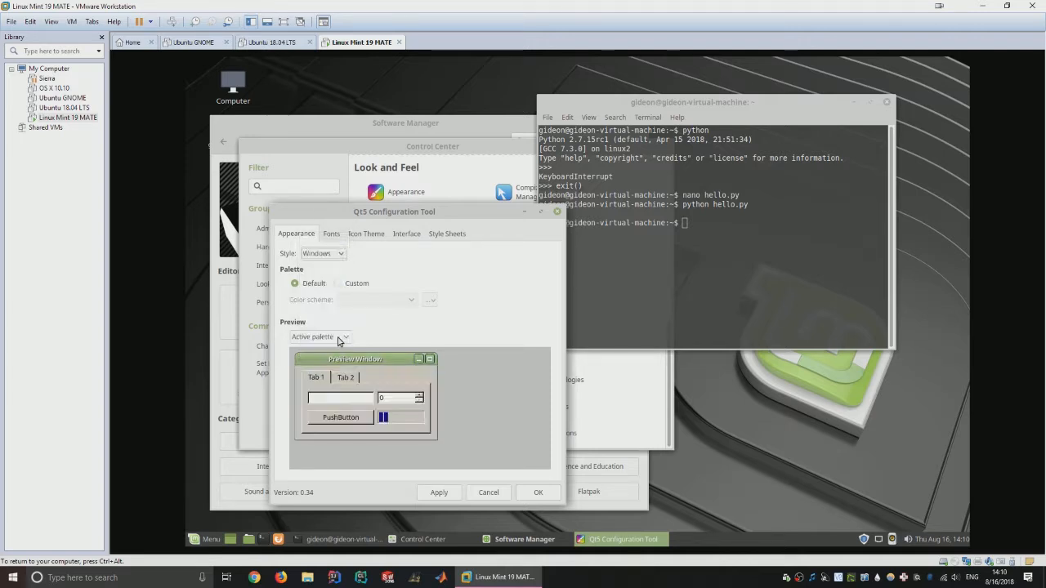
Step: Set the Qt5 appearance style to Fusion and apply it
{"action": "left_click", "coordinate": [342, 254]}
{"action": "left_click", "coordinate": [337, 267]}
{"action": "left_click", "coordinate": [338, 255]}
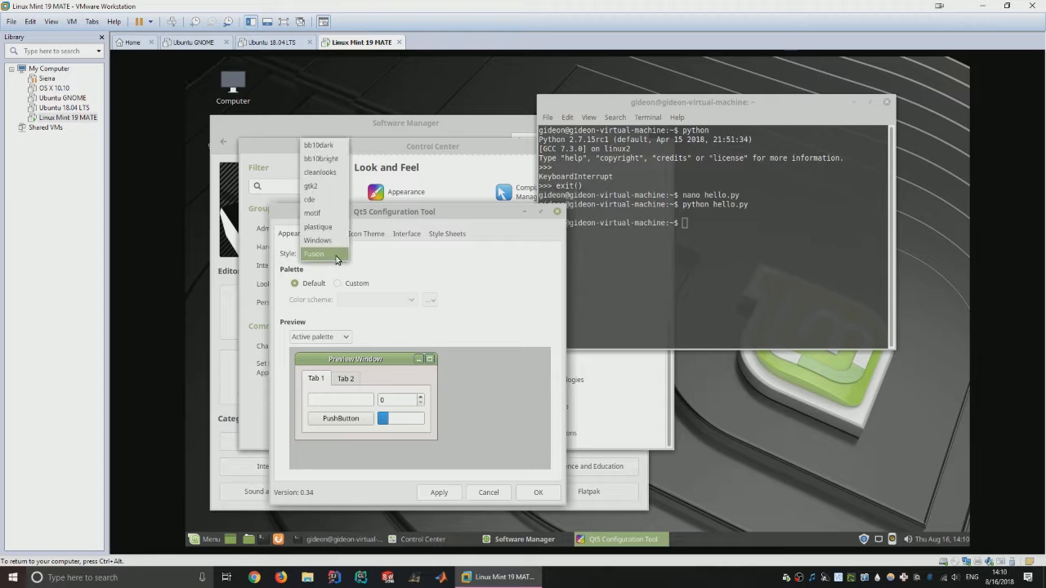
{"action": "left_click", "coordinate": [338, 260]}
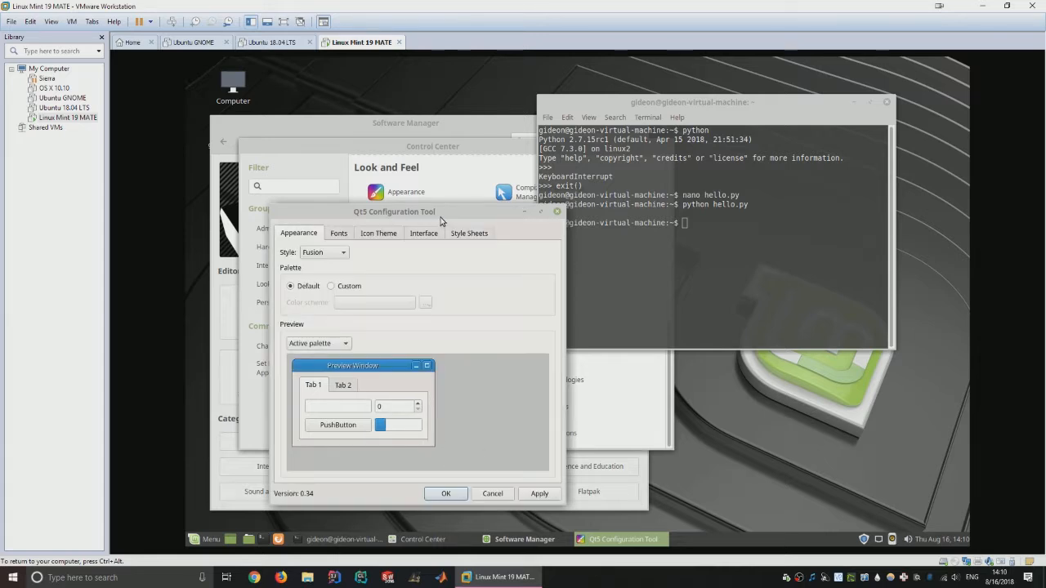
Step: Look through the Qt5 font and icon theme options and close the Qt5 Configuration Tool
{"action": "left_click", "coordinate": [647, 118]}
{"action": "left_click", "coordinate": [647, 120]}
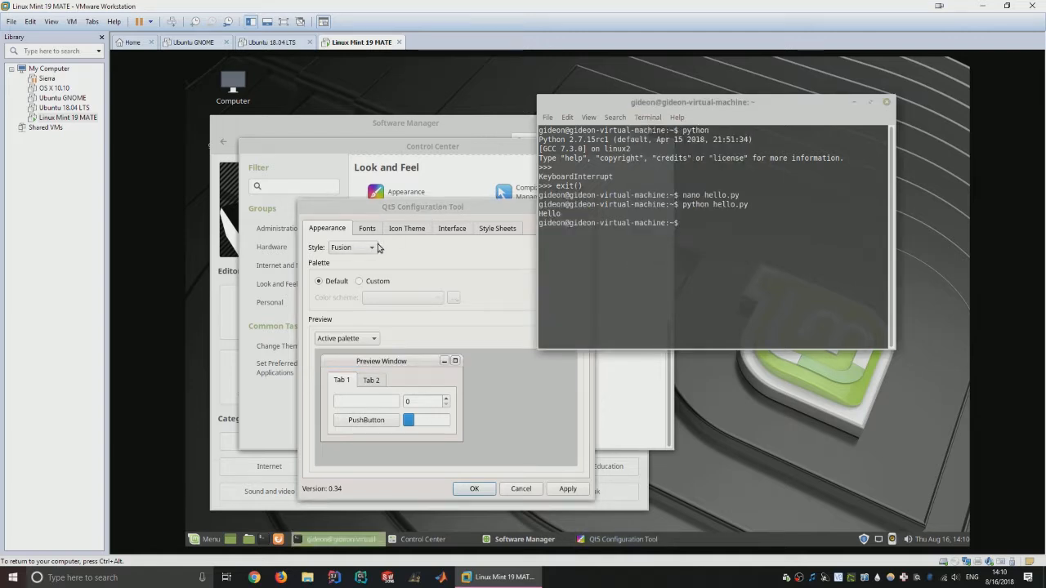
{"action": "left_click", "coordinate": [368, 230]}
{"action": "left_click", "coordinate": [401, 232]}
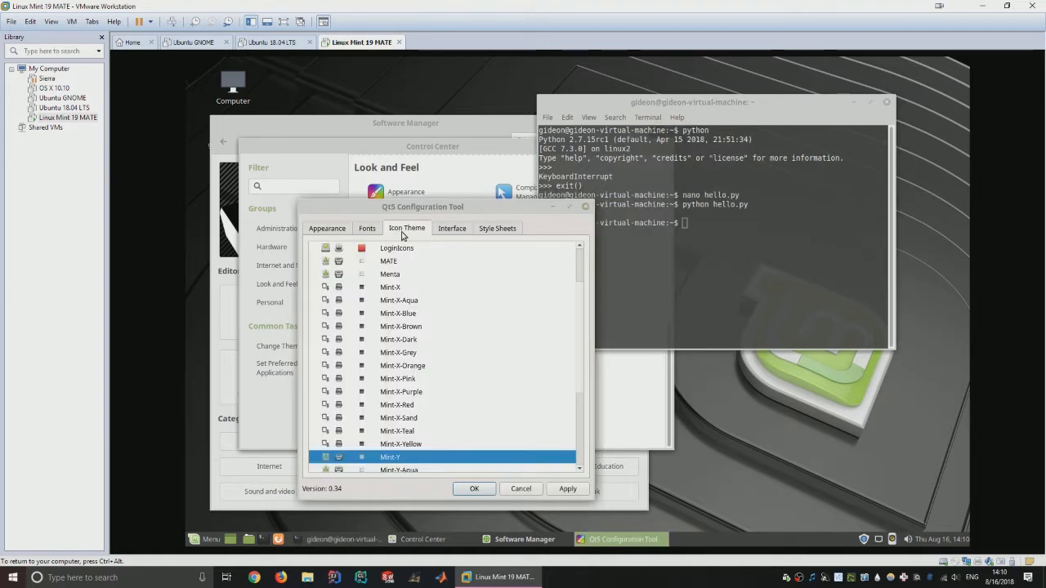
{"action": "scroll", "coordinate": [476, 325], "scroll_direction": "up", "scroll_amount": 2}
{"action": "scroll", "coordinate": [482, 325], "scroll_direction": "down", "scroll_amount": 1}
{"action": "left_click", "coordinate": [586, 208]}
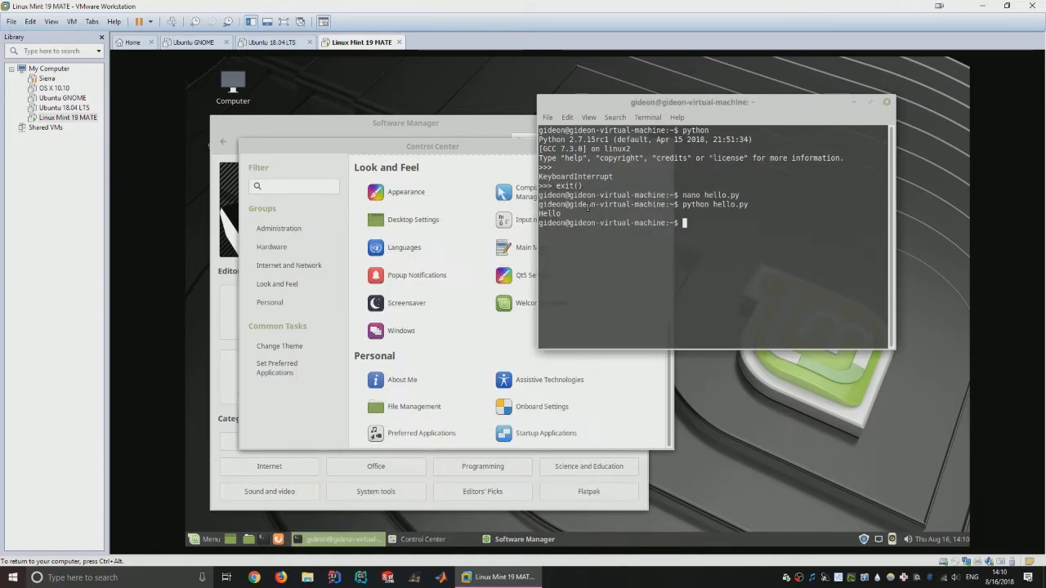
Step: Bring the Control Center forward, reposition it over Software Manager, and open the guest's application menu
{"action": "left_click", "coordinate": [434, 145]}
{"action": "left_click_drag", "start_coordinate": [434, 145], "coordinate": [557, 164]}
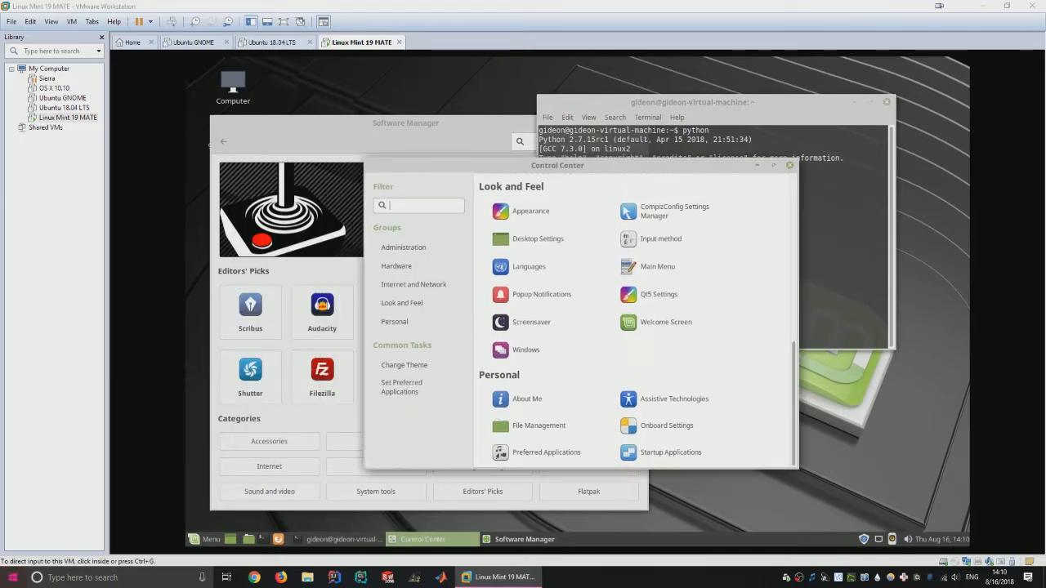
{"action": "left_click", "coordinate": [12, 577]}
{"action": "left_click", "coordinate": [11, 578]}
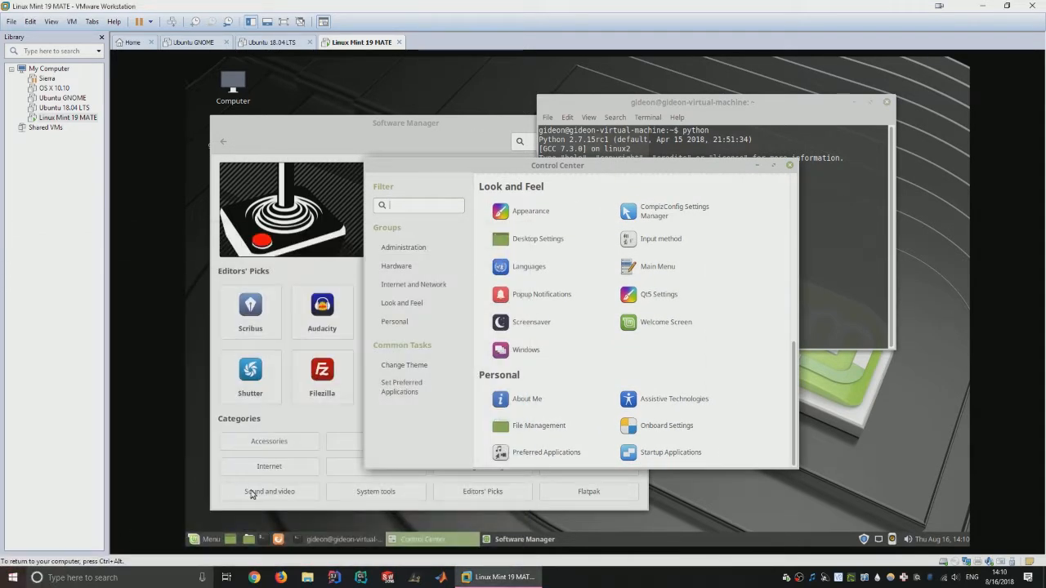
{"action": "left_click", "coordinate": [213, 538]}
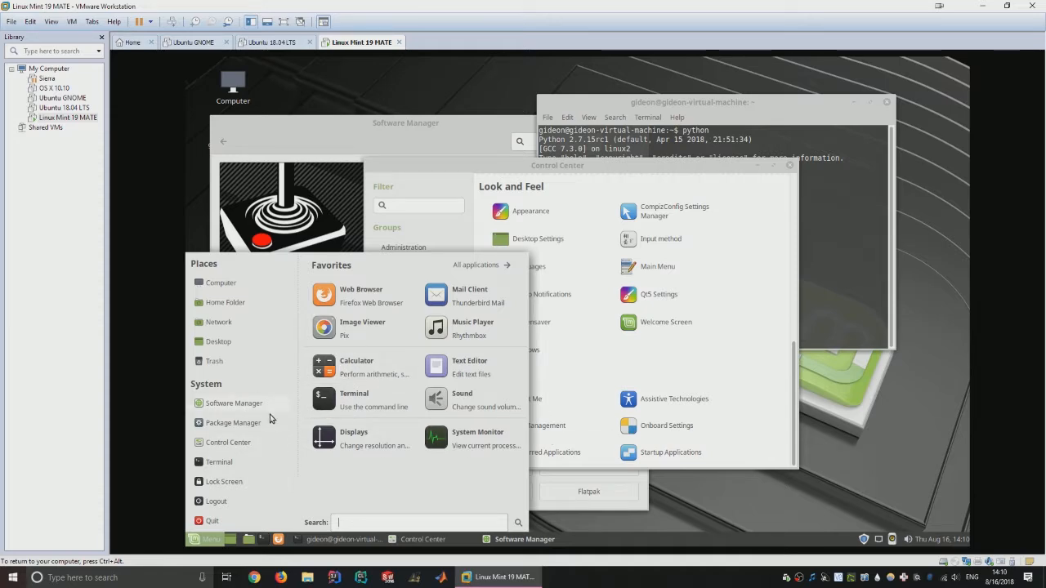
Step: Look through the complete list of installed applications in the guest's menu, from About Me to Windows
{"action": "left_click", "coordinate": [490, 267]}
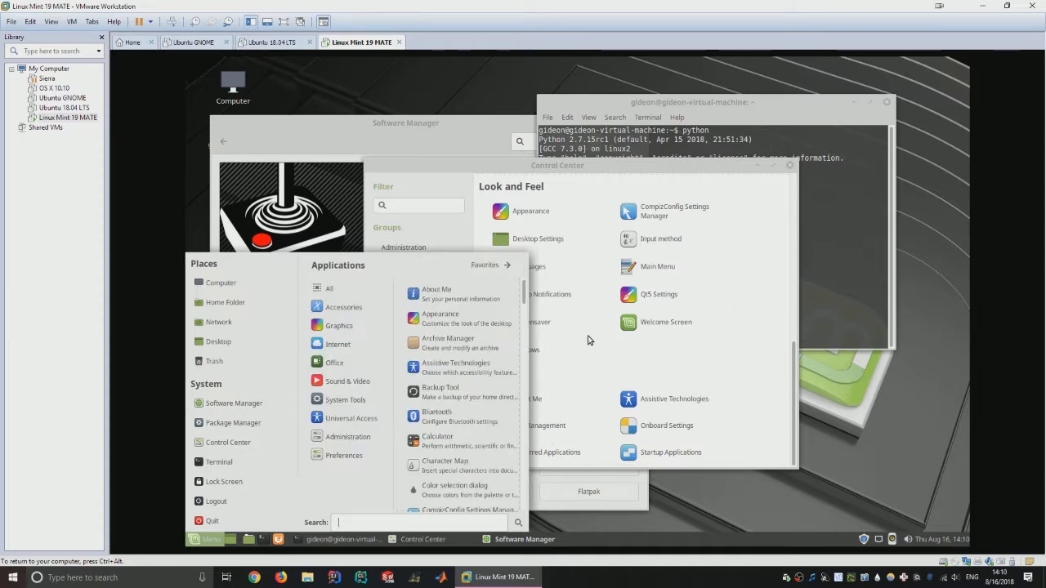
{"action": "scroll", "coordinate": [490, 408], "scroll_direction": "down", "scroll_amount": 10}
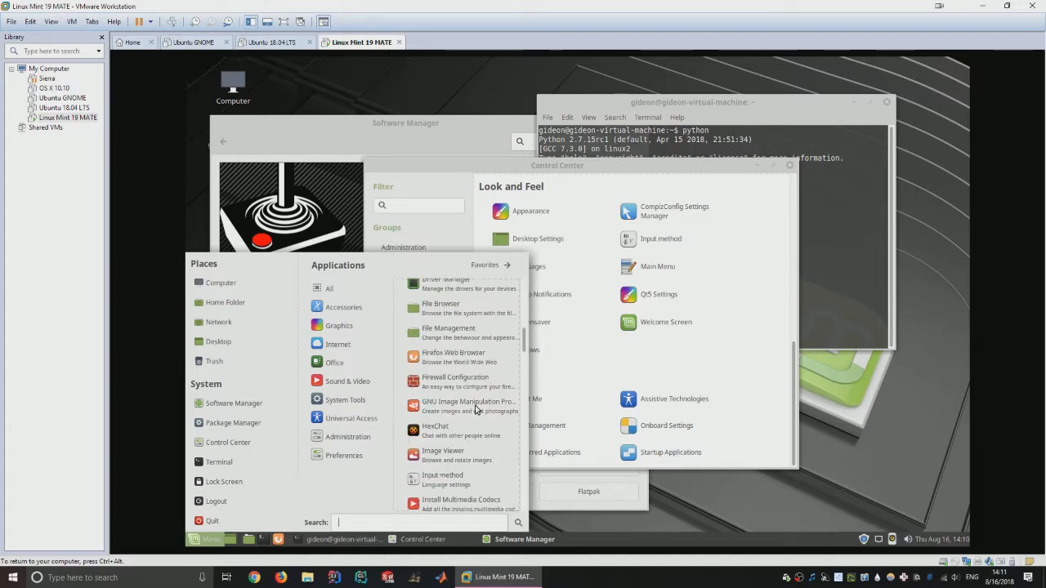
{"action": "scroll", "coordinate": [476, 409], "scroll_direction": "down", "scroll_amount": 10}
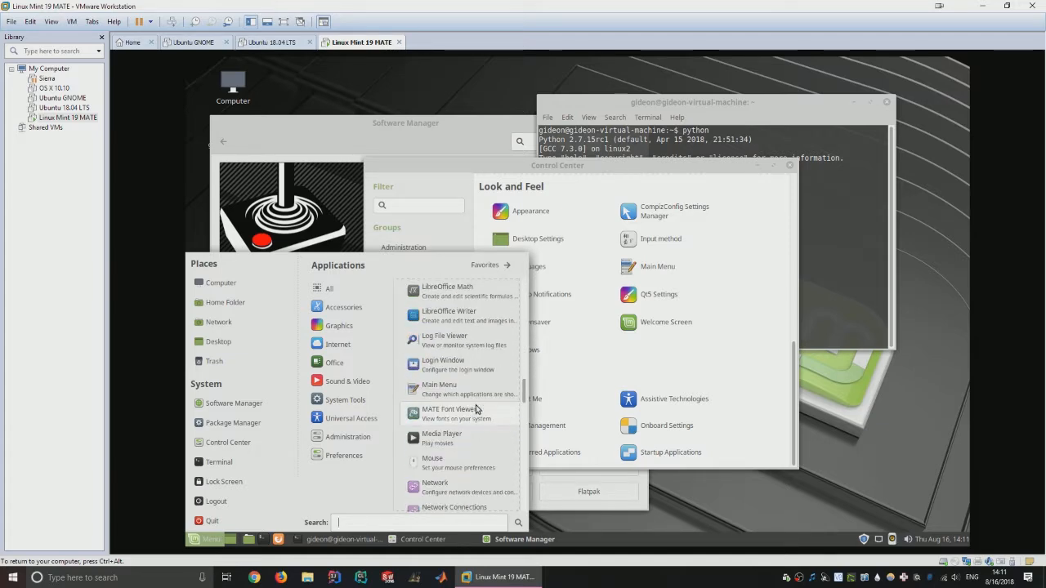
{"action": "scroll", "coordinate": [476, 408], "scroll_direction": "down", "scroll_amount": 10}
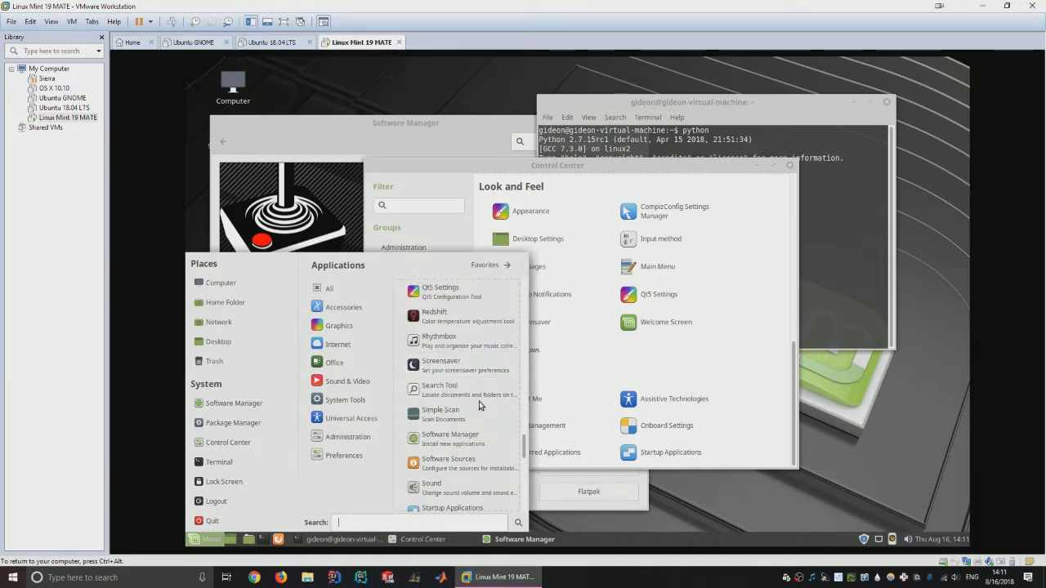
{"action": "scroll", "coordinate": [482, 404], "scroll_direction": "down", "scroll_amount": 5}
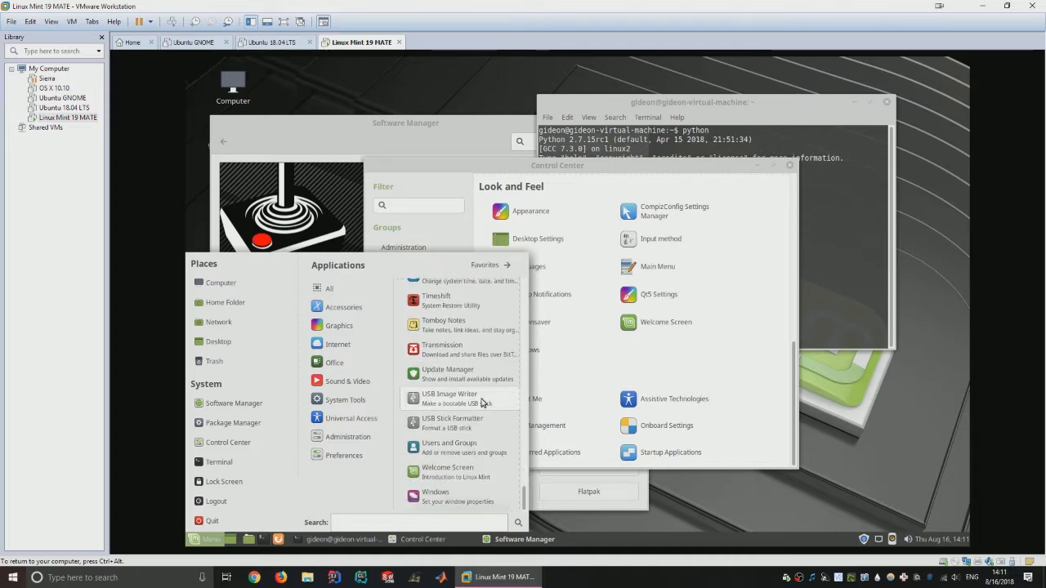
{"action": "left_click", "coordinate": [759, 210]}
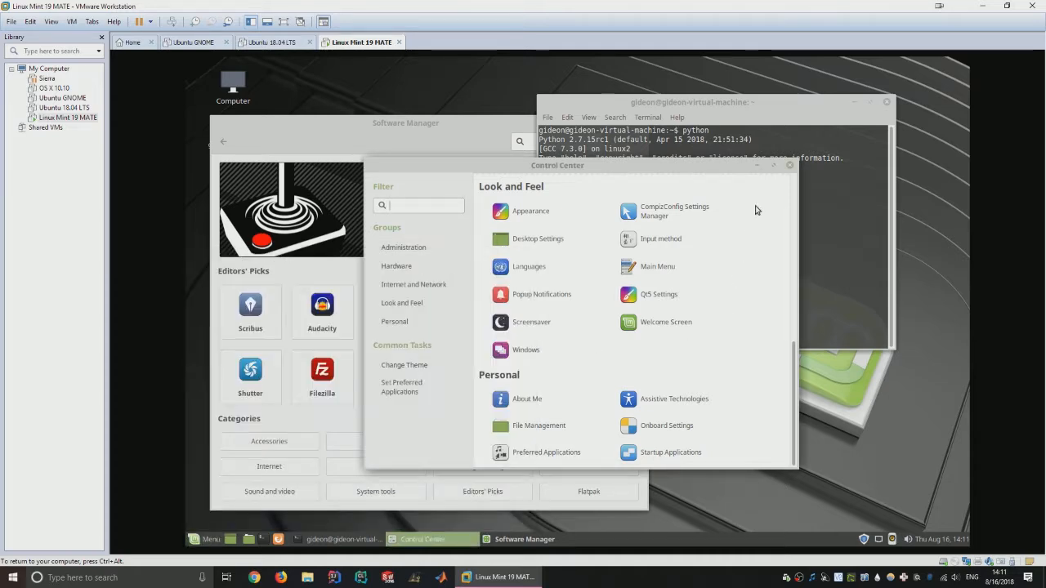
Step: Close the Control Center and Software Manager windows, force-quitting Software Manager
{"action": "left_click", "coordinate": [791, 166]}
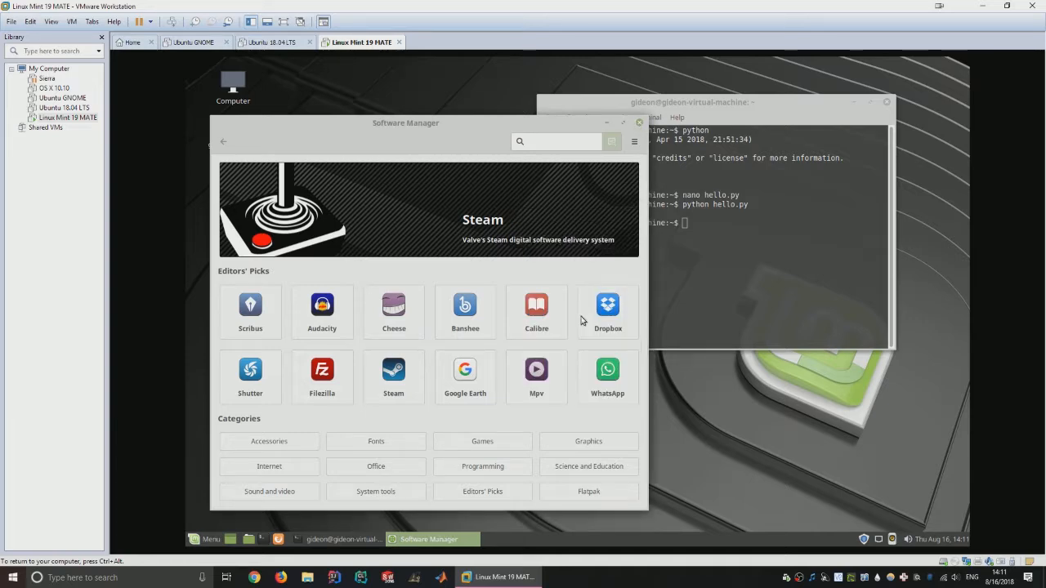
{"action": "left_click", "coordinate": [639, 123]}
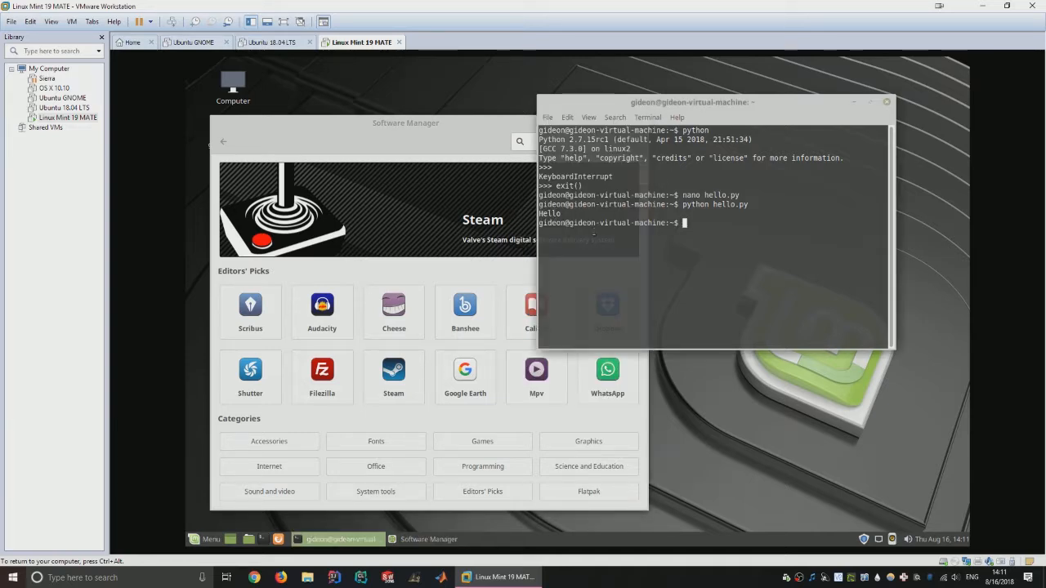
{"action": "left_click_drag", "start_coordinate": [805, 107], "coordinate": [864, 118]}
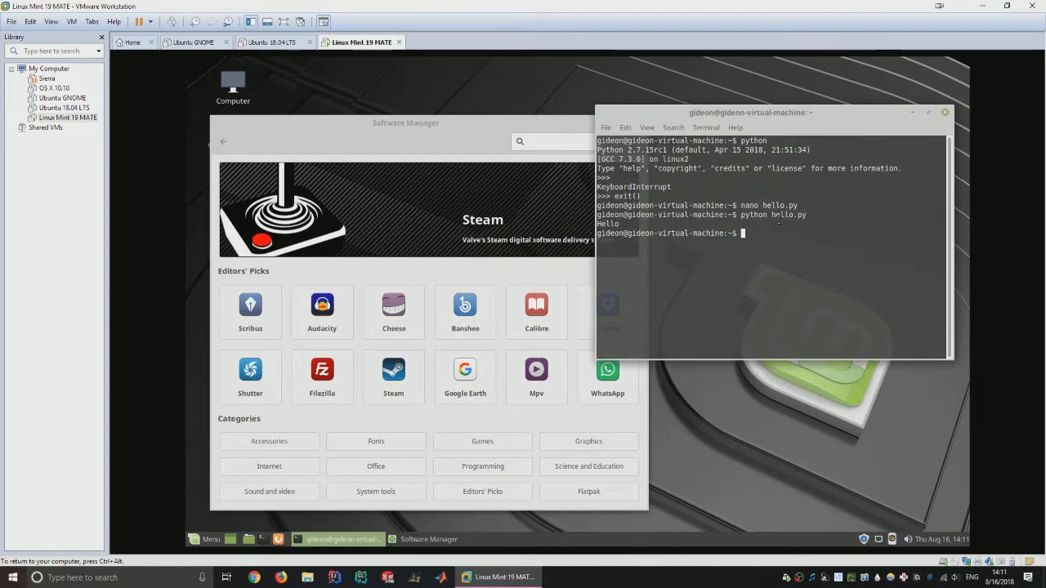
{"action": "left_click", "coordinate": [192, 543]}
{"action": "left_click", "coordinate": [192, 542]}
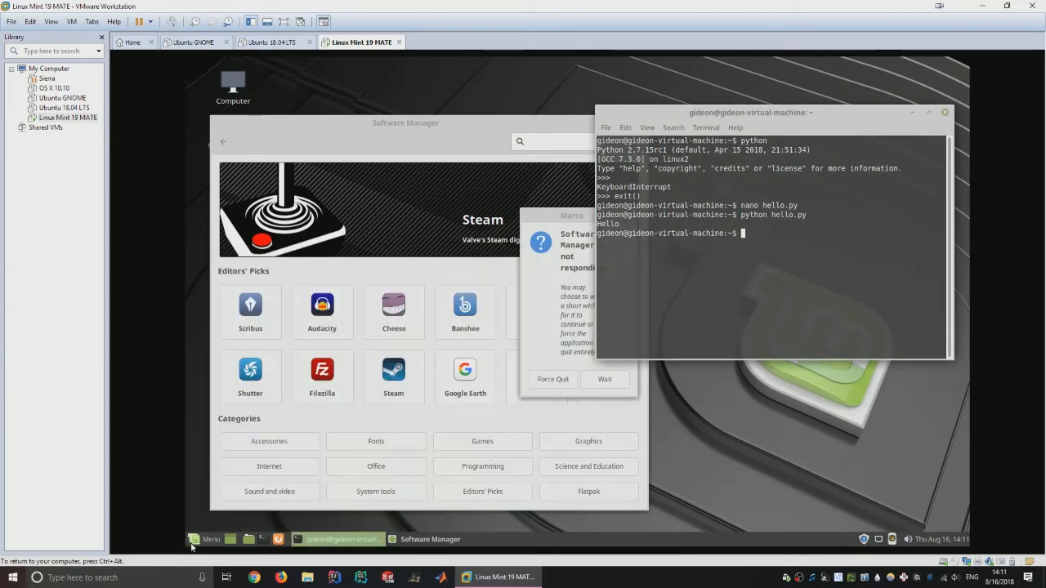
{"action": "left_click", "coordinate": [553, 379]}
Step: Examine the guest menu's application categories, including System Tools, Administration and Preferences, and the options available for the panel
{"action": "key", "text": "super"}
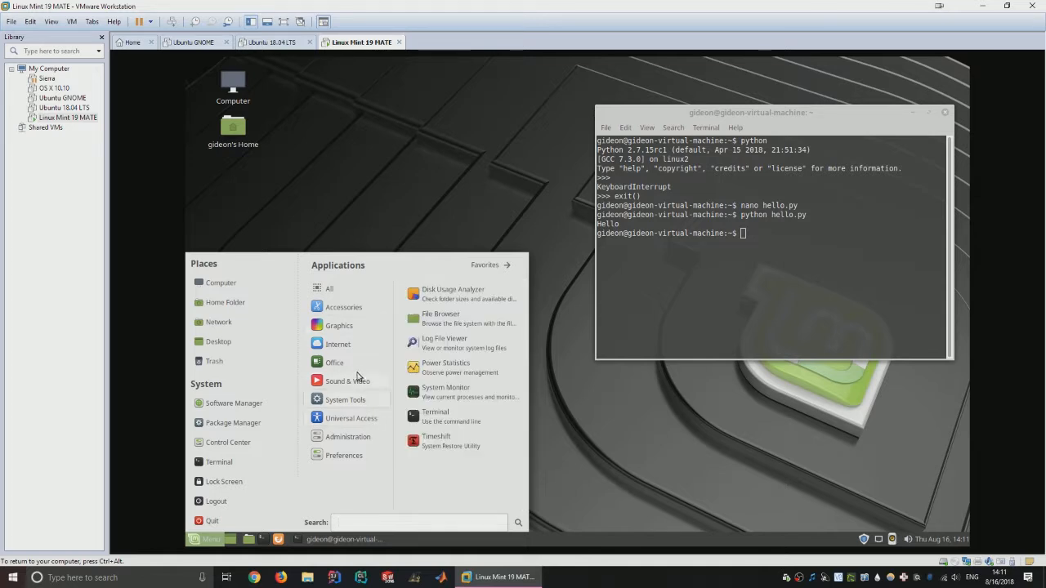
{"action": "mouse_move", "coordinate": [355, 368]}
{"action": "mouse_move", "coordinate": [364, 344]}
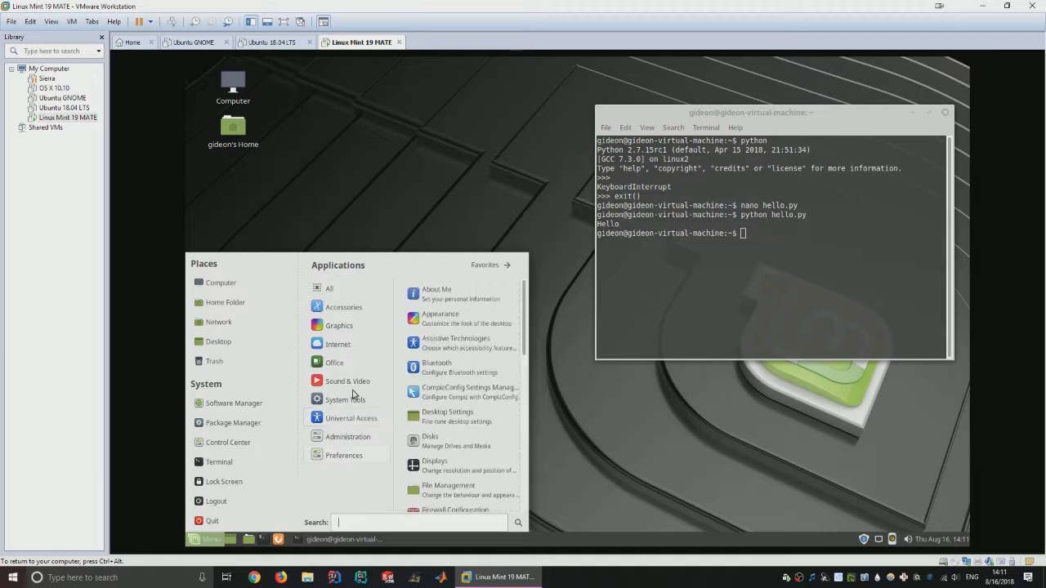
{"action": "right_click", "coordinate": [696, 536]}
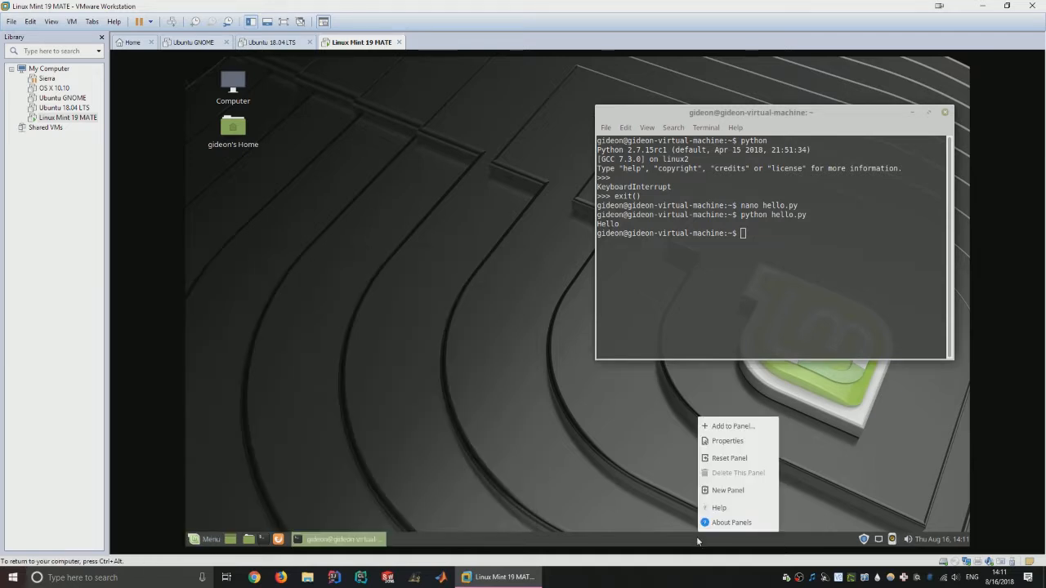
{"action": "left_click", "coordinate": [540, 385]}
{"action": "left_click", "coordinate": [205, 541]}
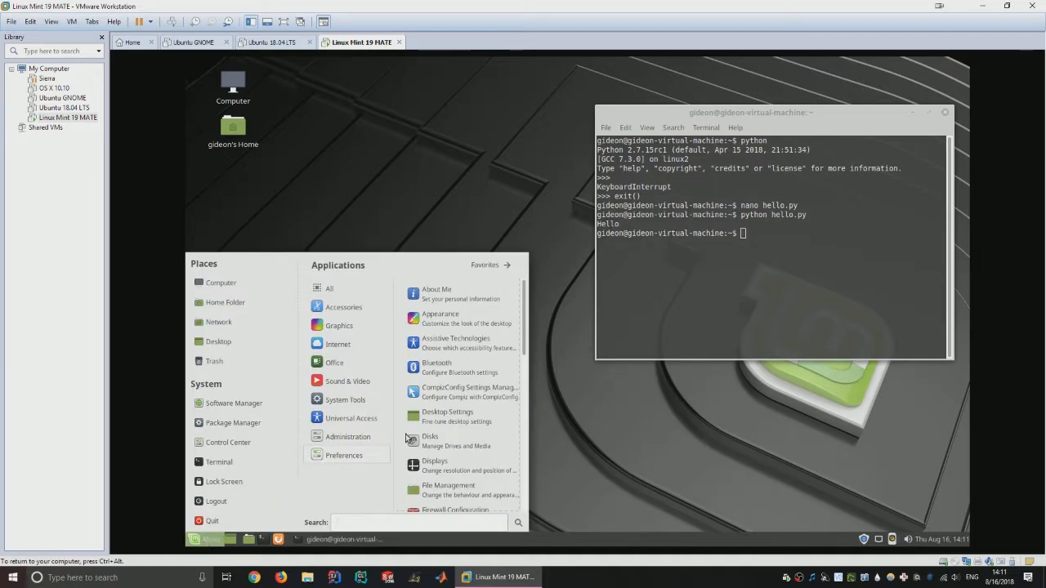
{"action": "mouse_move", "coordinate": [362, 439]}
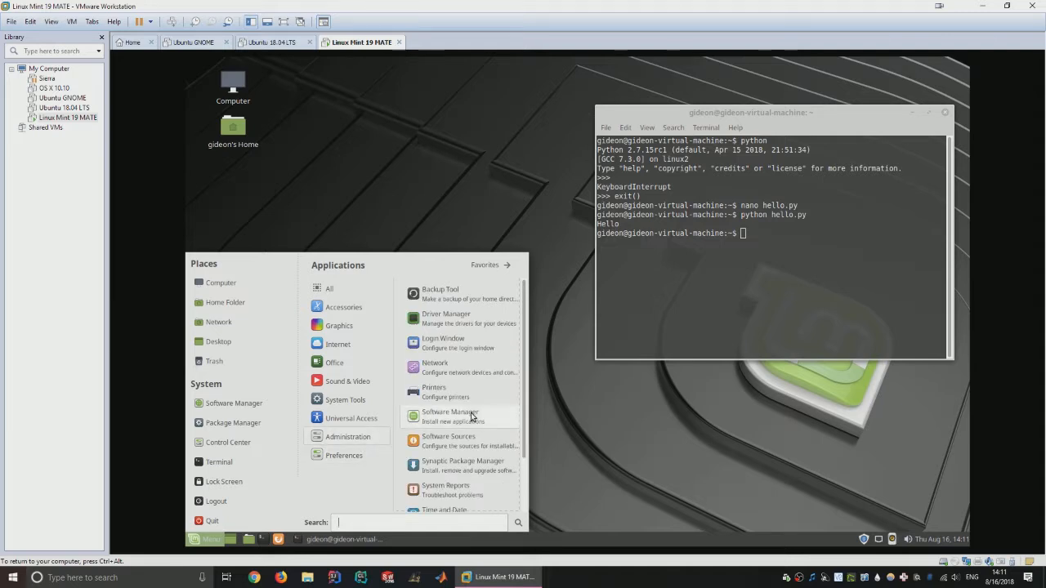
{"action": "scroll", "coordinate": [482, 435], "scroll_direction": "down", "scroll_amount": 2}
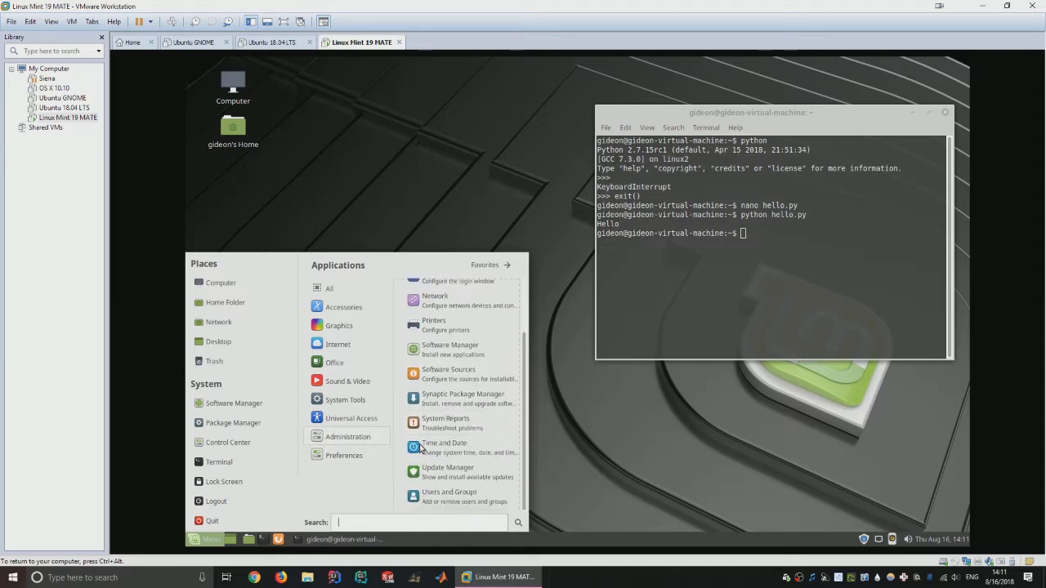
{"action": "mouse_move", "coordinate": [344, 455]}
{"action": "scroll", "coordinate": [451, 448], "scroll_direction": "down", "scroll_amount": 5}
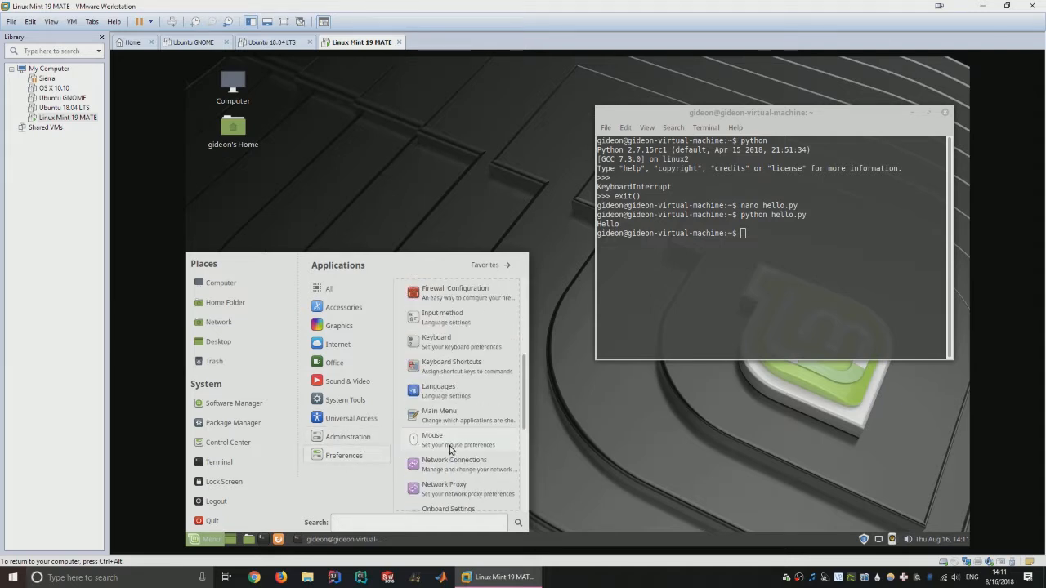
{"action": "scroll", "coordinate": [445, 447], "scroll_direction": "up", "scroll_amount": 5}
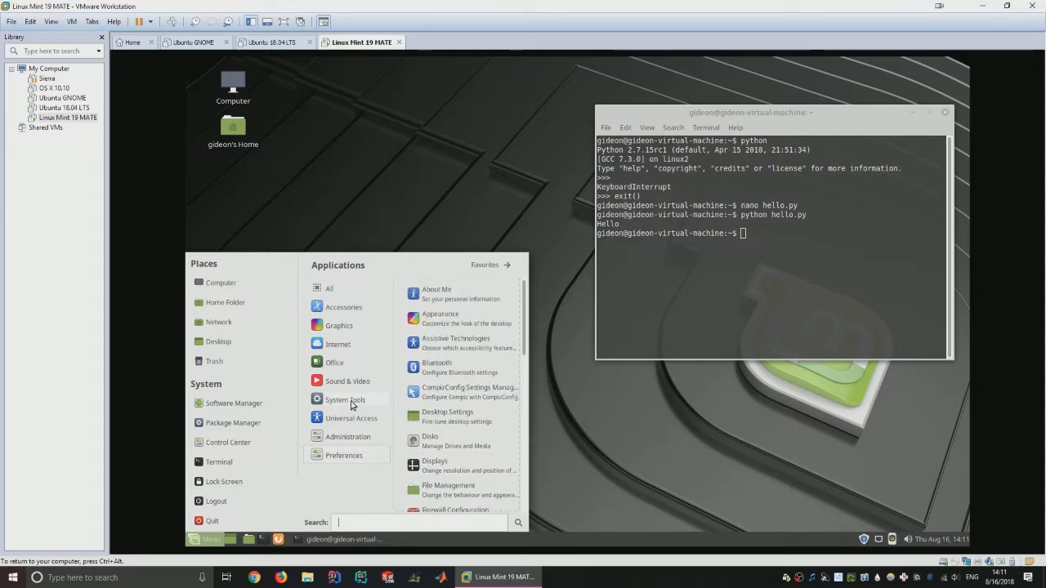
Step: Open System Monitor, review its processes, resource usage and system information, and close it
{"action": "mouse_move", "coordinate": [355, 403]}
{"action": "left_click", "coordinate": [464, 394]}
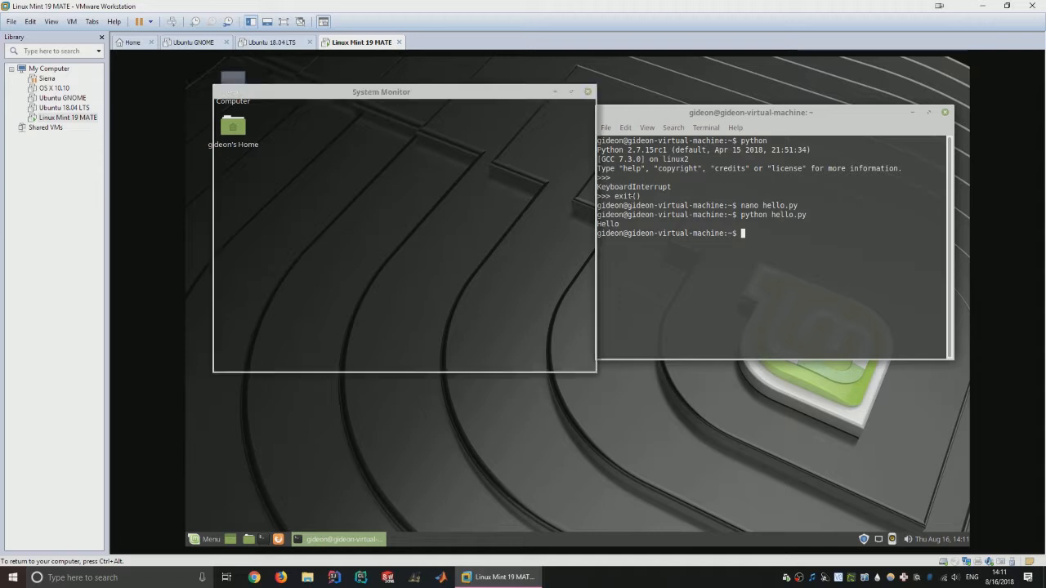
{"action": "left_click", "coordinate": [281, 131]}
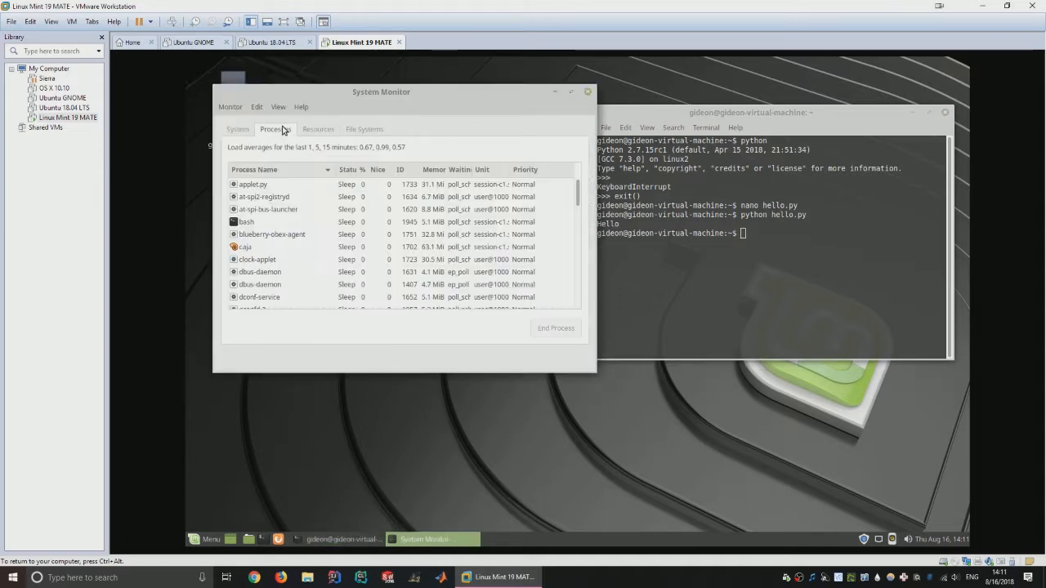
{"action": "left_click", "coordinate": [306, 130]}
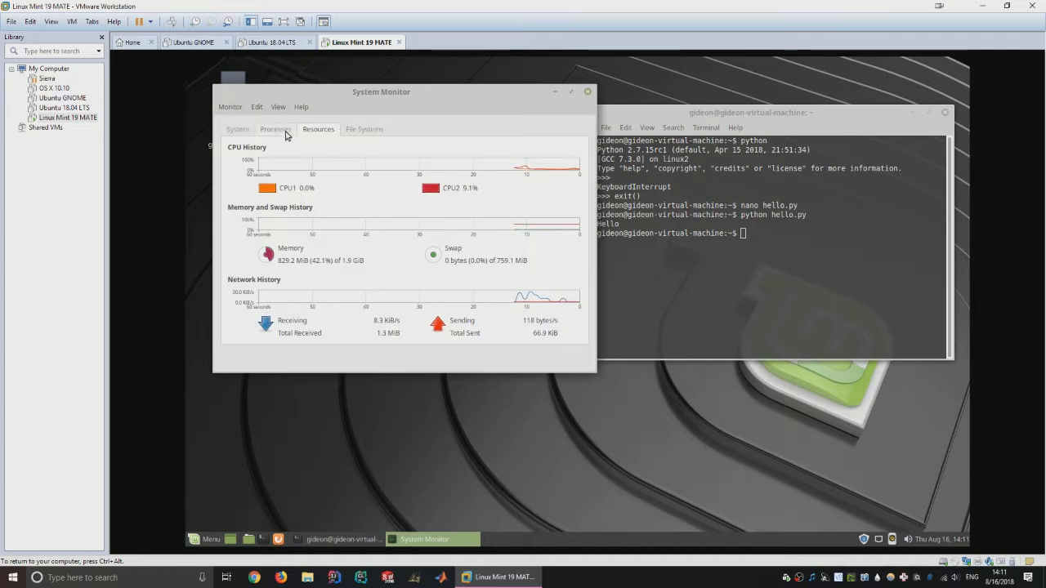
{"action": "left_click", "coordinate": [237, 130]}
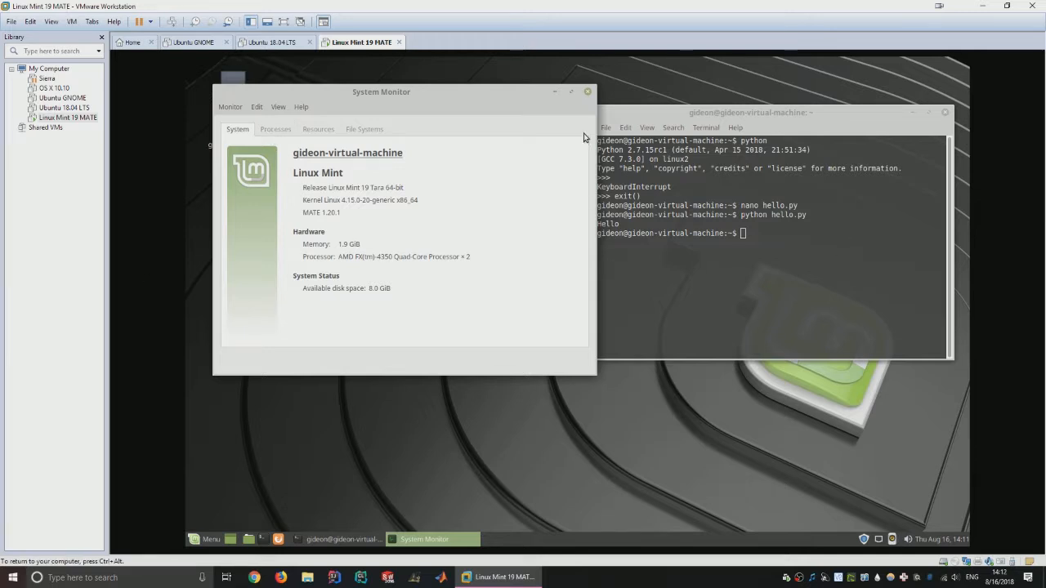
{"action": "left_click", "coordinate": [589, 92]}
Step: Reposition the terminal window and check the Sound & Video applications in the guest's menu
{"action": "left_click_drag", "start_coordinate": [651, 122], "coordinate": [509, 106]}
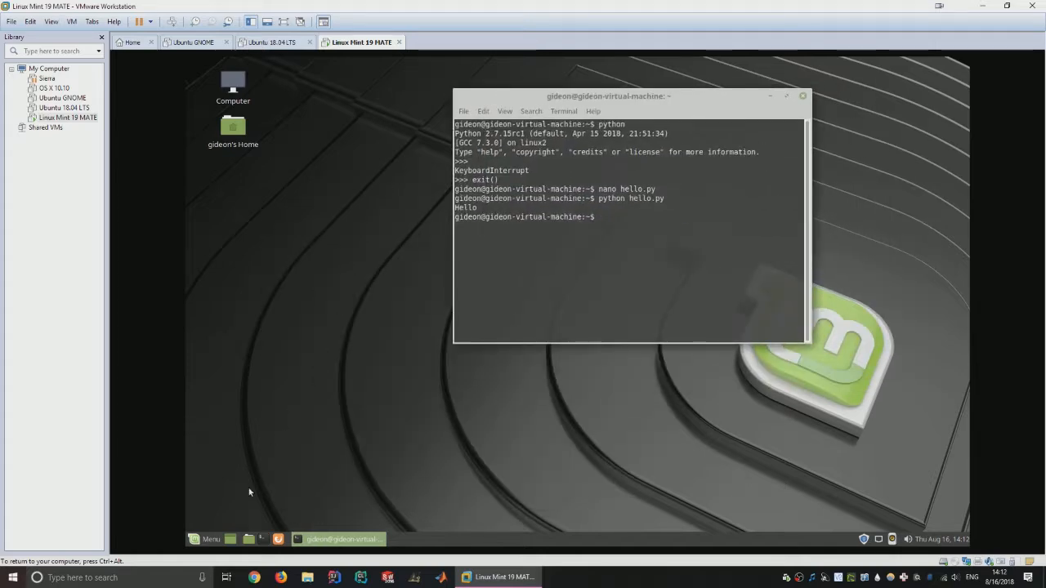
{"action": "left_click", "coordinate": [210, 540]}
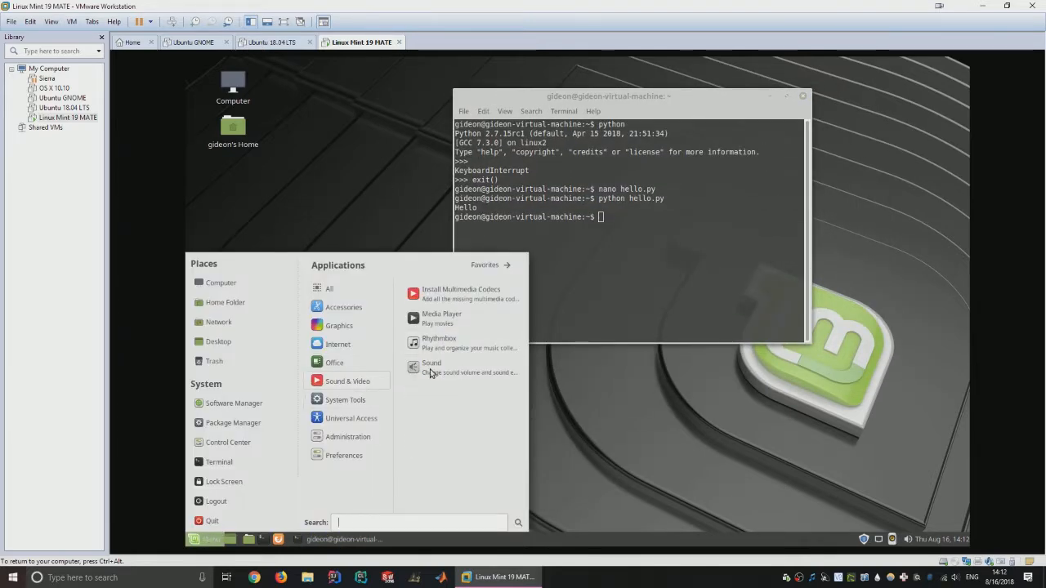
{"action": "left_click", "coordinate": [633, 451]}
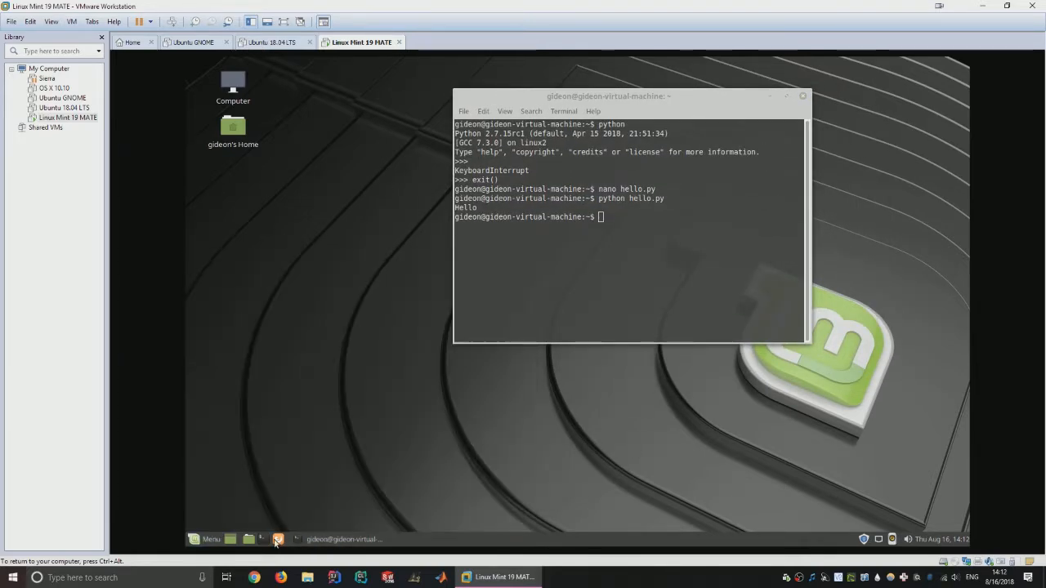
Step: Open the home folder, delete its vmware-tools-distrib directory with rm -rf in the terminal, and exit the terminal
{"action": "left_click", "coordinate": [314, 541]}
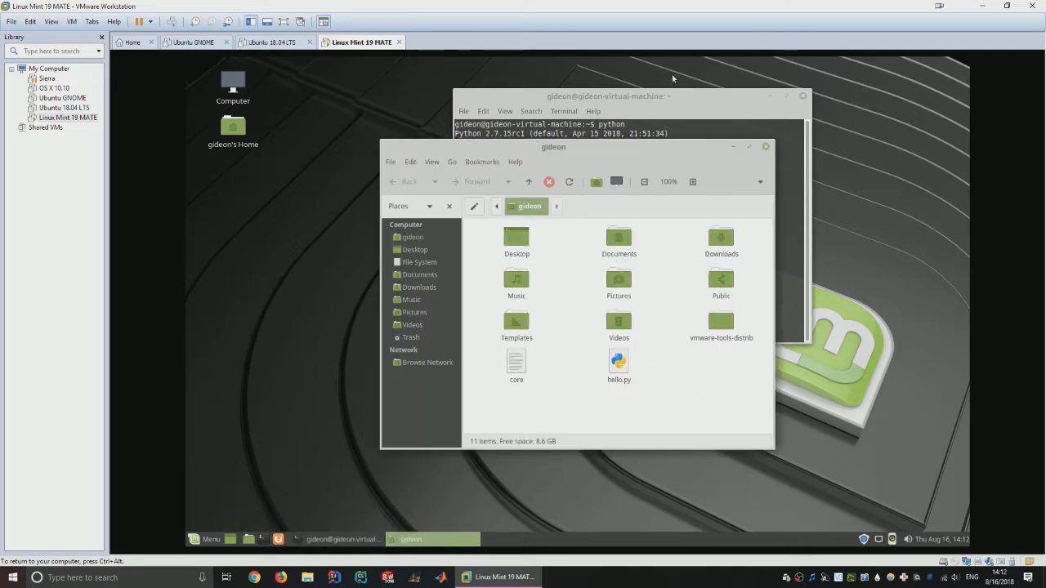
{"action": "left_click_drag", "start_coordinate": [579, 152], "coordinate": [490, 174]}
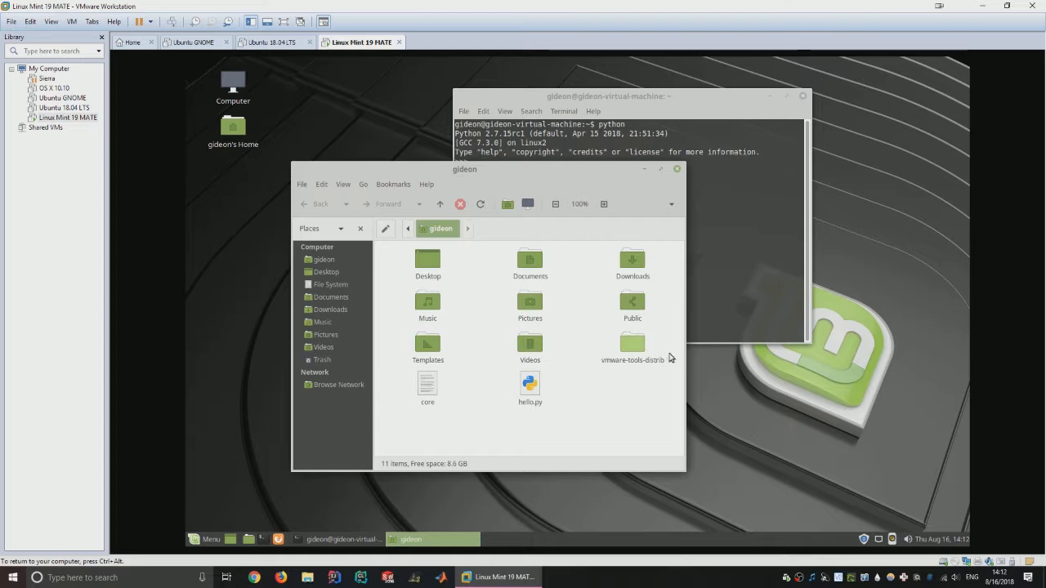
{"action": "left_click", "coordinate": [756, 282]}
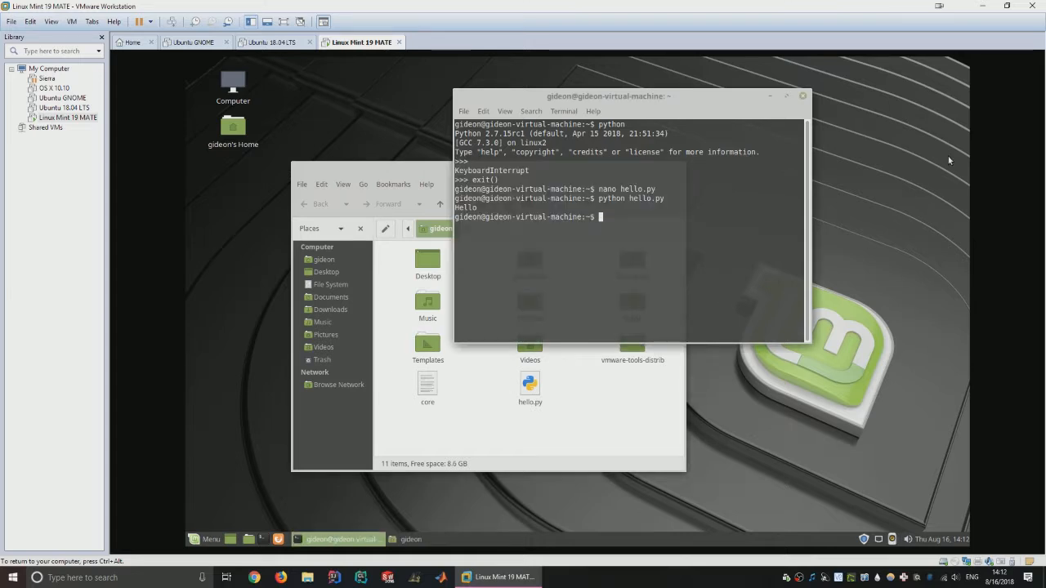
{"action": "type", "text": "rm -rf vm"}
{"action": "key", "text": "Tab"}
{"action": "key", "text": "Return"}
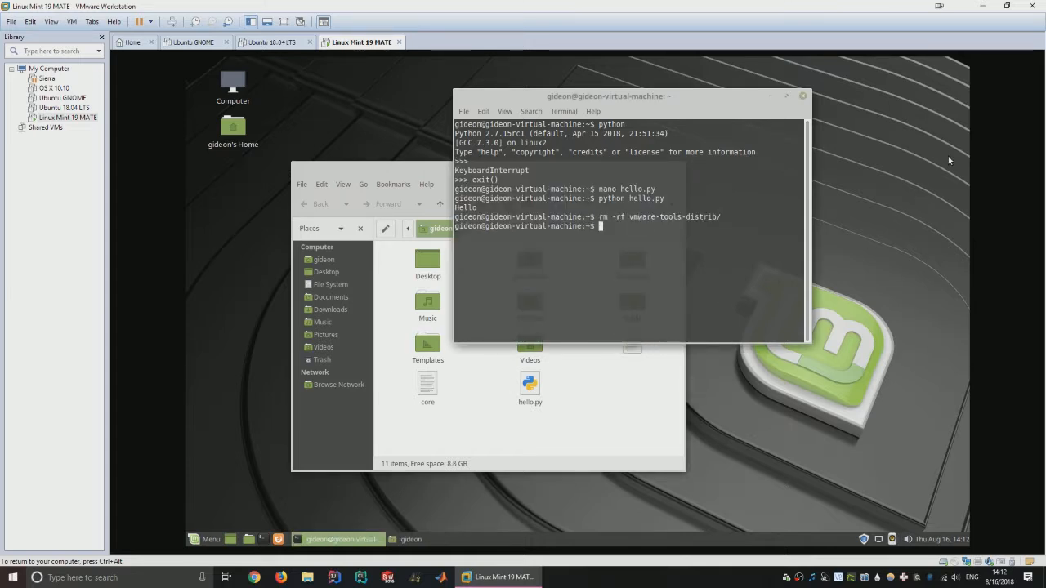
{"action": "key", "text": "ctrl+d"}
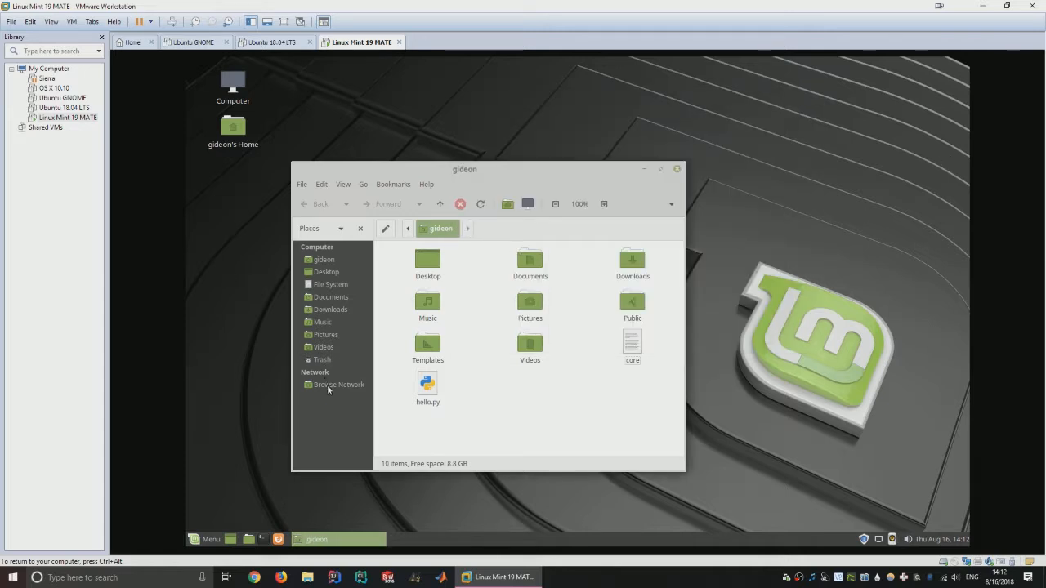
Step: Move the home folder window aside and open the Linux Mint 19 MATE virtual machine's hardware settings
{"action": "left_click_drag", "start_coordinate": [495, 184], "coordinate": [687, 147]}
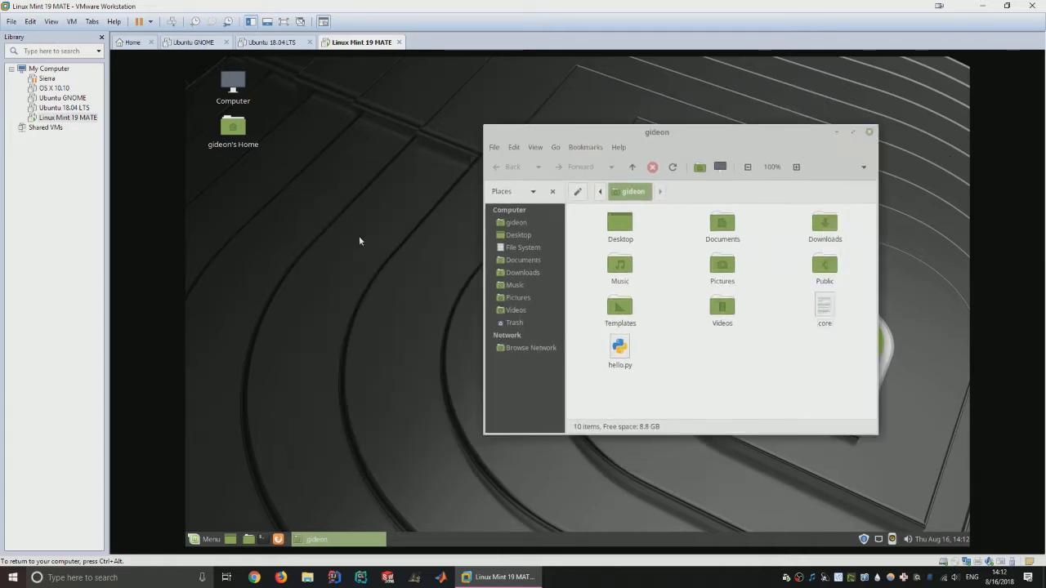
{"action": "left_click", "coordinate": [208, 541]}
{"action": "left_click", "coordinate": [209, 541]}
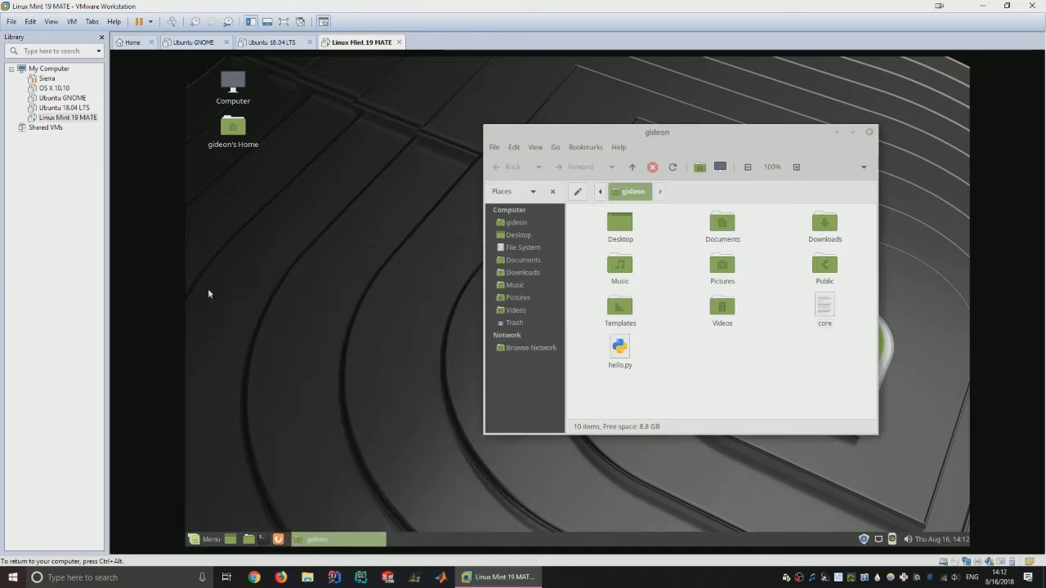
{"action": "left_click", "coordinate": [92, 21]}
{"action": "mouse_move", "coordinate": [72, 21]}
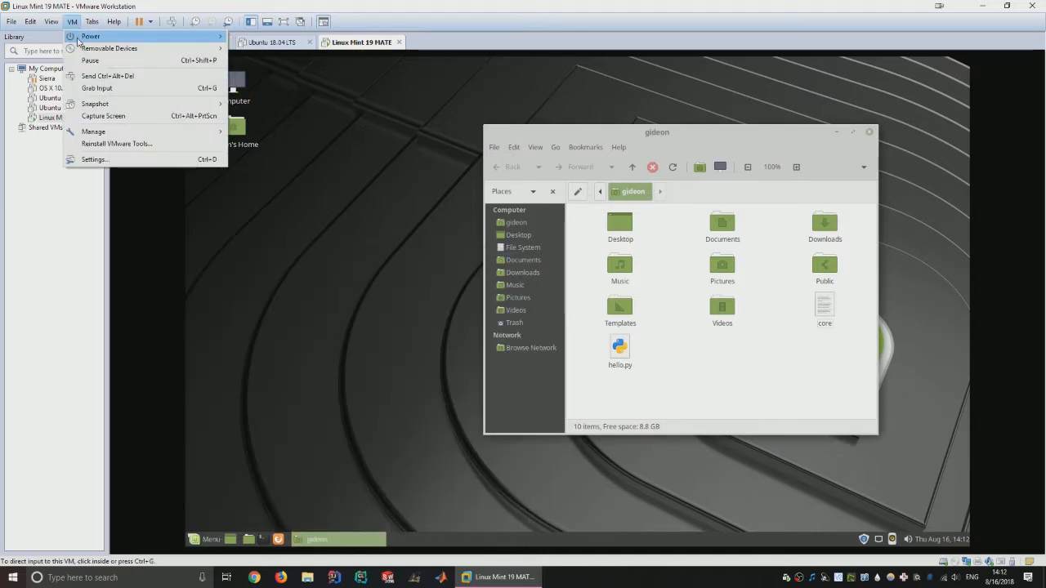
{"action": "mouse_move", "coordinate": [131, 133]}
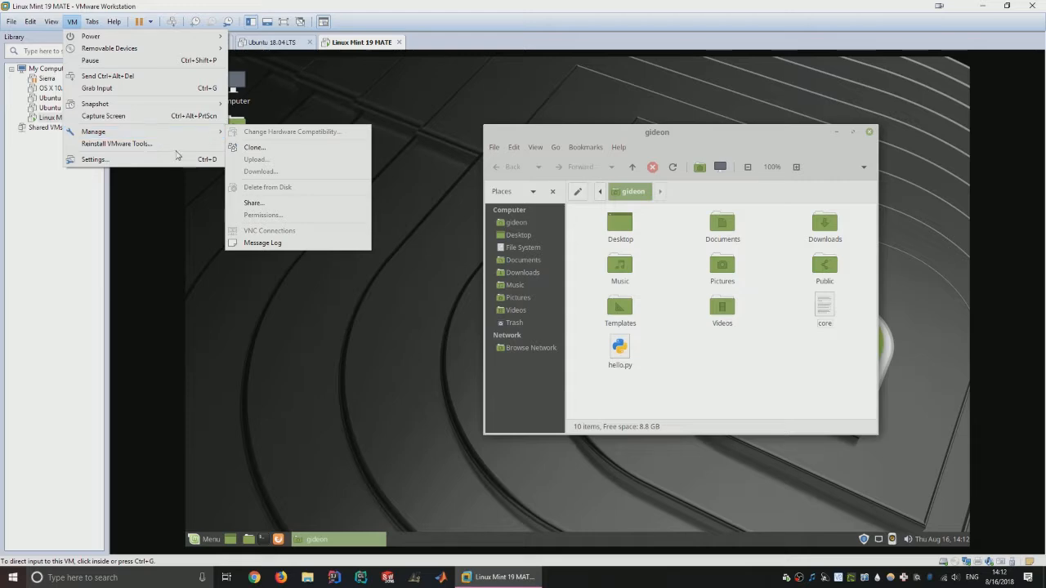
{"action": "left_click", "coordinate": [177, 157]}
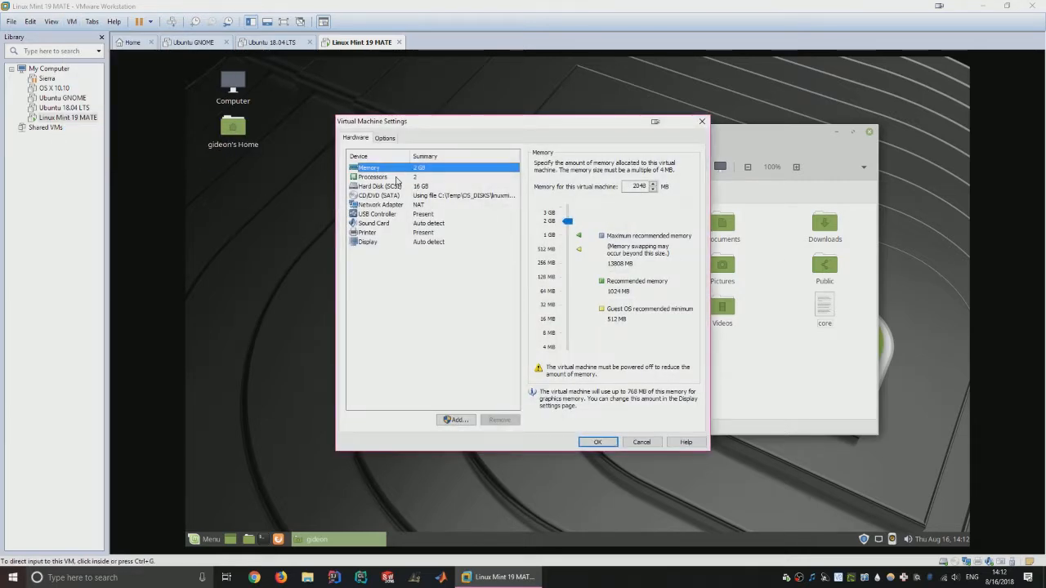
Step: Check the virtual machine's Shared Folders options and close its settings
{"action": "left_click", "coordinate": [385, 138]}
{"action": "left_click", "coordinate": [372, 187]}
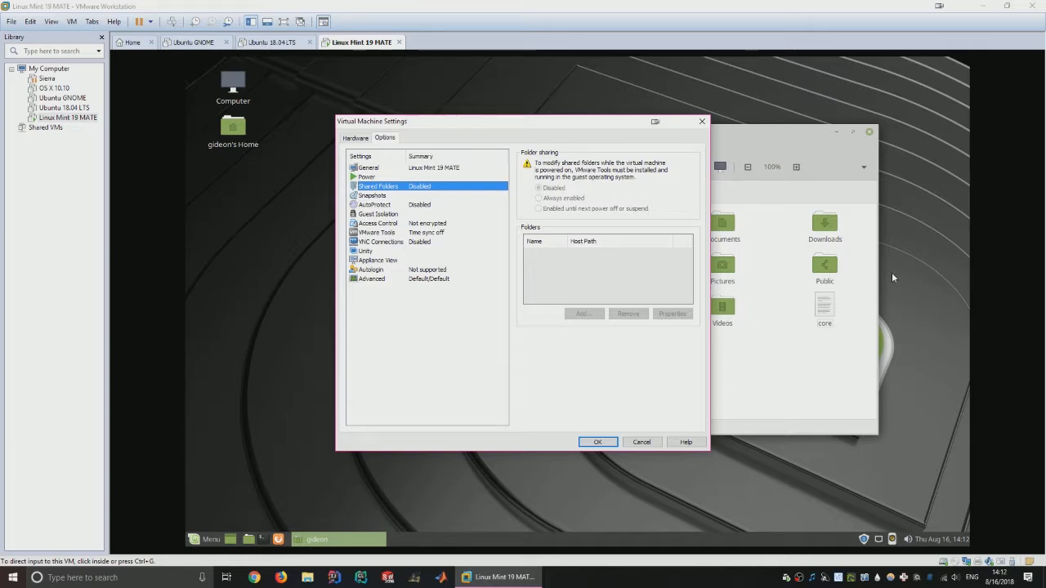
{"action": "left_click", "coordinate": [612, 445]}
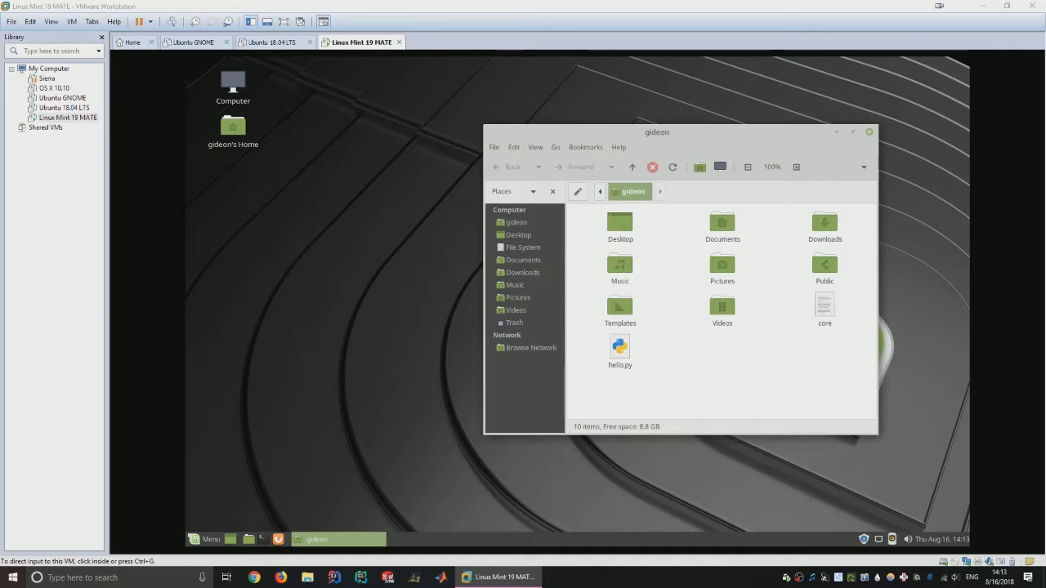
Step: Reposition the home folder window on the guest desktop and open a new terminal
{"action": "left_click_drag", "start_coordinate": [668, 136], "coordinate": [536, 147]}
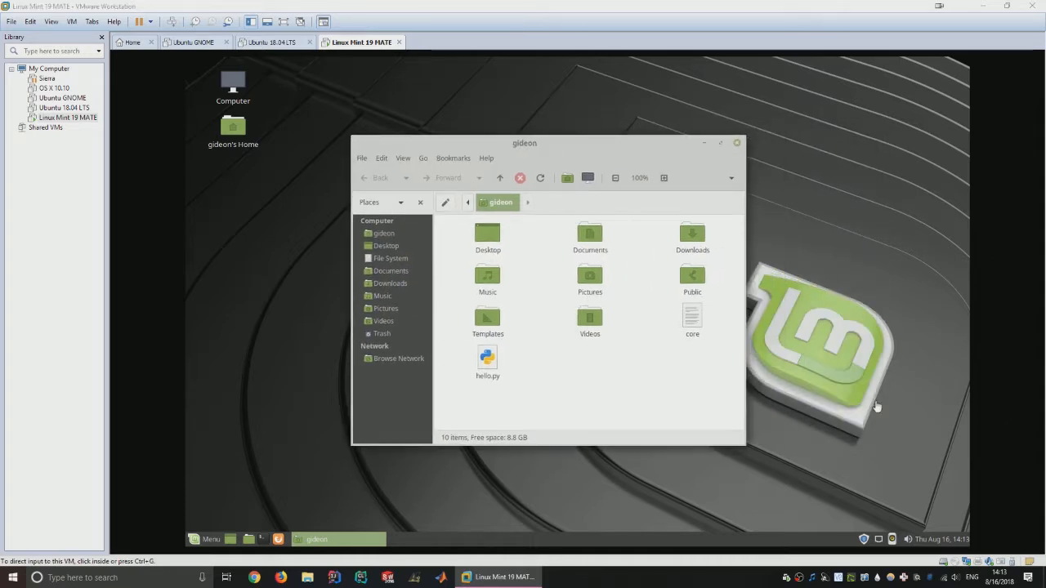
{"action": "left_click", "coordinate": [623, 143]}
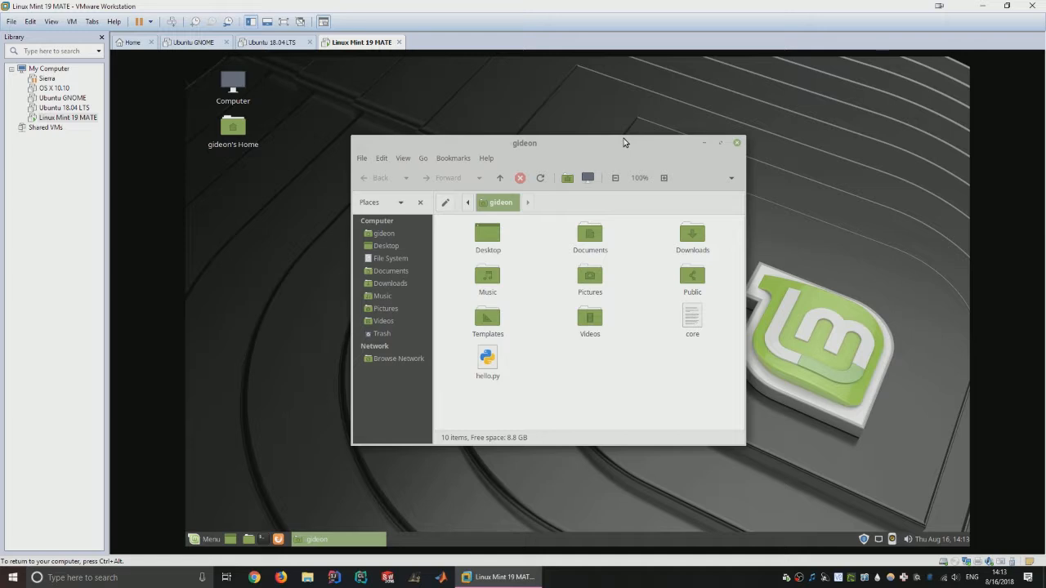
{"action": "key", "text": "ctrl+alt+t"}
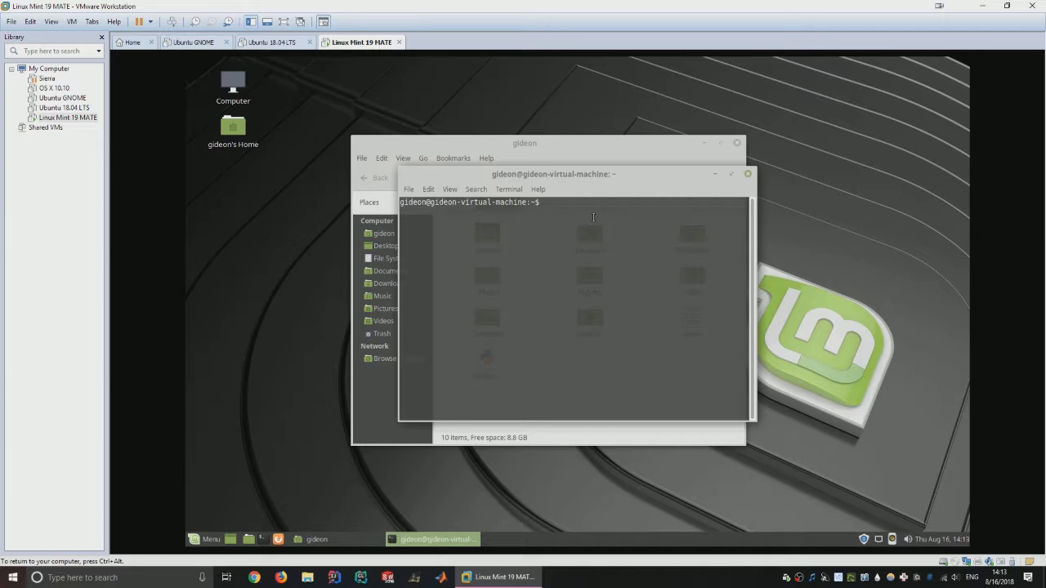
Step: Start the VMware Tools reinstallation for the virtual machine so its installer disc mounts in the guest
{"action": "key", "text": "ctrl+alt"}
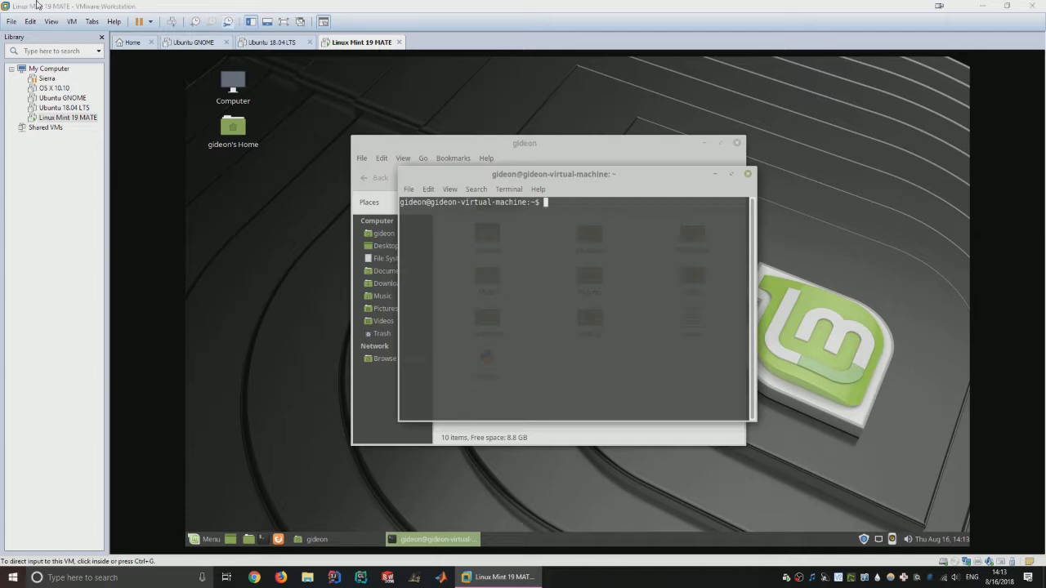
{"action": "left_click", "coordinate": [72, 22]}
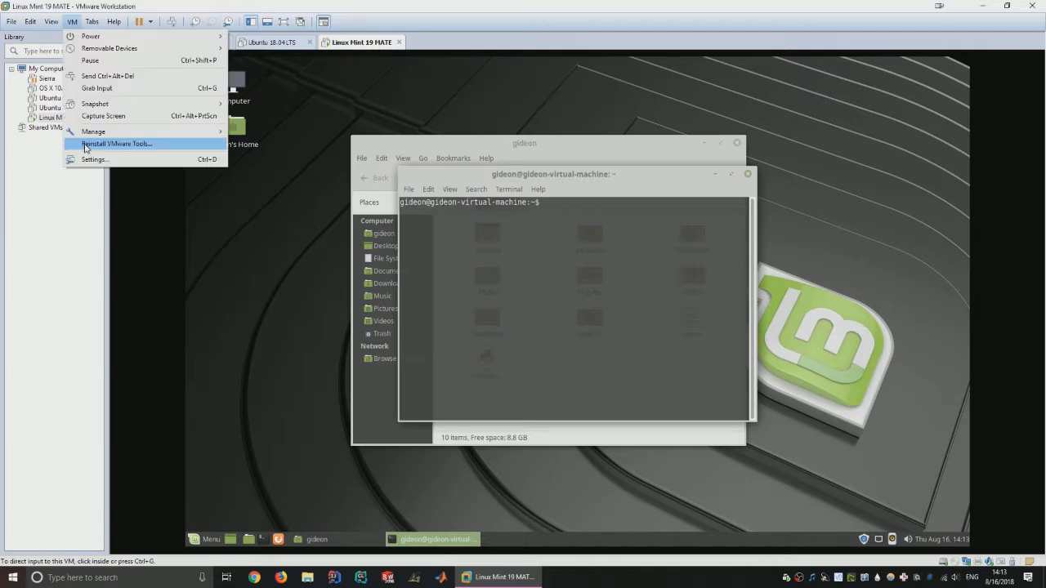
{"action": "left_click", "coordinate": [85, 144]}
{"action": "left_click", "coordinate": [537, 269]}
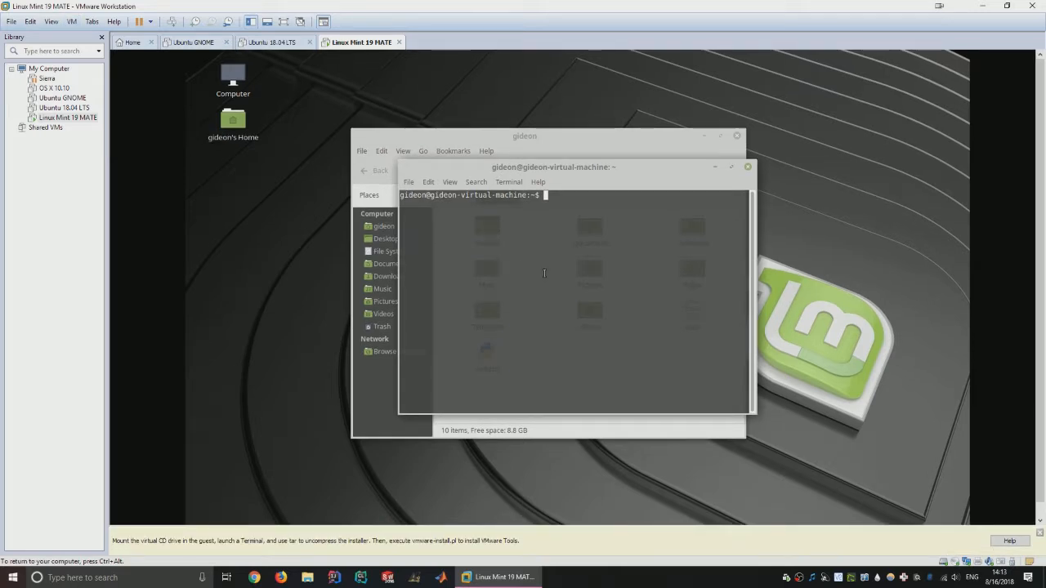
{"action": "key", "text": "ctrl+alt"}
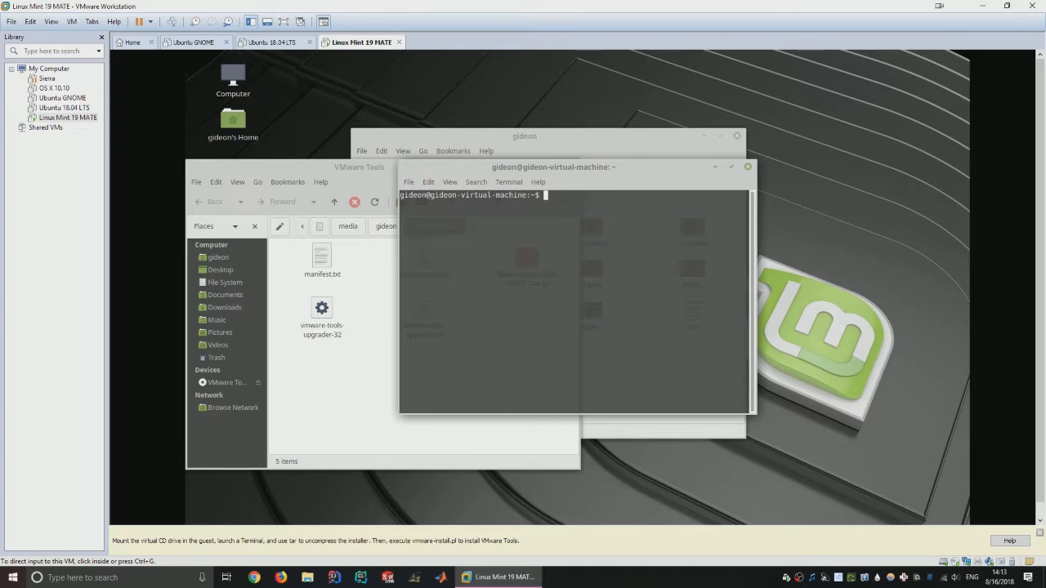
{"action": "left_click", "coordinate": [728, 318]}
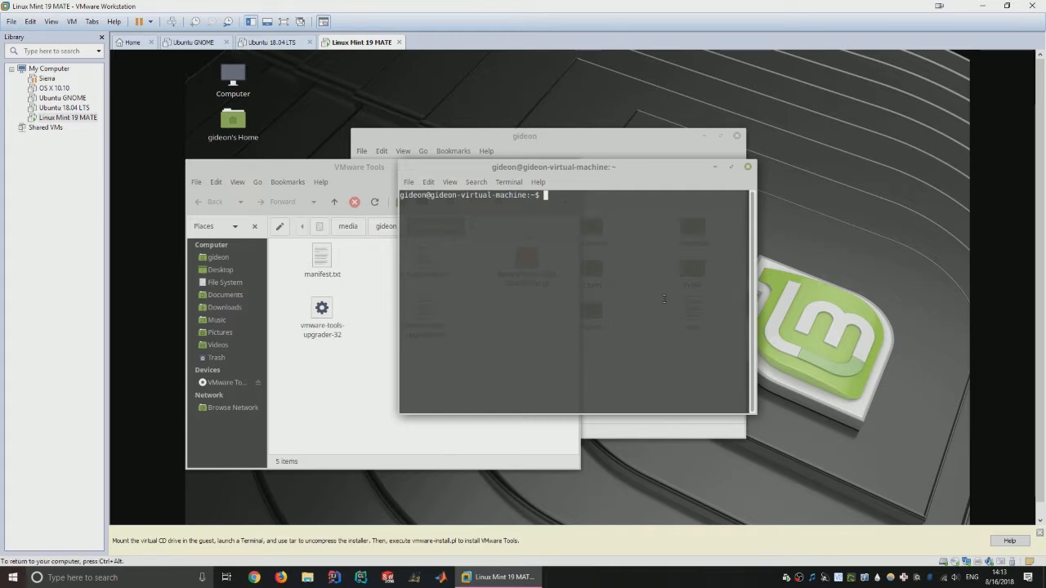
{"action": "key", "text": "ctrl+alt"}
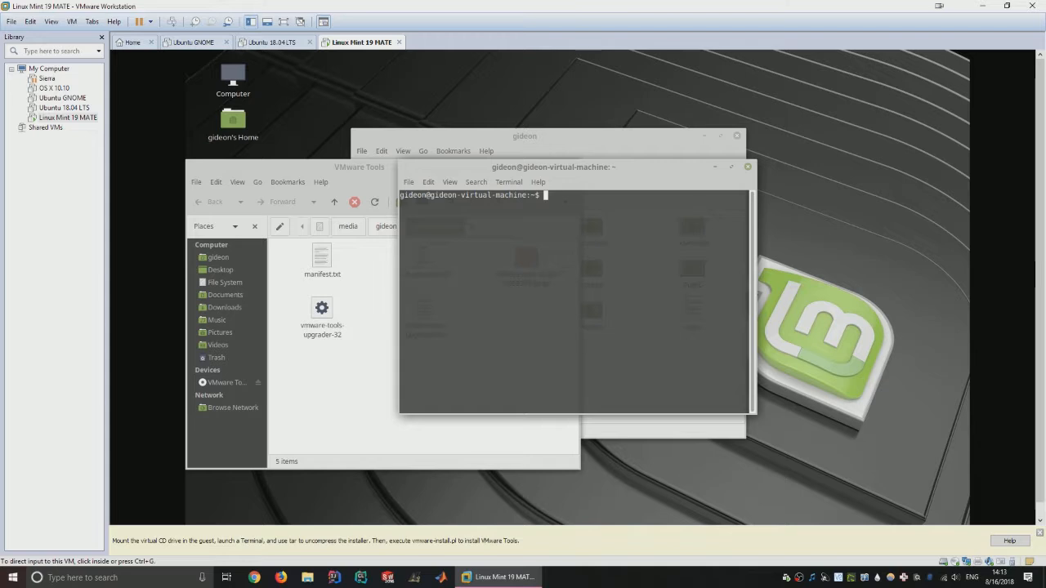
Step: Extract VMwareTools-10.0.6-3595377.tar.gz from the VMware Tools disc into the home folder with tar -zxvf
{"action": "left_click", "coordinate": [628, 342]}
{"action": "type", "text": "tar -zx"}
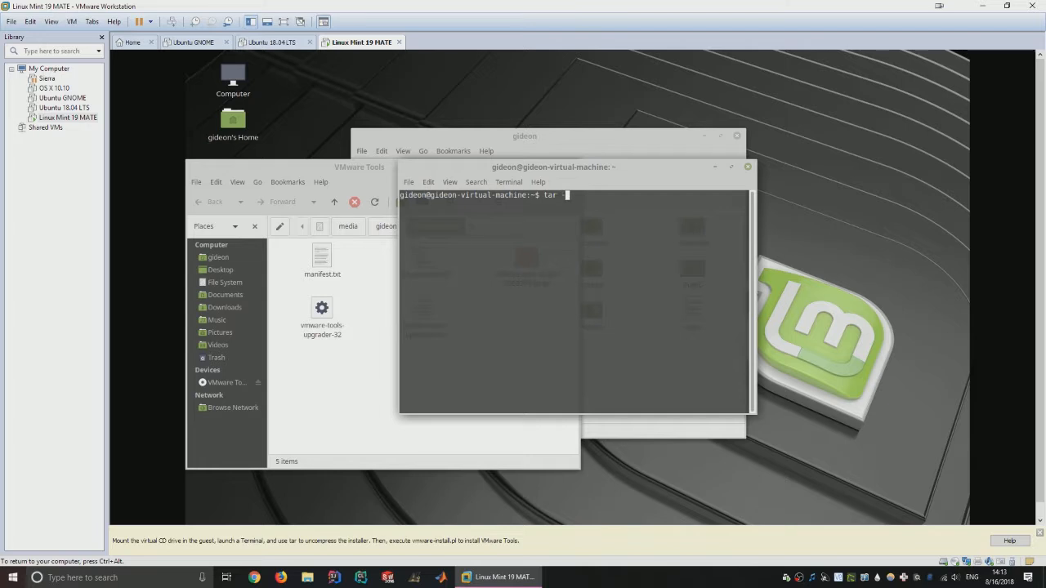
{"action": "type", "text": "vf"}
{"action": "key", "text": "ctrl+alt"}
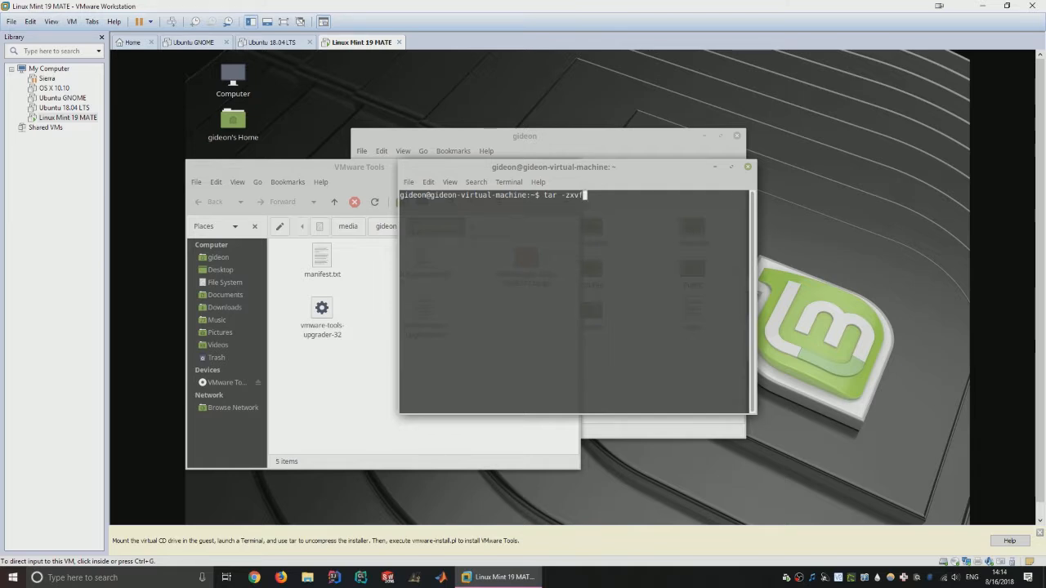
{"action": "left_click", "coordinate": [521, 147]}
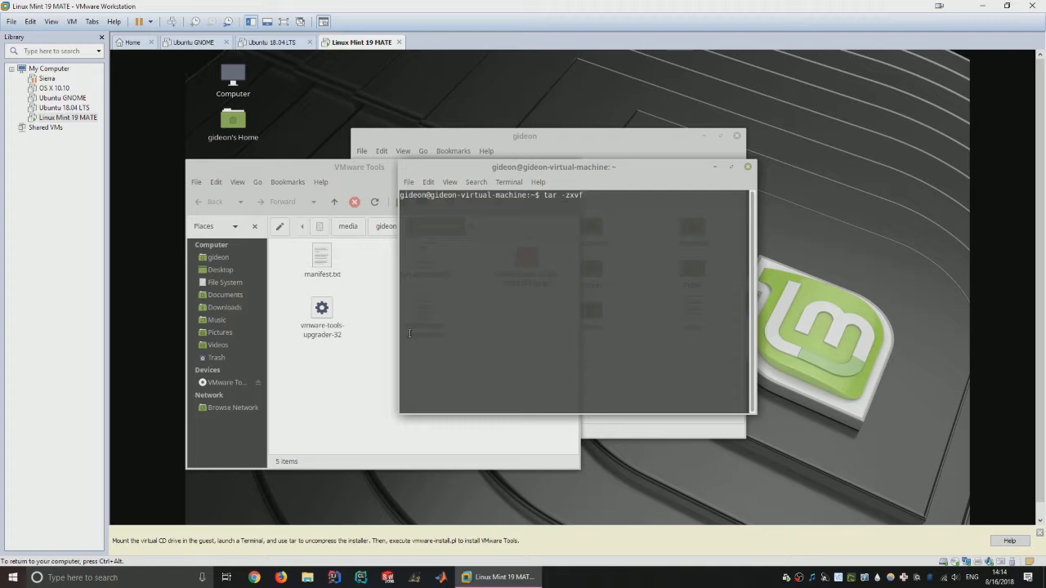
{"action": "left_click", "coordinate": [352, 387]}
{"action": "left_click", "coordinate": [690, 317]}
{"action": "left_click", "coordinate": [362, 392]}
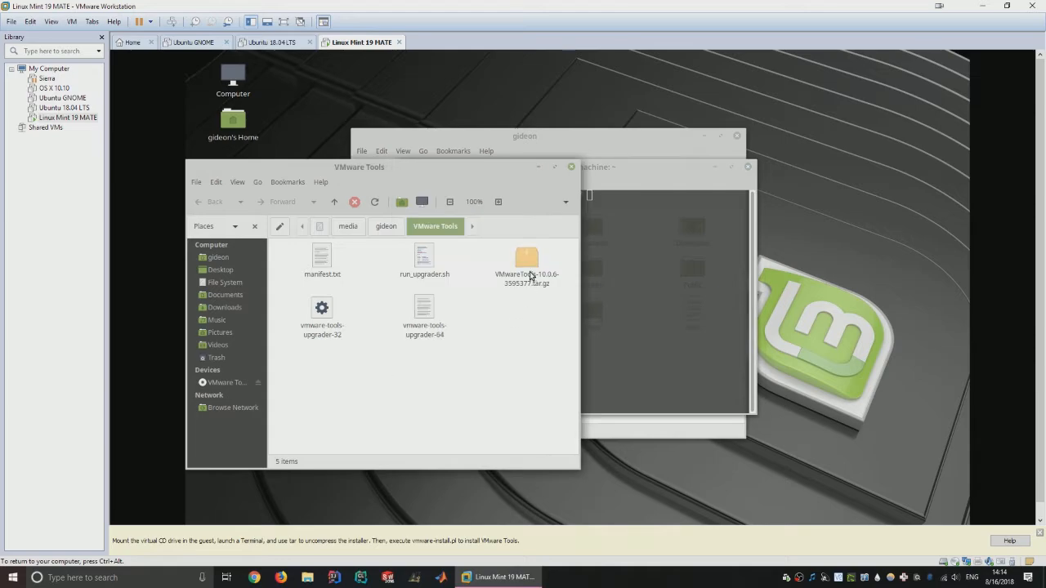
{"action": "left_click_drag", "start_coordinate": [525, 262], "coordinate": [659, 268]}
{"action": "left_click", "coordinate": [653, 283]}
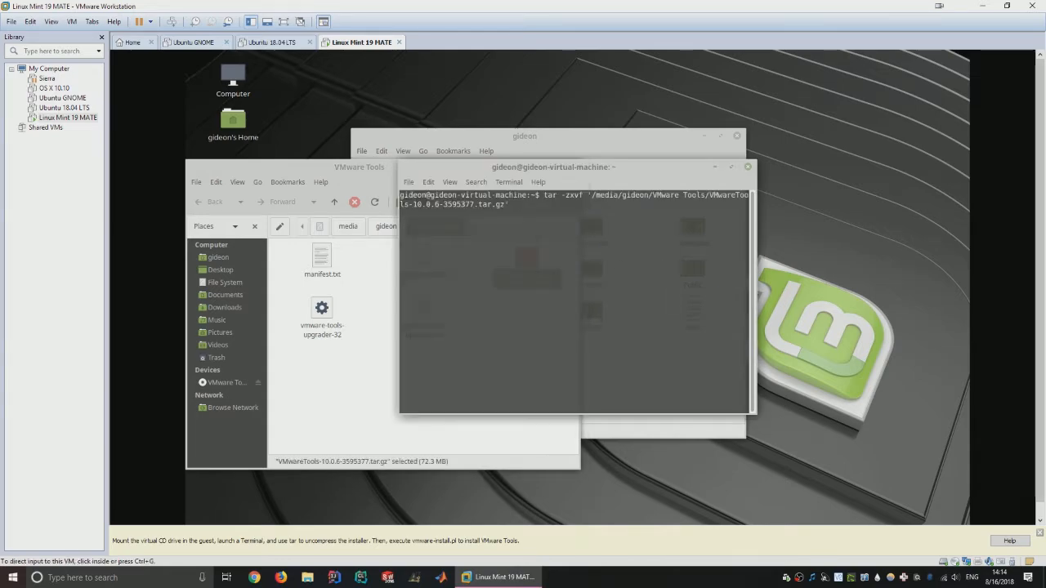
{"action": "key", "text": "Return"}
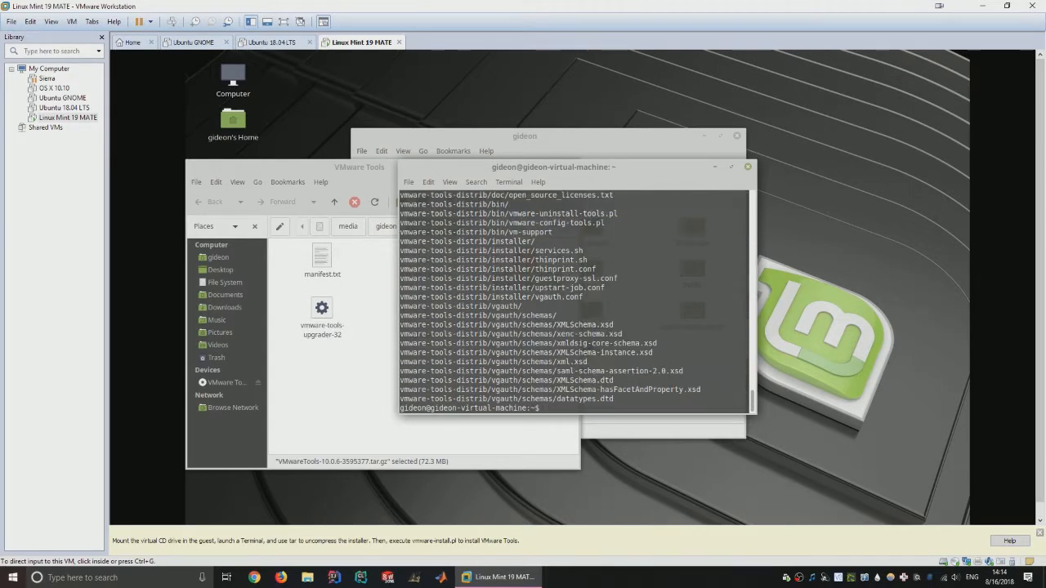
Step: Look over the extraction output and change into the vmware-tools-distrib directory
{"action": "left_click", "coordinate": [563, 357]}
{"action": "scroll", "coordinate": [564, 357], "scroll_direction": "up", "scroll_amount": 1}
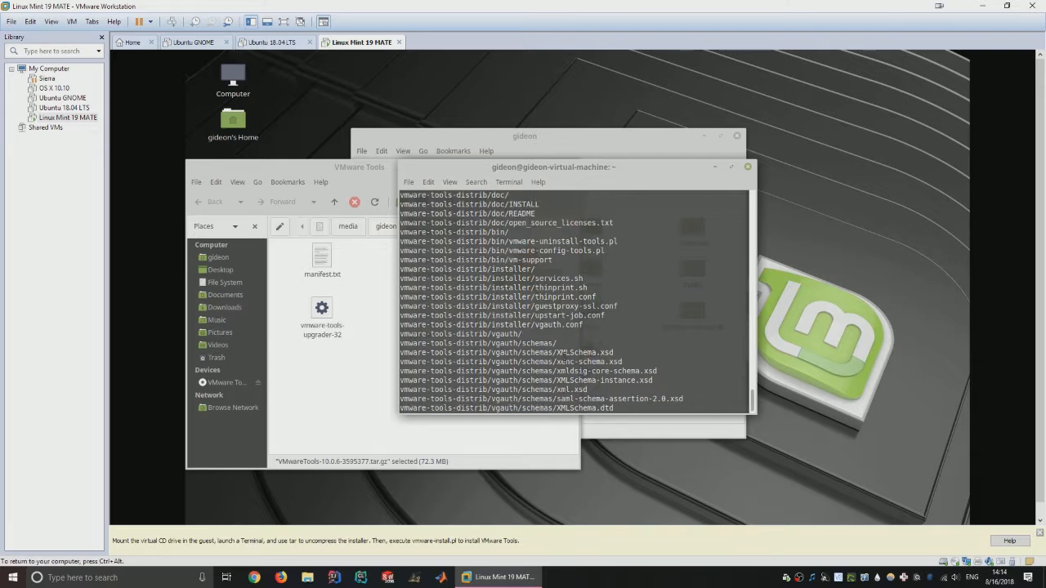
{"action": "scroll", "coordinate": [612, 361], "scroll_direction": "down", "scroll_amount": 1}
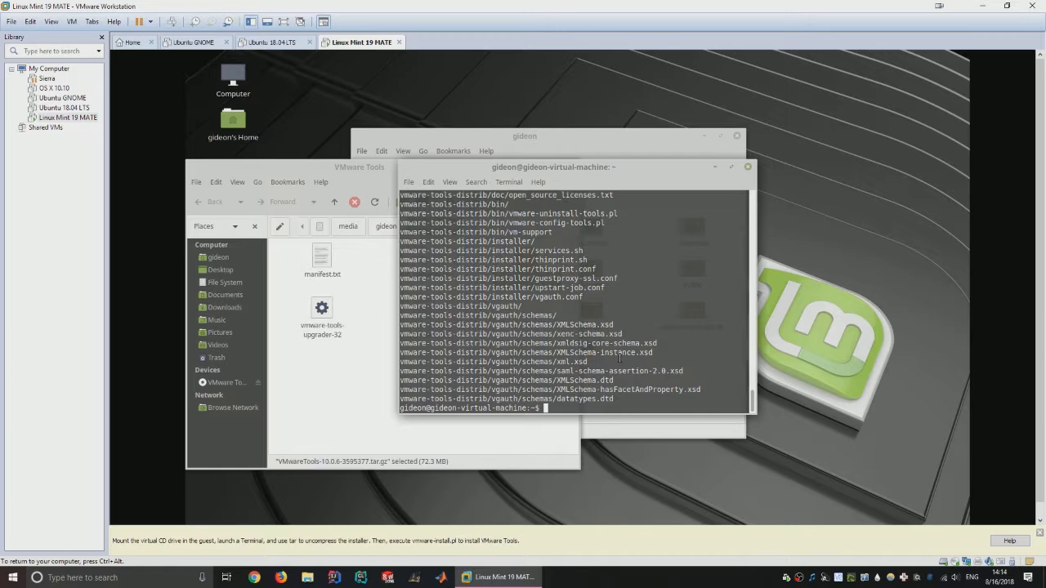
{"action": "type", "text": "cd vmware-tools-distrib/"}
{"action": "key", "text": "Return"}
Step: Run vmware-install.pl with sudo, enter the account password, and agree to uninstall the existing VMware Tools version
{"action": "type", "text": "./"}
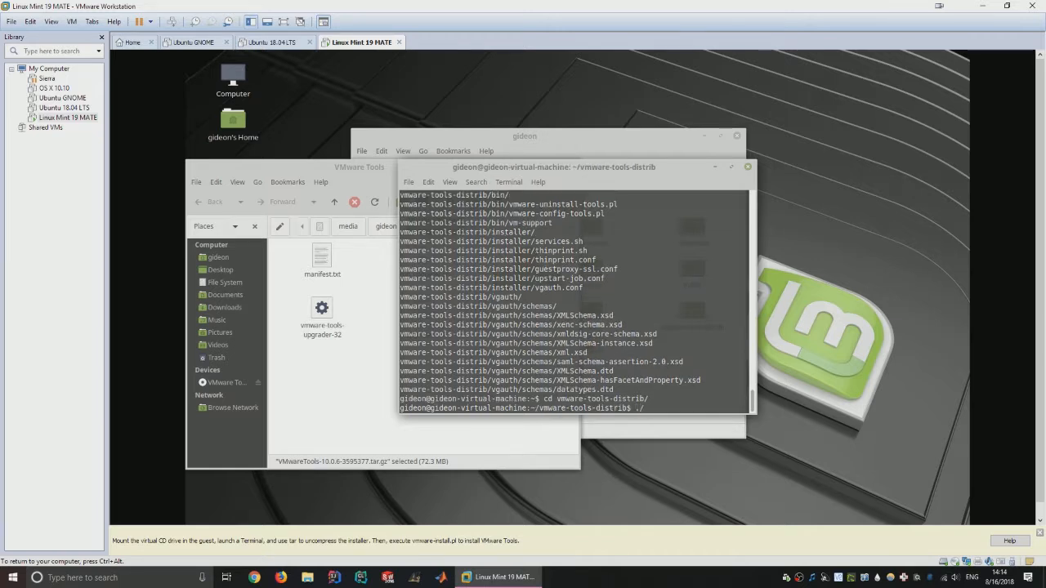
{"action": "key", "text": "BackSpace"}
{"action": "key", "text": "BackSpace"}
{"action": "type", "text": "sudo ./vmware-install.pl"}
{"action": "key", "text": "Return"}
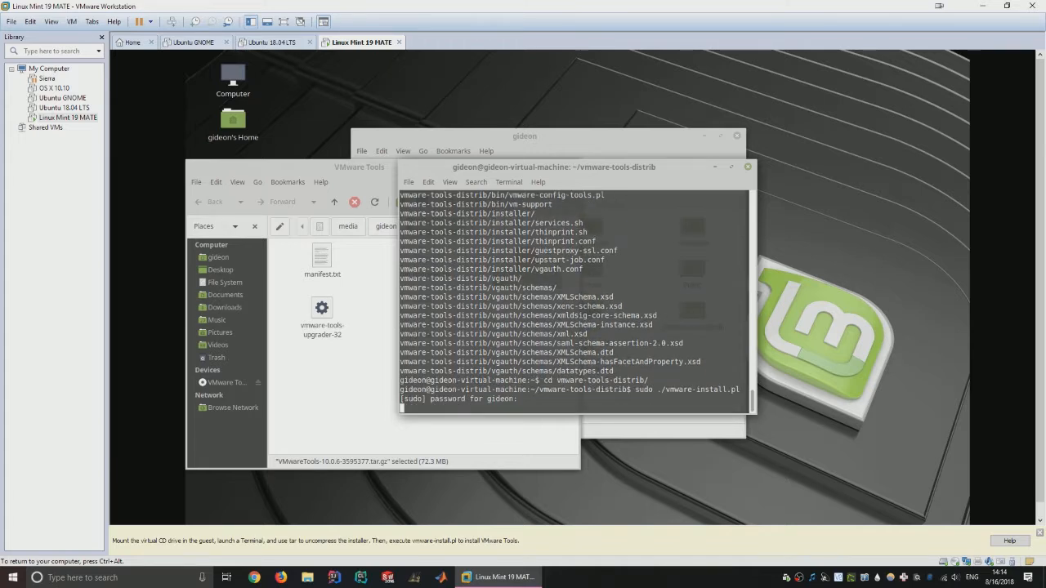
{"action": "key", "text": "Return"}
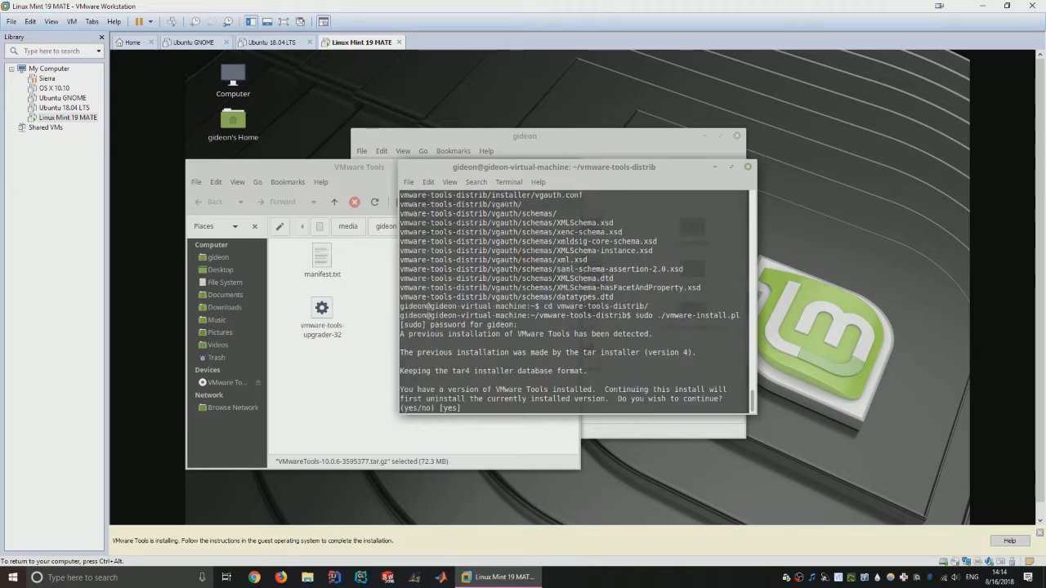
{"action": "key", "text": "Return"}
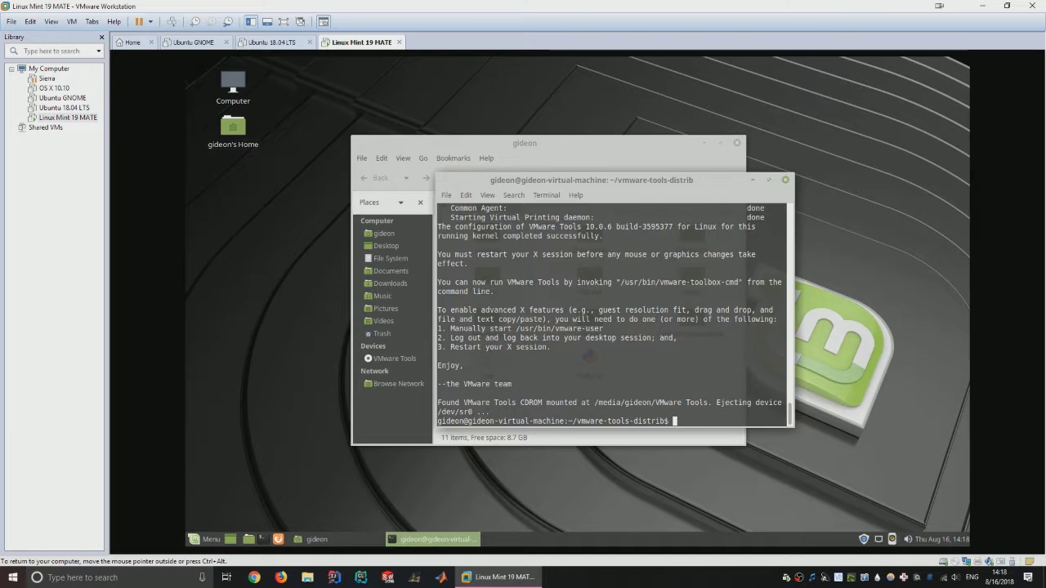
Step: Try to launch vmware-toolbox from the terminal, first with sudo in the background and again without sudo
{"action": "type", "text": "sudo vmware-toolbox &"}
{"action": "key", "text": "Return"}
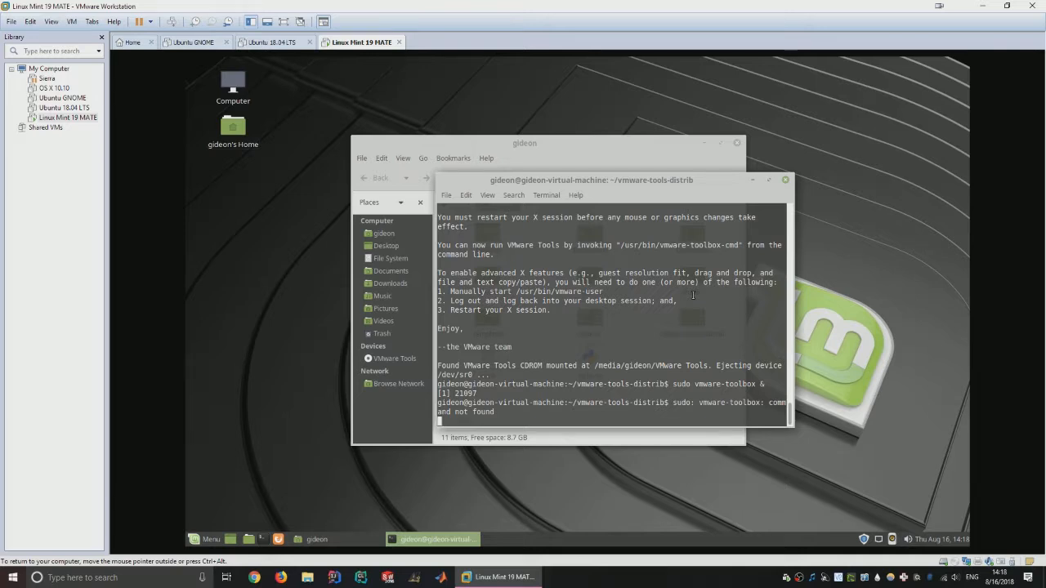
{"action": "key", "text": "ctrl+c"}
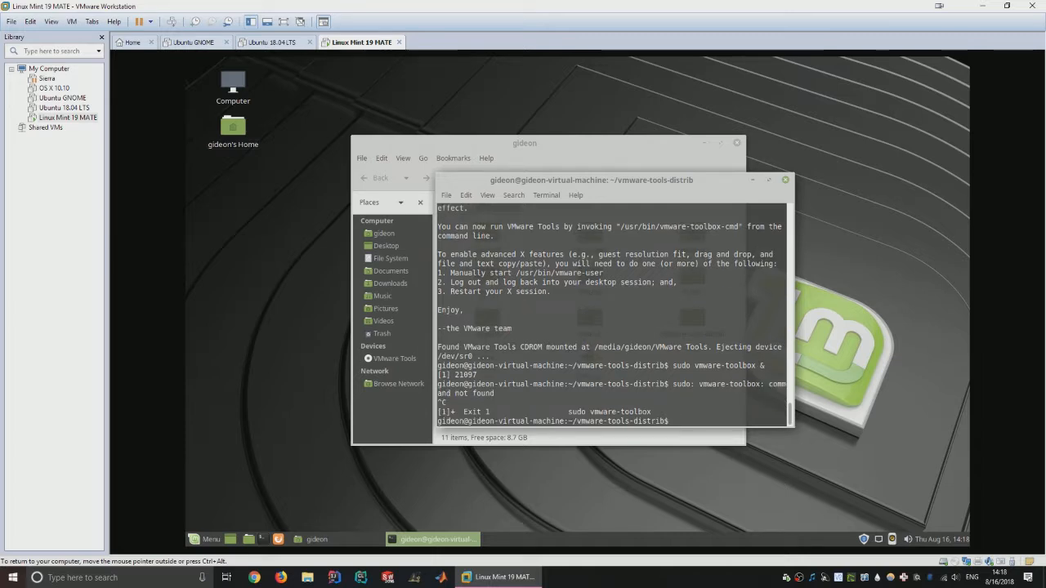
{"action": "type", "text": "vm"}
{"action": "type", "text": "ware-toolbox"}
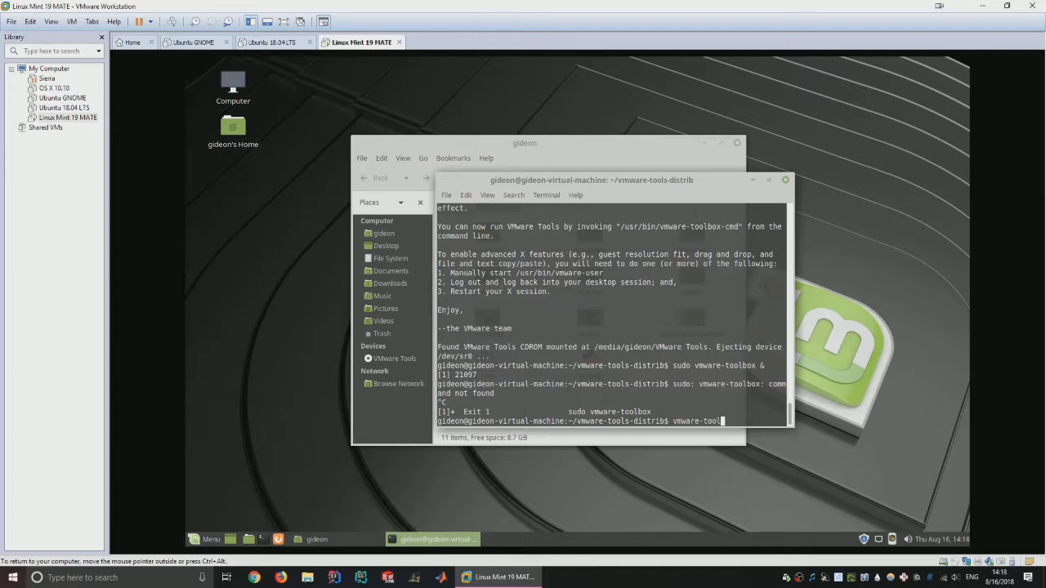
{"action": "key", "text": "Return"}
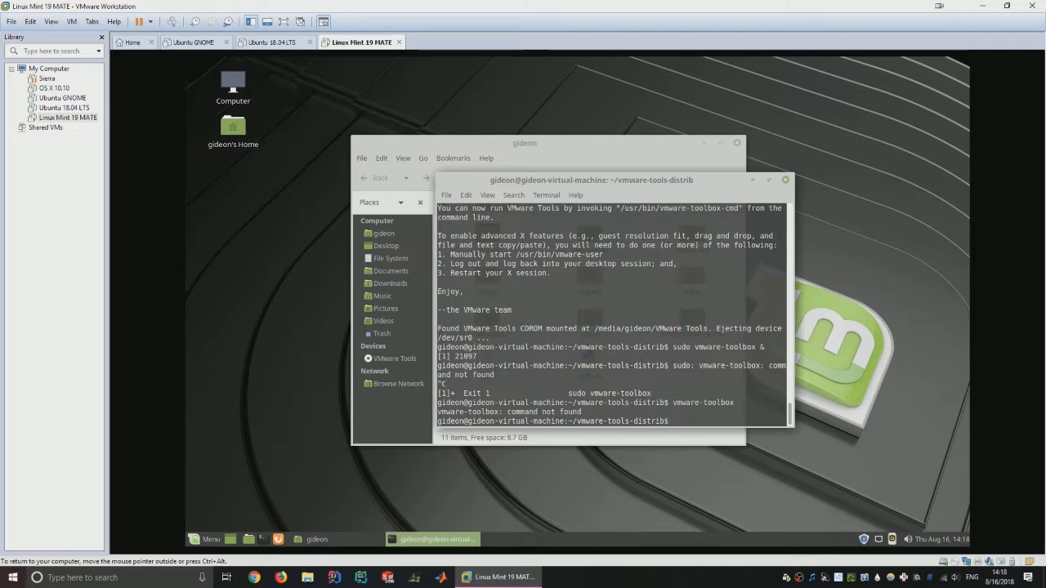
Step: Start the VMware user process with the vmware-user command and check the virtual machine's available commands
{"action": "type", "text": "vmware-user"}
{"action": "key", "text": "Return"}
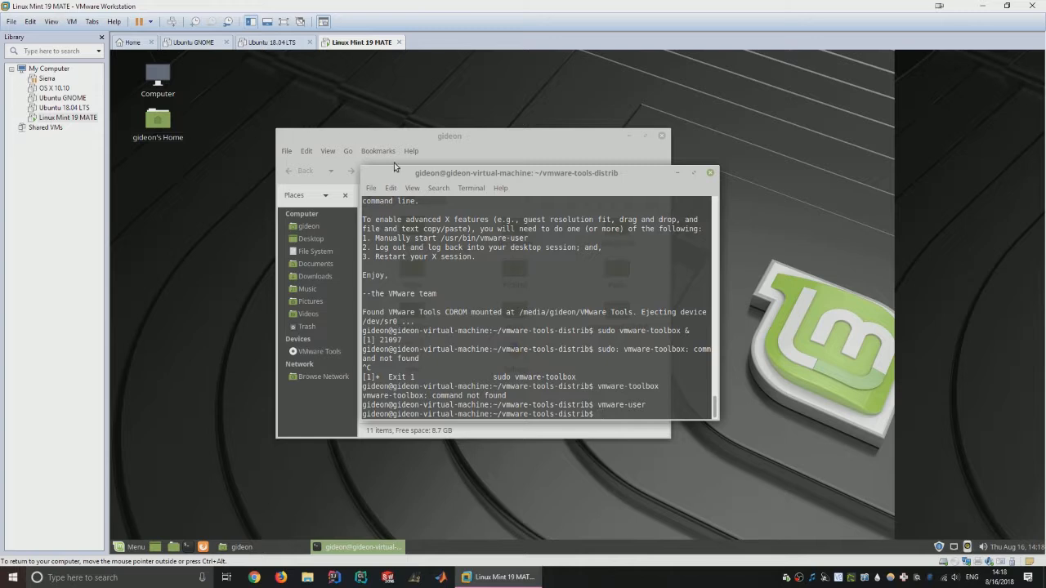
{"action": "left_click", "coordinate": [73, 22]}
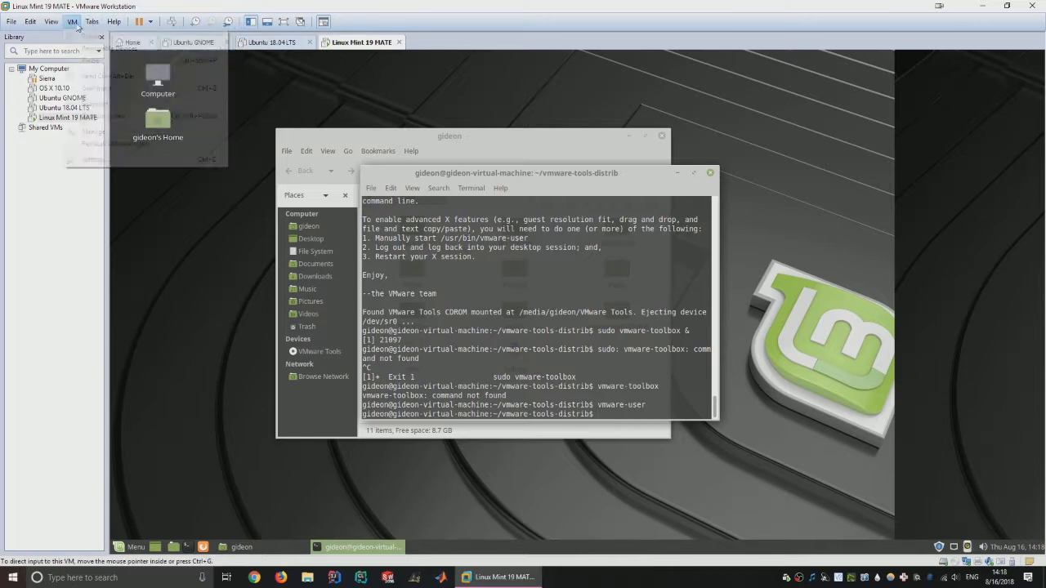
{"action": "left_click", "coordinate": [428, 90]}
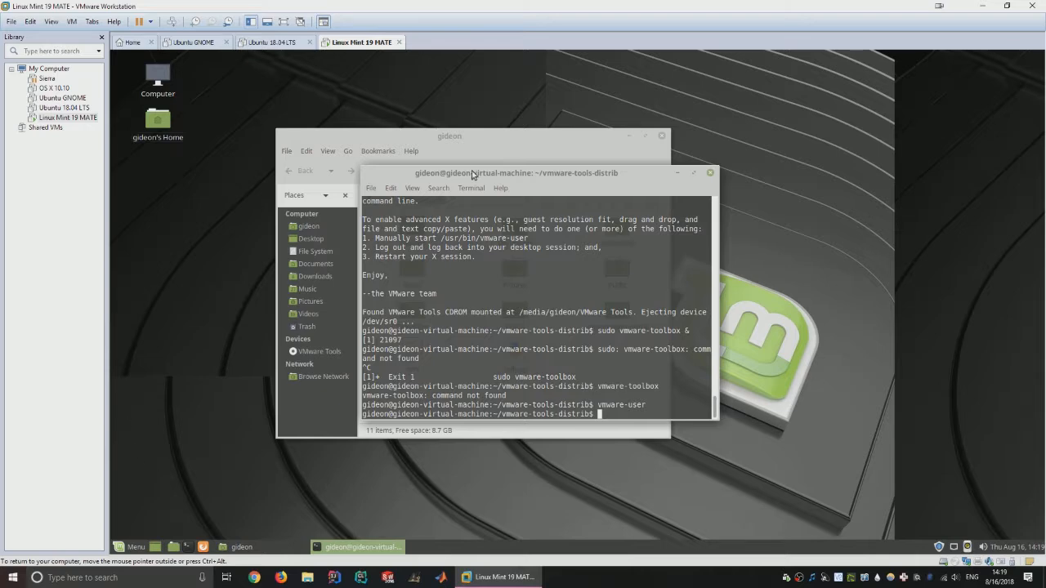
Step: Move the open windows out of the way and change the desktop background to the green Linux Mint logo wallpaper
{"action": "left_click_drag", "start_coordinate": [479, 171], "coordinate": [628, 273]}
{"action": "left_click", "coordinate": [629, 136]}
{"action": "right_click", "coordinate": [443, 218]}
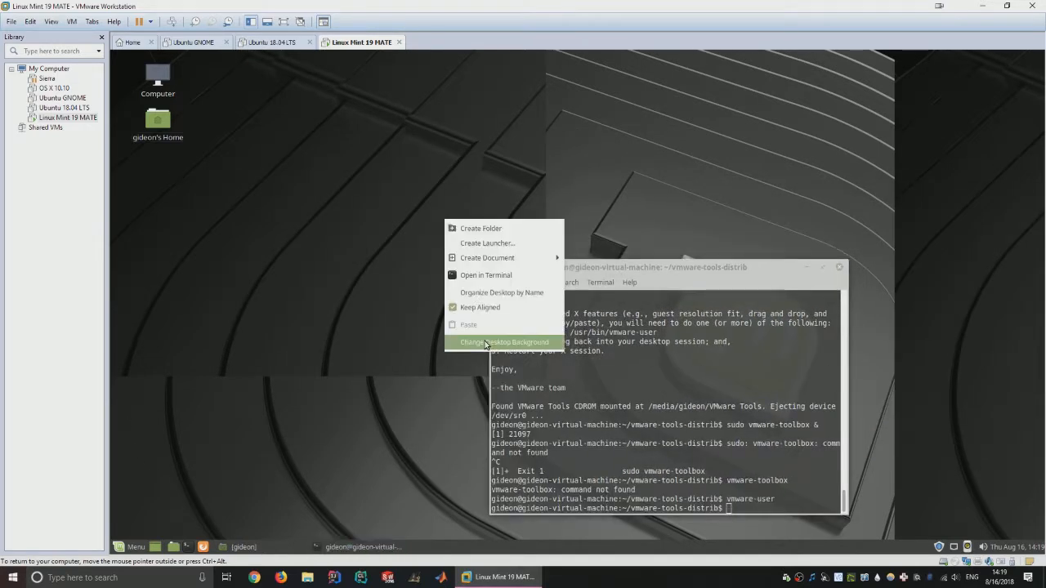
{"action": "left_click", "coordinate": [485, 343]}
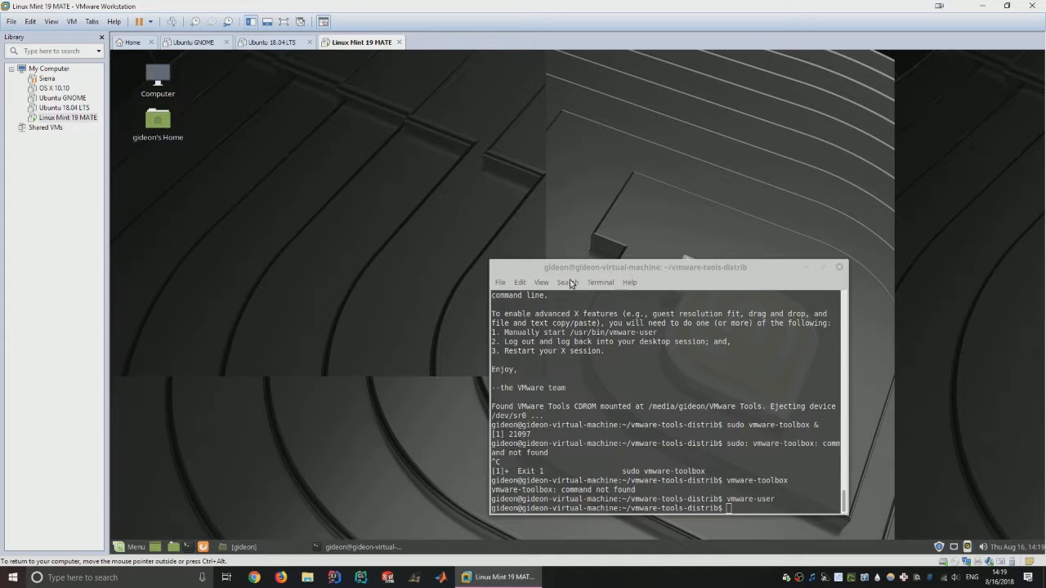
{"action": "left_click_drag", "start_coordinate": [581, 263], "coordinate": [273, 252]}
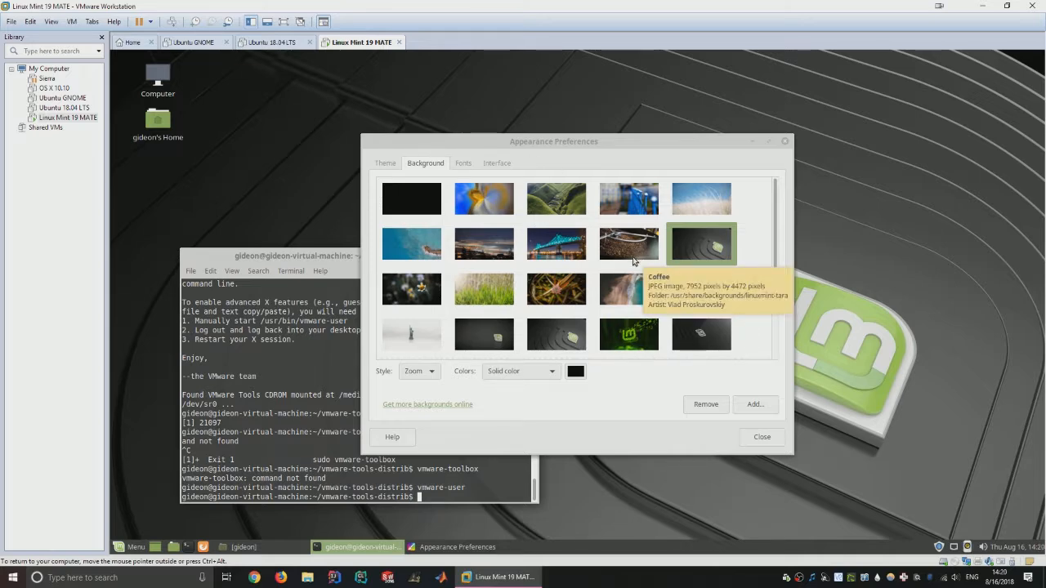
{"action": "scroll", "coordinate": [582, 316], "scroll_direction": "down", "scroll_amount": 1}
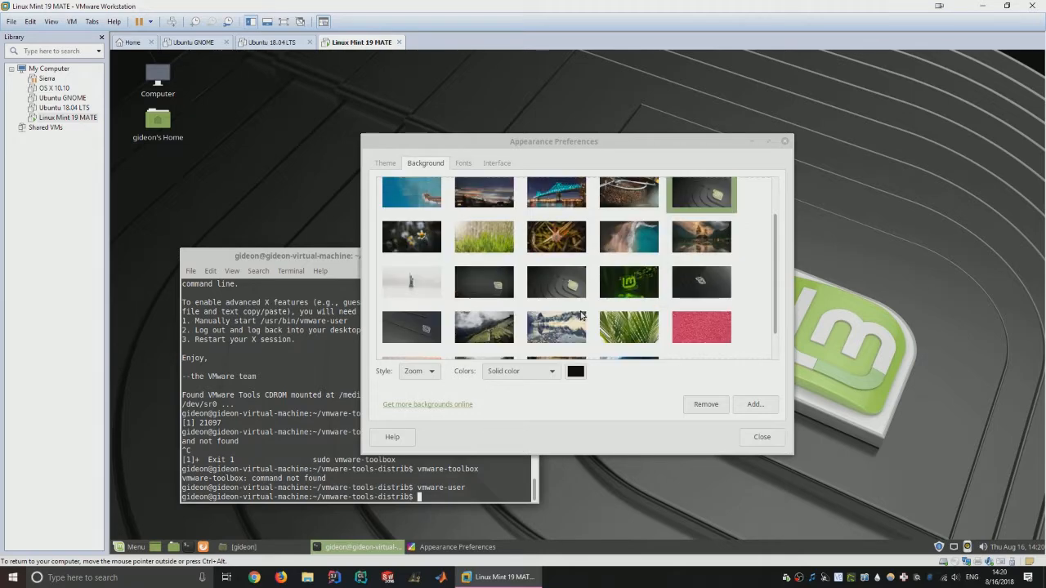
{"action": "left_click", "coordinate": [626, 293]}
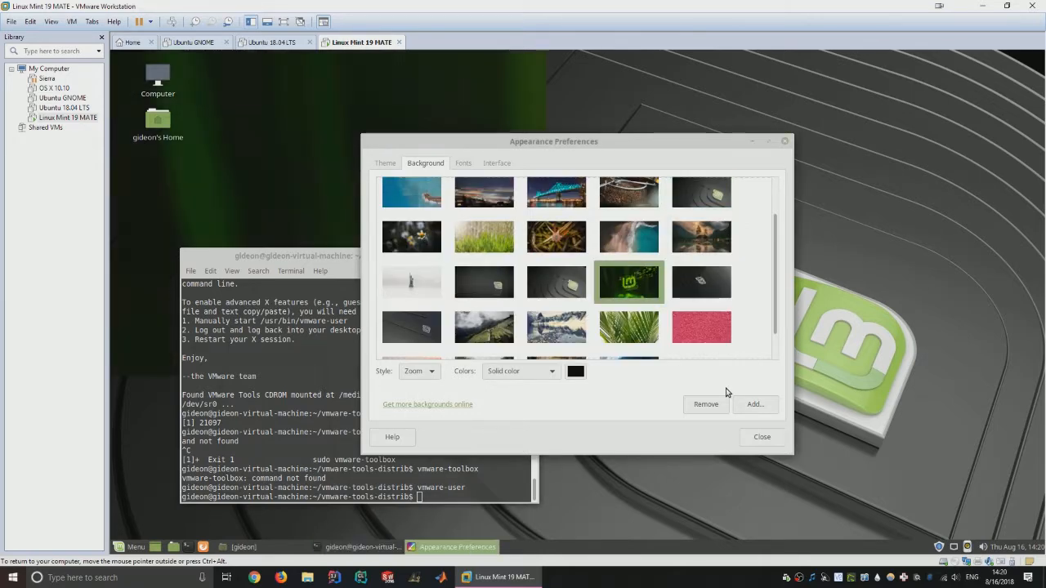
Step: Close the Appearance Preferences, terminal and home folder windows to clear the desktop
{"action": "mouse_move", "coordinate": [695, 147]}
{"action": "left_mouse_down"}
{"action": "mouse_move", "coordinate": [326, 335]}
{"action": "mouse_move", "coordinate": [686, 154]}
{"action": "left_mouse_up"}
{"action": "left_click", "coordinate": [783, 149]}
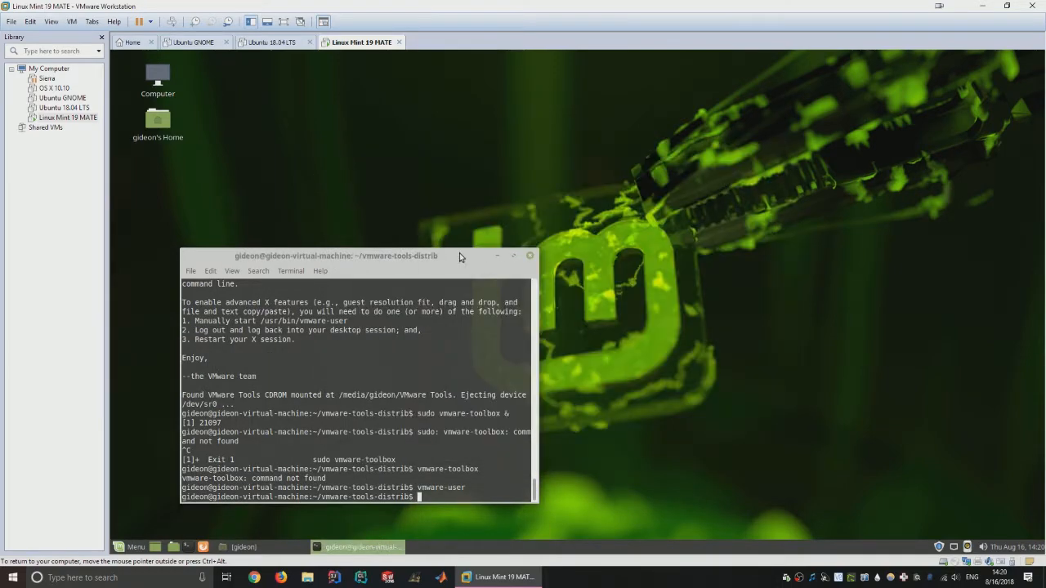
{"action": "left_click_drag", "start_coordinate": [459, 252], "coordinate": [1042, 241]}
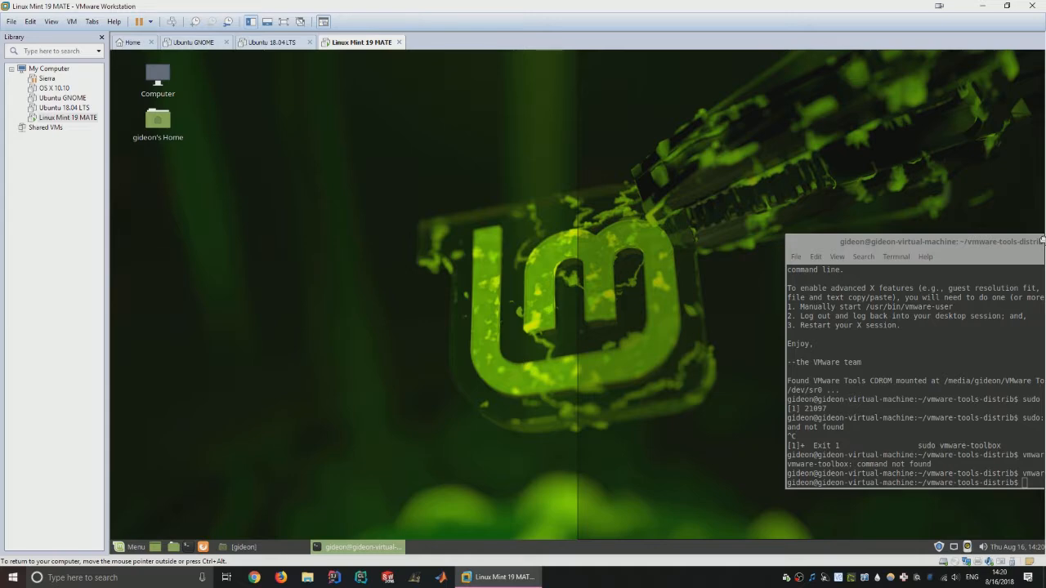
{"action": "left_click_drag", "start_coordinate": [1041, 241], "coordinate": [1041, 244]}
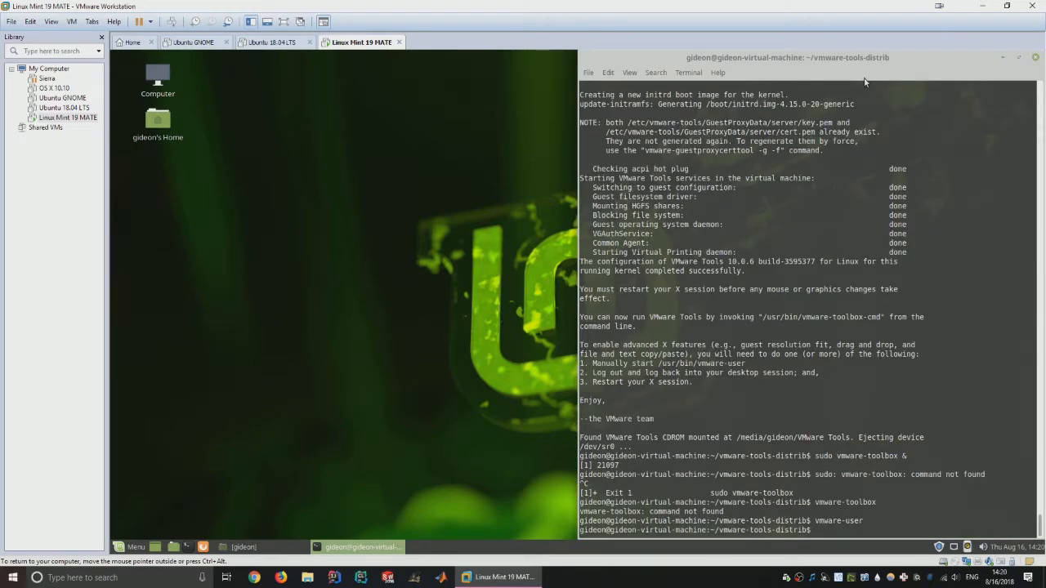
{"action": "left_click_drag", "start_coordinate": [856, 62], "coordinate": [557, 187]}
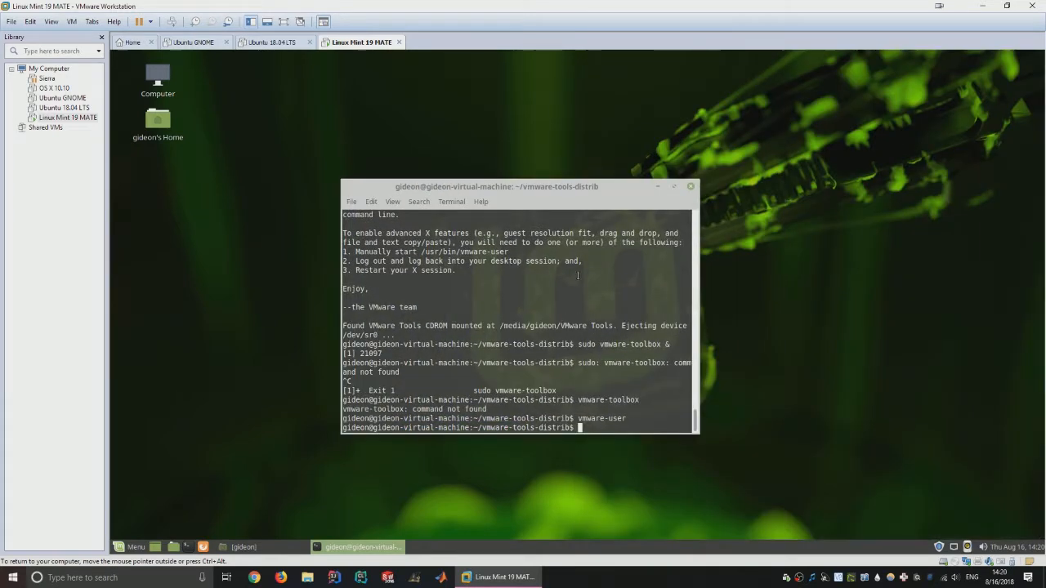
{"action": "left_click", "coordinate": [690, 186]}
{"action": "left_click", "coordinate": [243, 549]}
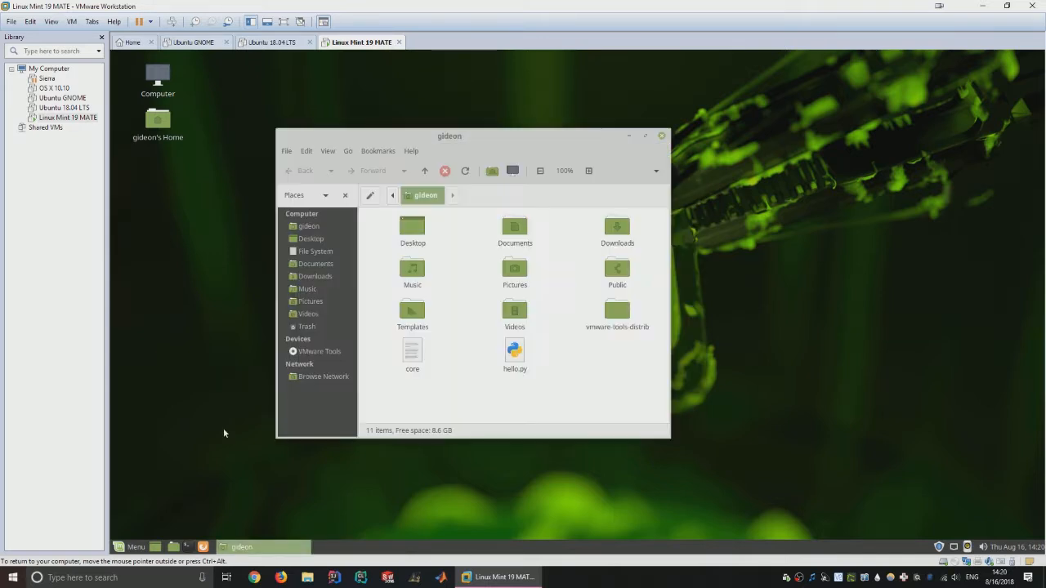
{"action": "left_click", "coordinate": [661, 137]}
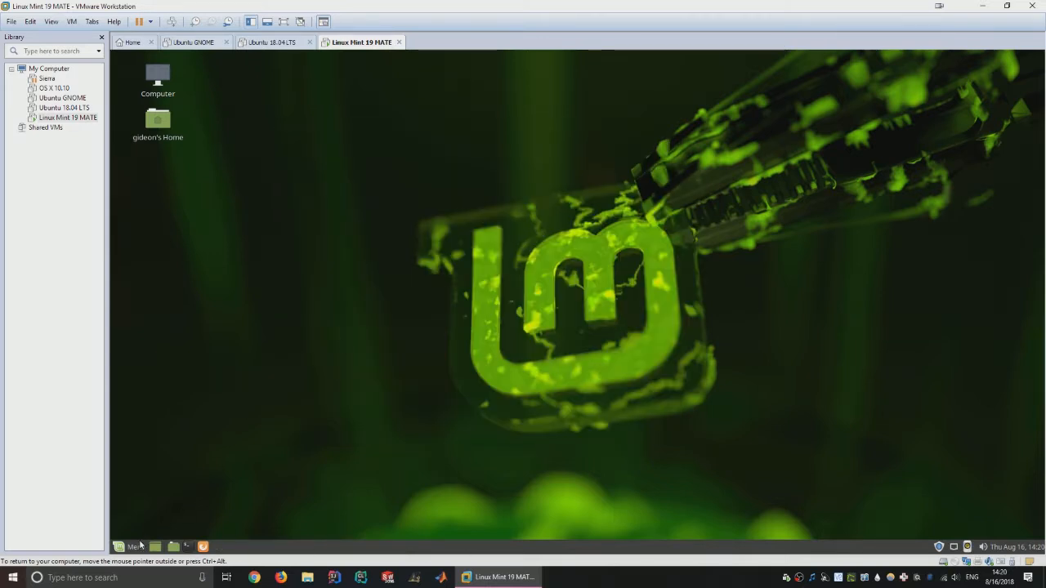
Step: Open the virtual machine's settings and review its hardware, General, Unity and Advanced options
{"action": "key", "text": "super"}
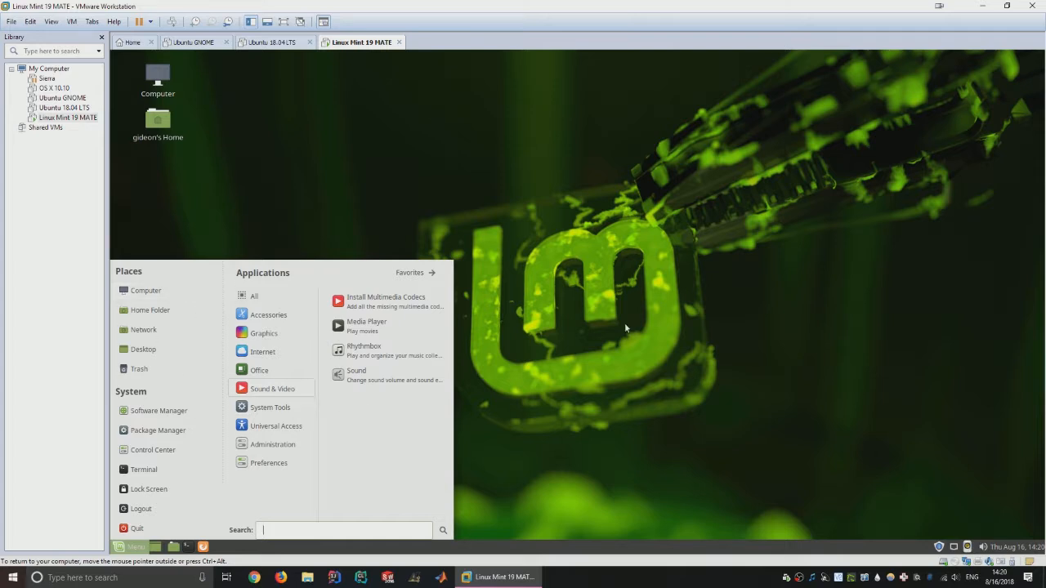
{"action": "left_click", "coordinate": [71, 21]}
{"action": "mouse_move", "coordinate": [135, 131]}
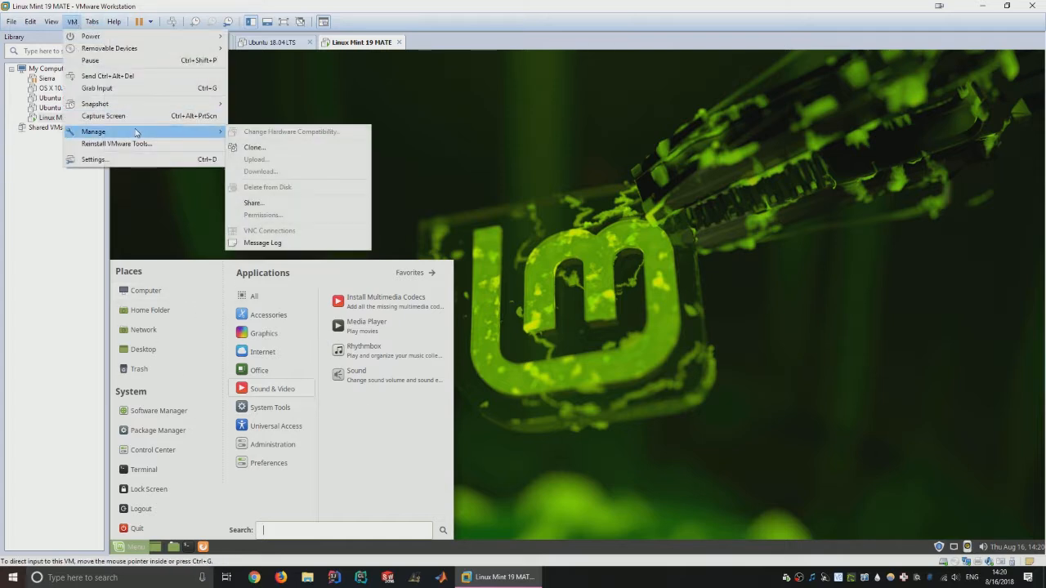
{"action": "left_click", "coordinate": [139, 159]}
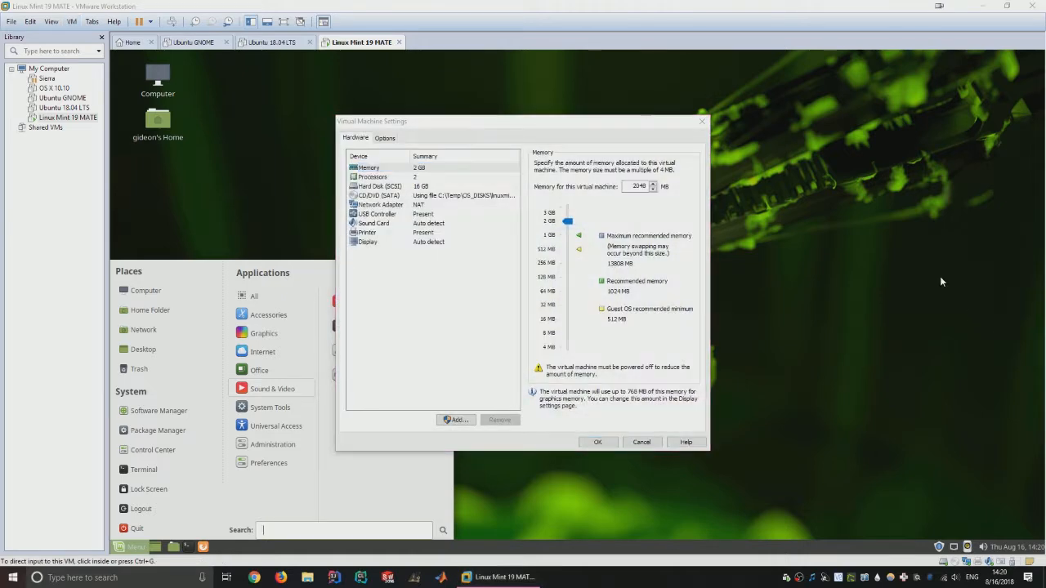
{"action": "left_click", "coordinate": [385, 138]}
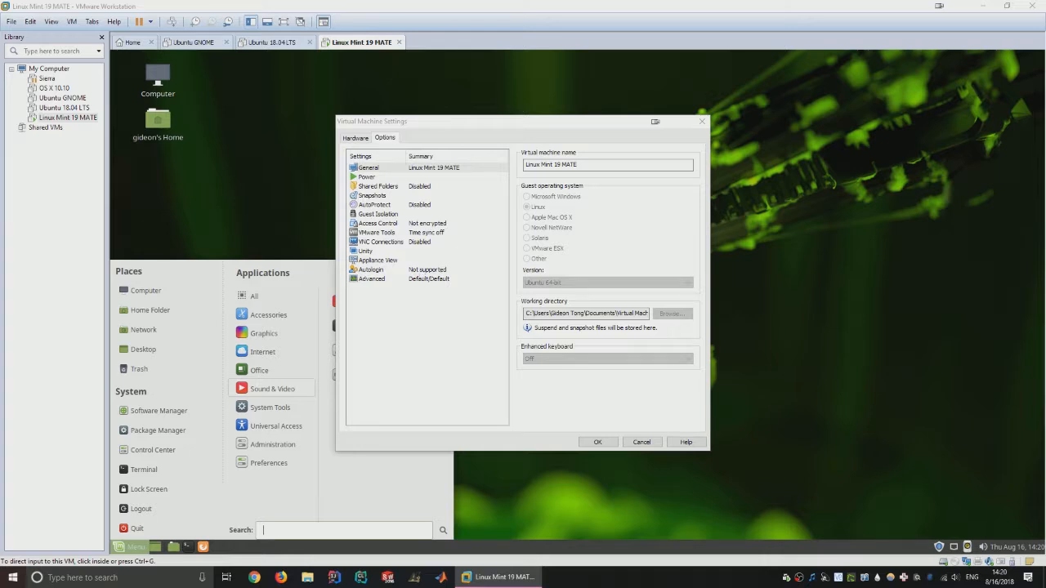
{"action": "left_click", "coordinate": [390, 253]}
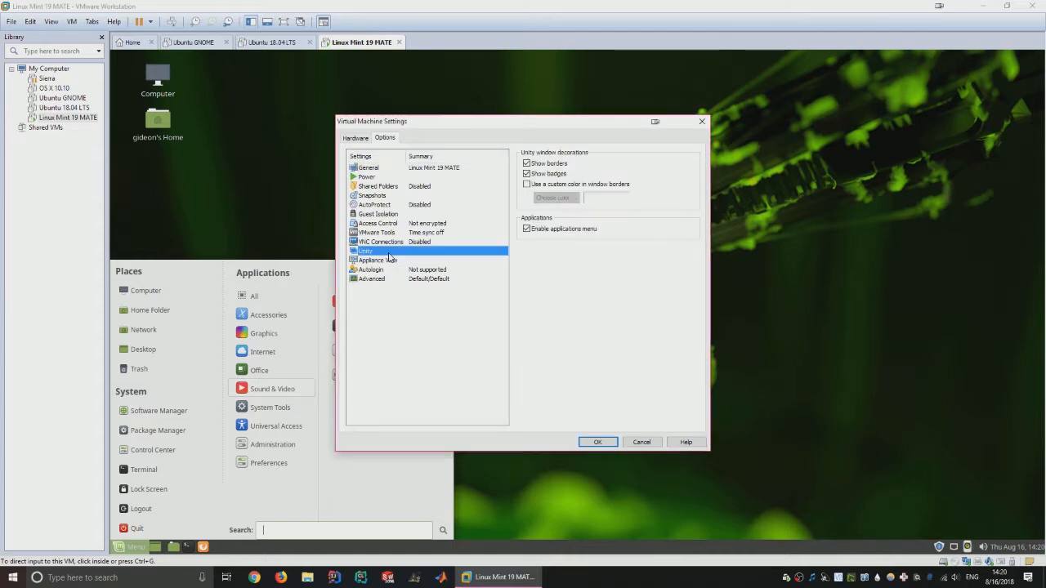
{"action": "left_click", "coordinate": [391, 278]}
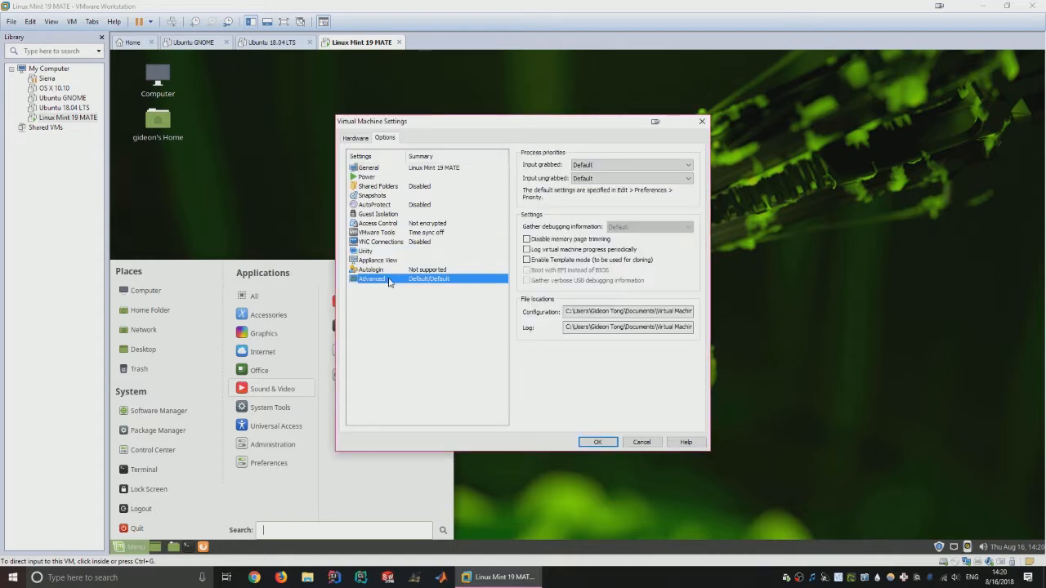
Step: Enable shared folders until next power off or suspend and add the Linux Mint 19 MATE host folder as an enabled share
{"action": "left_click", "coordinate": [384, 186]}
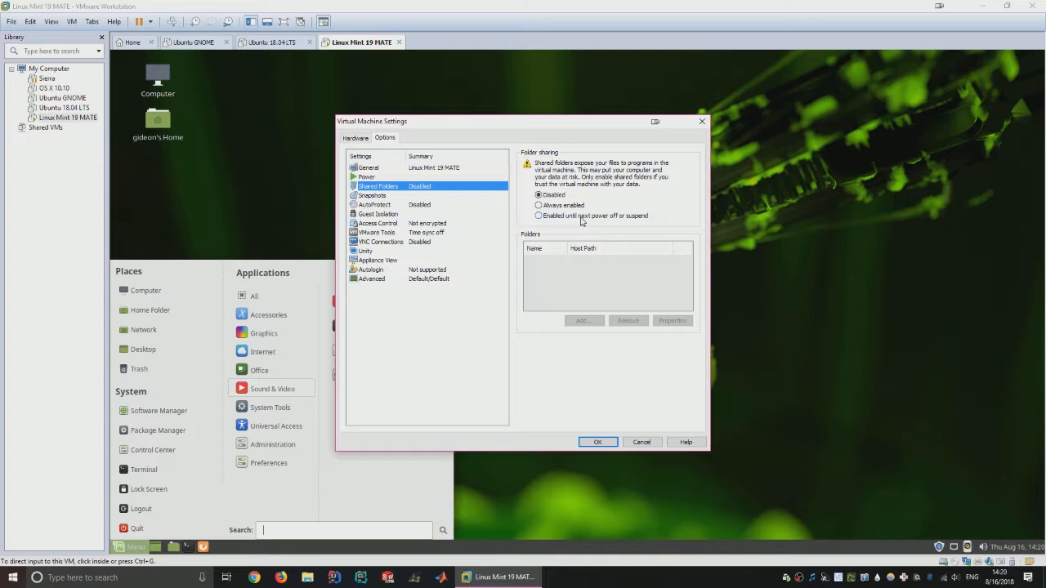
{"action": "left_click", "coordinate": [581, 217]}
{"action": "left_click", "coordinate": [587, 320]}
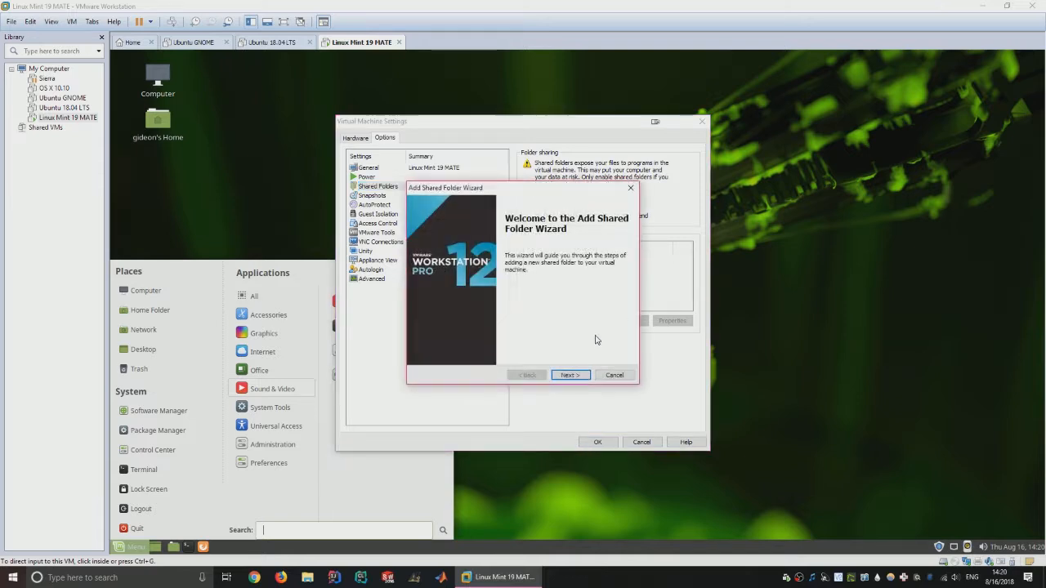
{"action": "left_click", "coordinate": [570, 375]}
{"action": "left_click", "coordinate": [602, 244]}
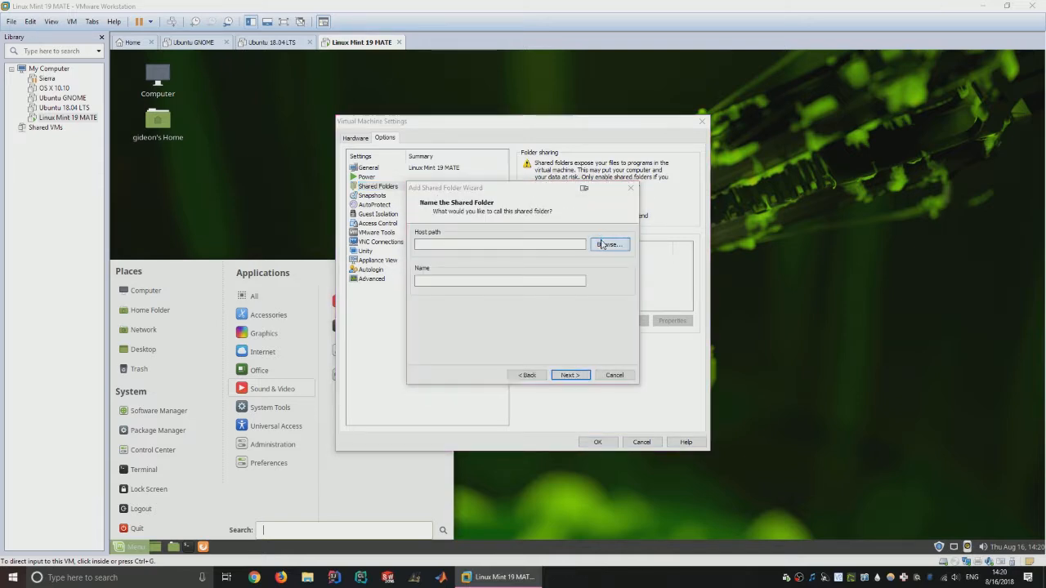
{"action": "scroll", "coordinate": [554, 325], "scroll_direction": "down", "scroll_amount": 10}
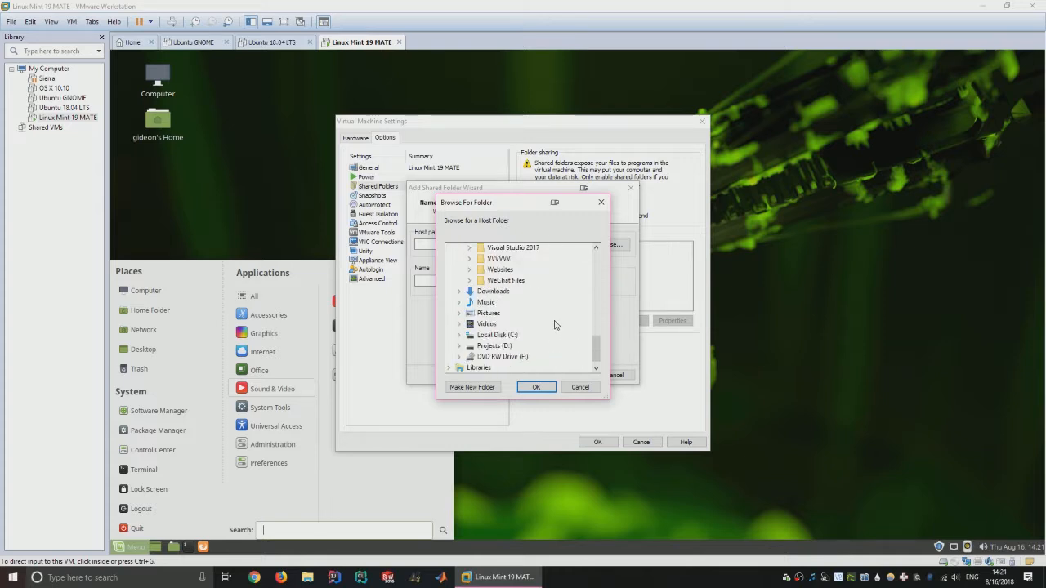
{"action": "left_click", "coordinate": [535, 313]}
{"action": "left_click", "coordinate": [536, 386]}
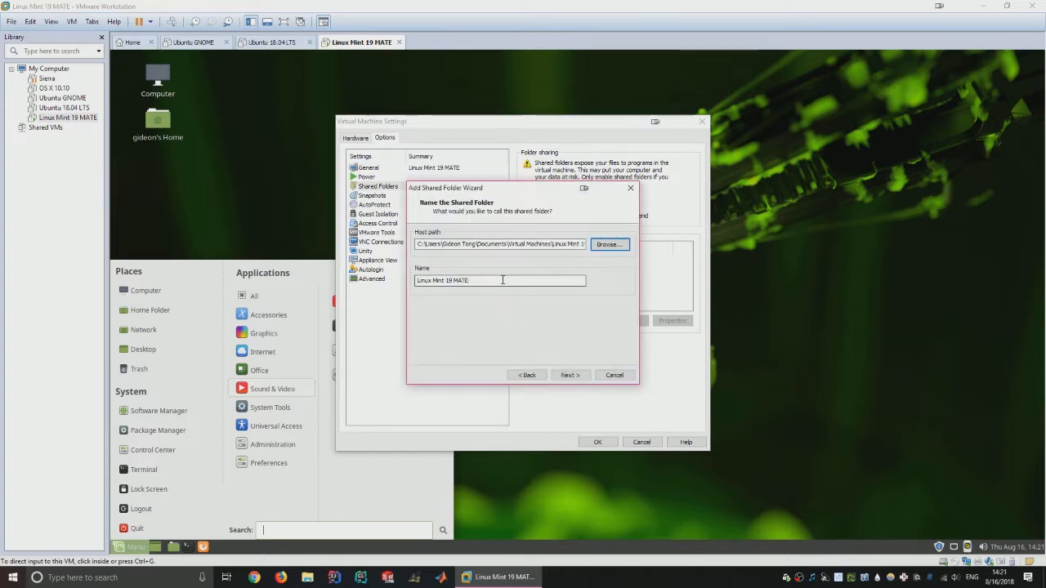
{"action": "left_click", "coordinate": [577, 377]}
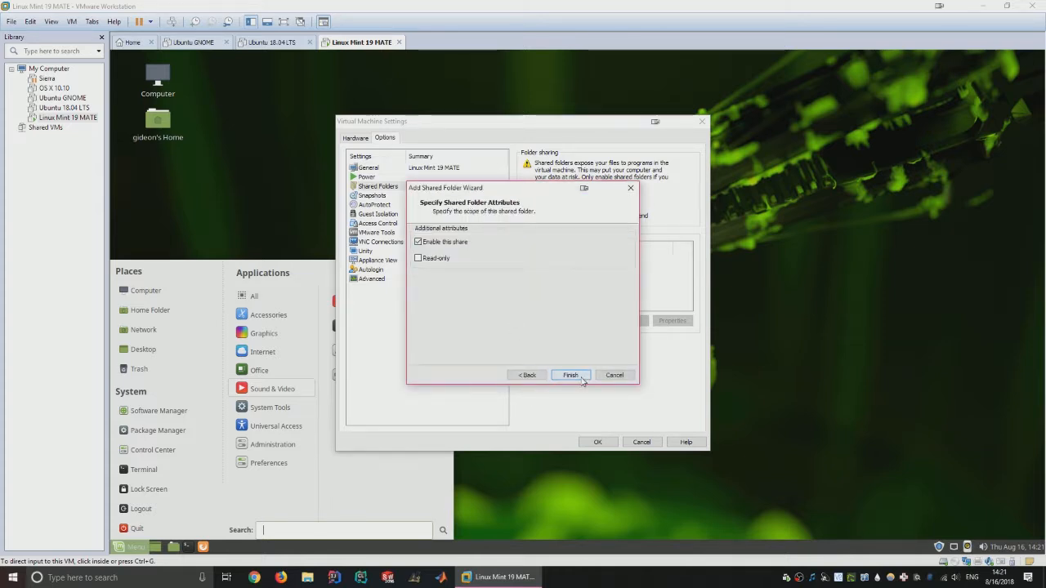
{"action": "left_click", "coordinate": [572, 375]}
{"action": "left_click", "coordinate": [603, 442]}
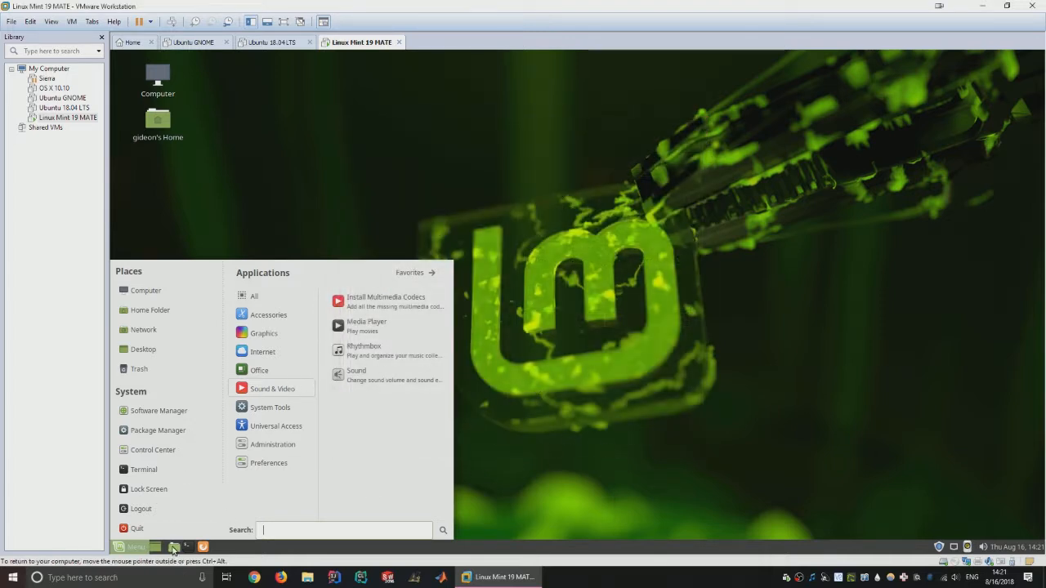
Step: Browse the network in the guest's file manager and try to open Windows Network
{"action": "left_click", "coordinate": [173, 547]}
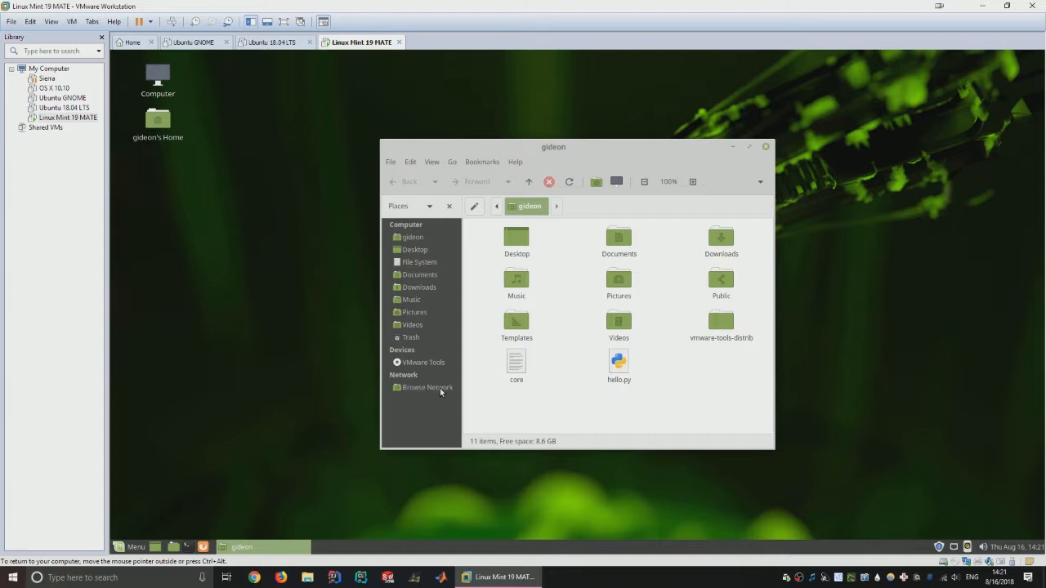
{"action": "left_click", "coordinate": [427, 388]}
{"action": "left_click", "coordinate": [517, 234]}
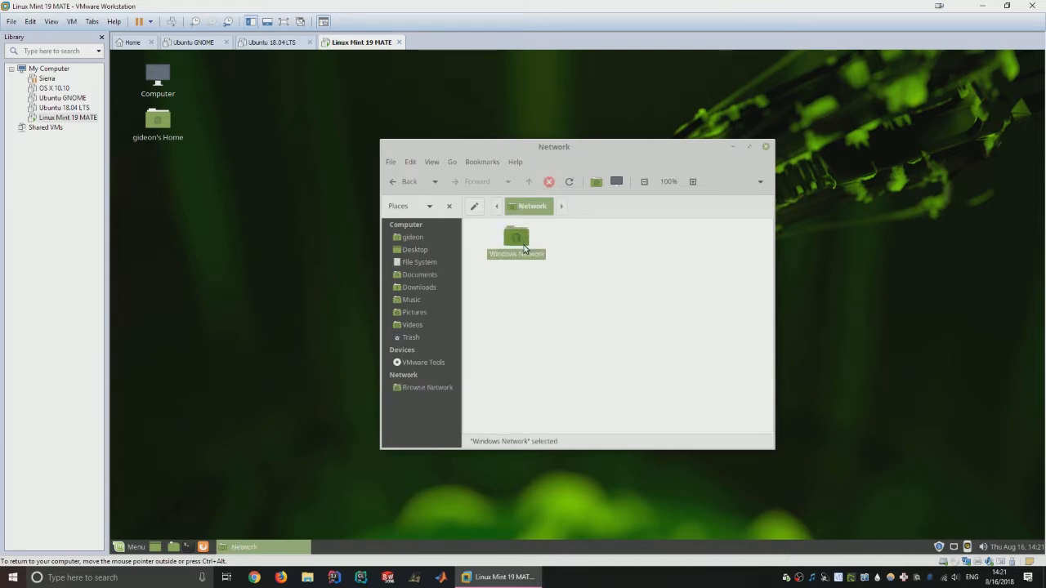
{"action": "right_click", "coordinate": [429, 365]}
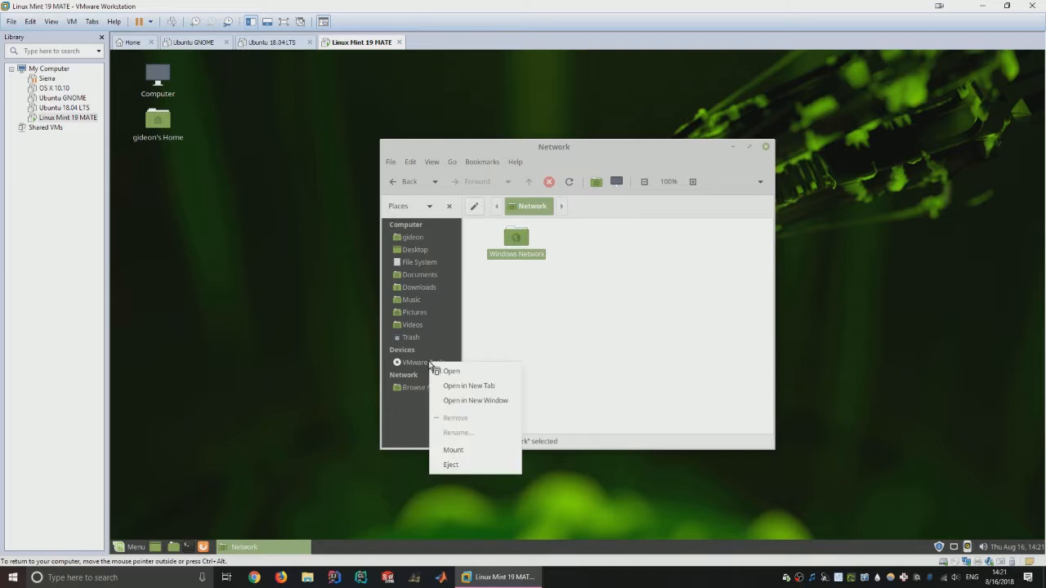
{"action": "left_click", "coordinate": [581, 341]}
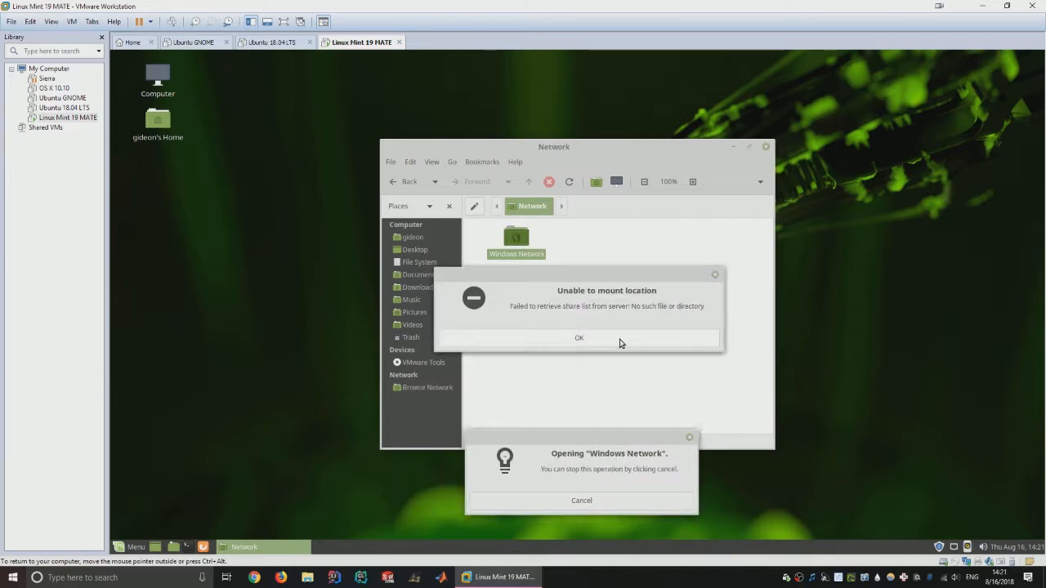
{"action": "left_click", "coordinate": [619, 343]}
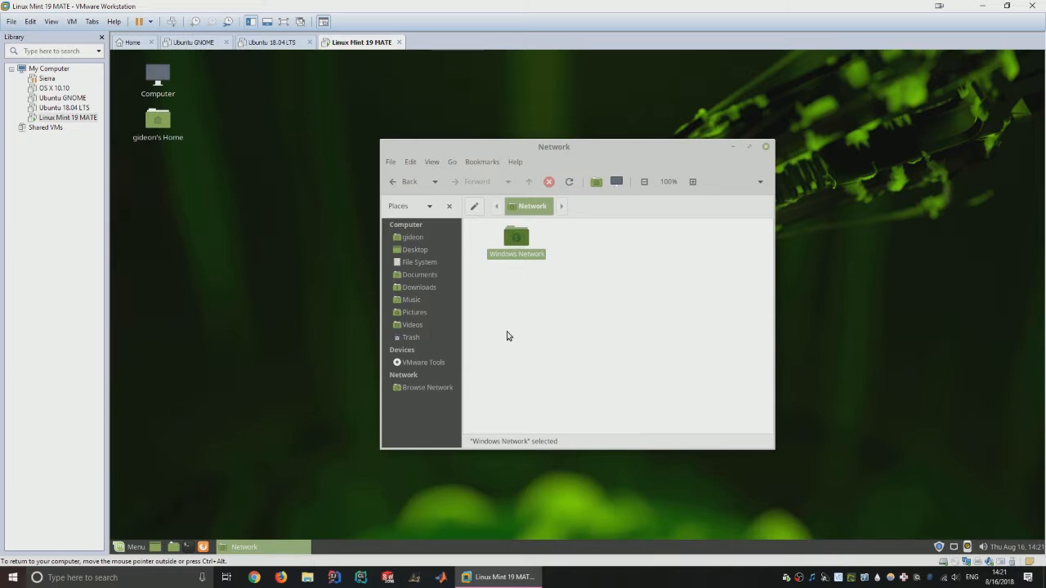
Step: Try to eject the VMware Tools disc from the file manager's devices
{"action": "right_click", "coordinate": [427, 363]}
{"action": "left_click", "coordinate": [446, 463]}
{"action": "left_click", "coordinate": [547, 342]}
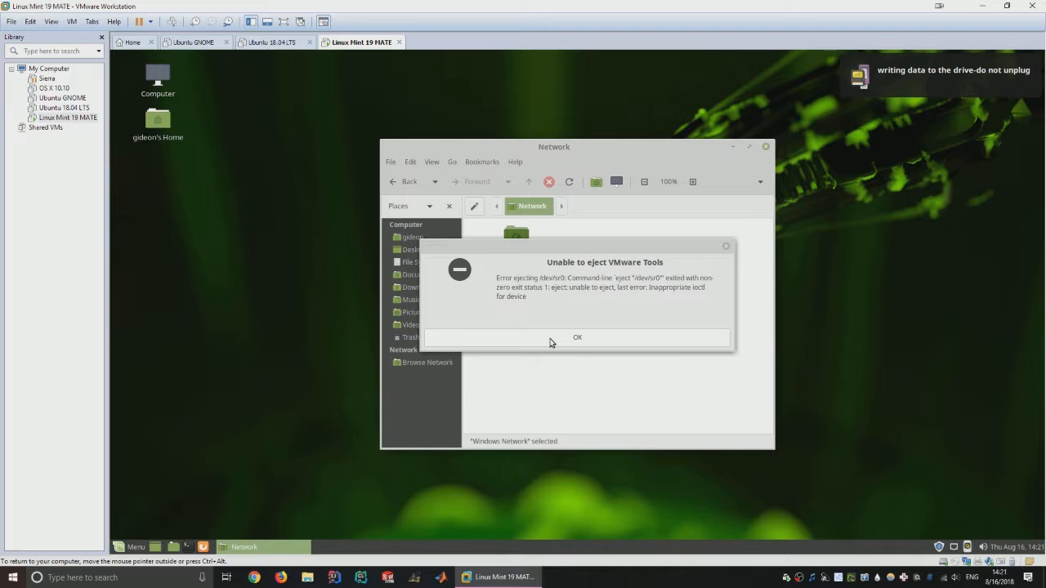
{"action": "left_click", "coordinate": [550, 342]}
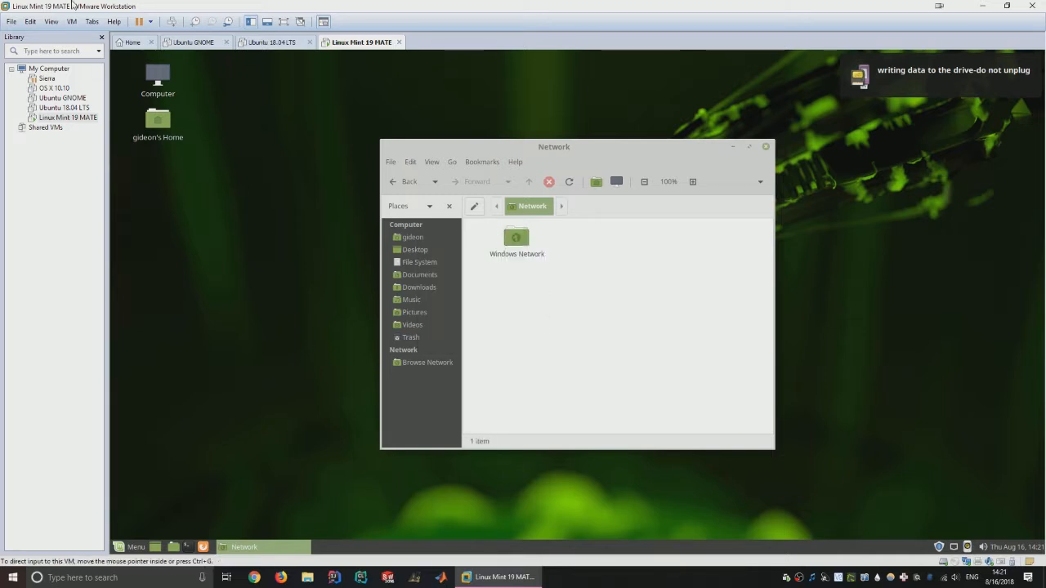
Step: Reopen the virtual machine's shared folder settings and widen the name column to check the added share
{"action": "left_click", "coordinate": [90, 21]}
{"action": "mouse_move", "coordinate": [72, 24]}
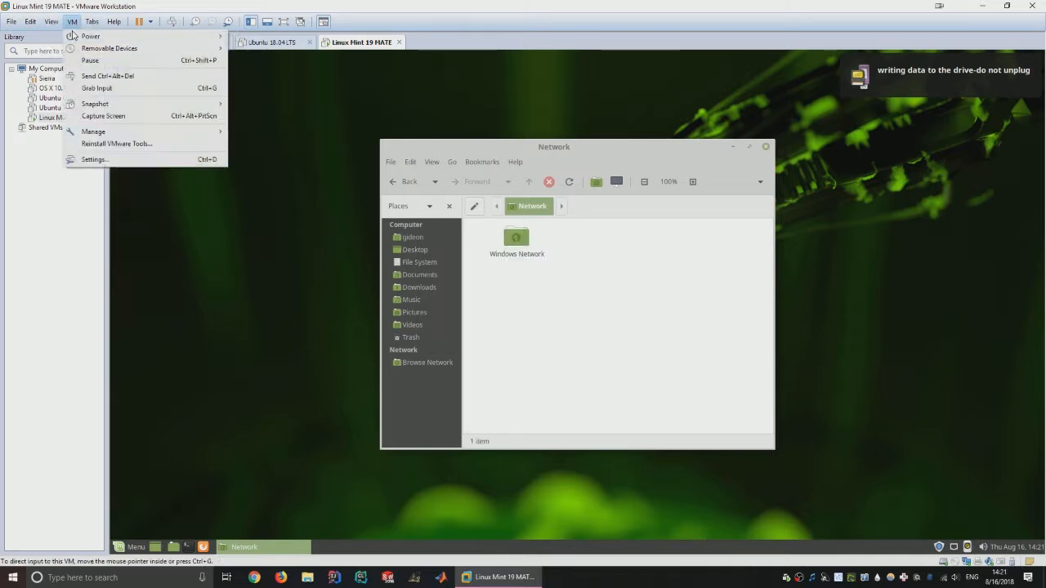
{"action": "left_click", "coordinate": [110, 160]}
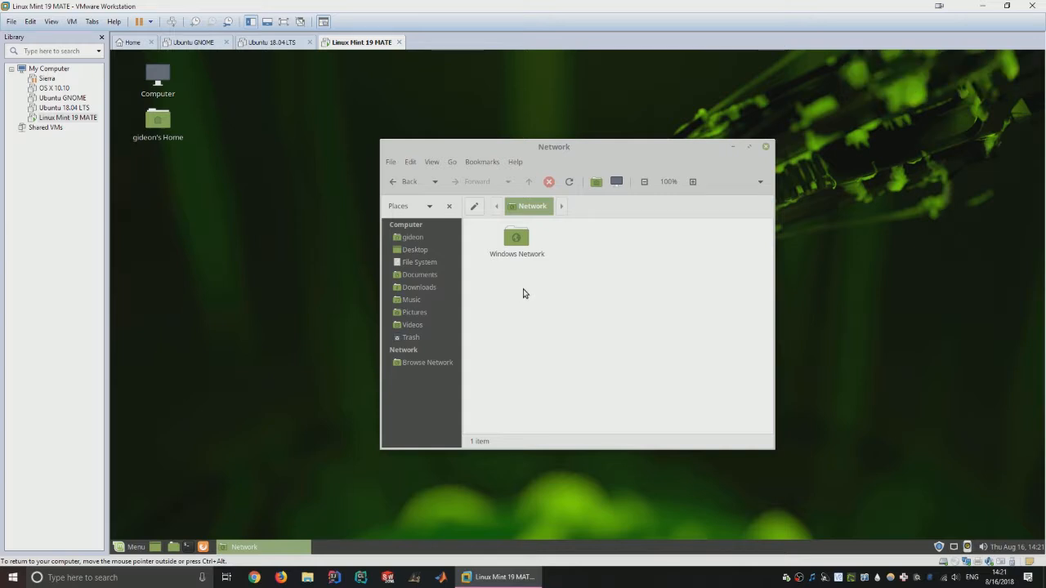
{"action": "left_click", "coordinate": [387, 137]}
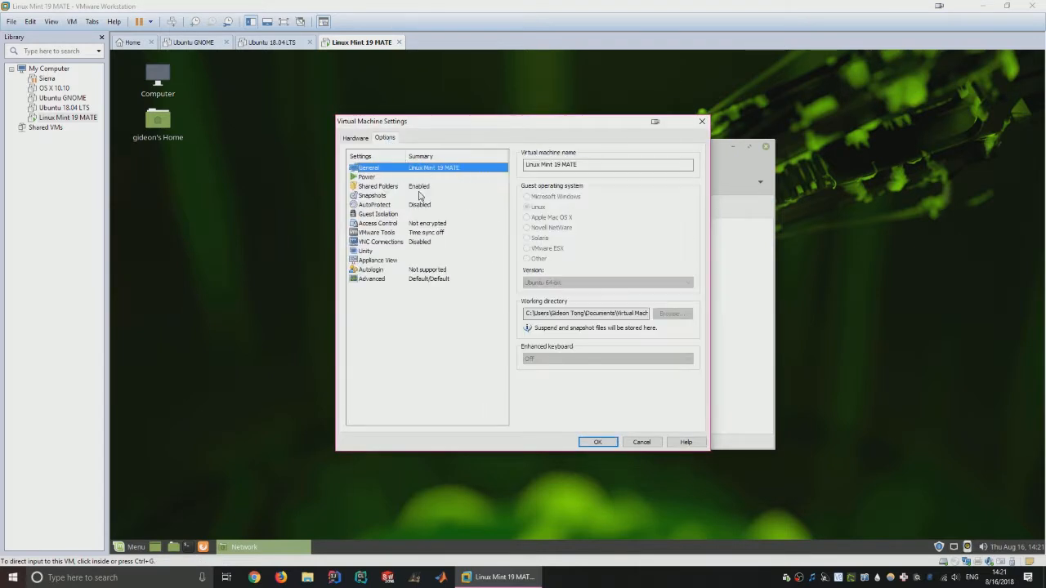
{"action": "left_click", "coordinate": [424, 187]}
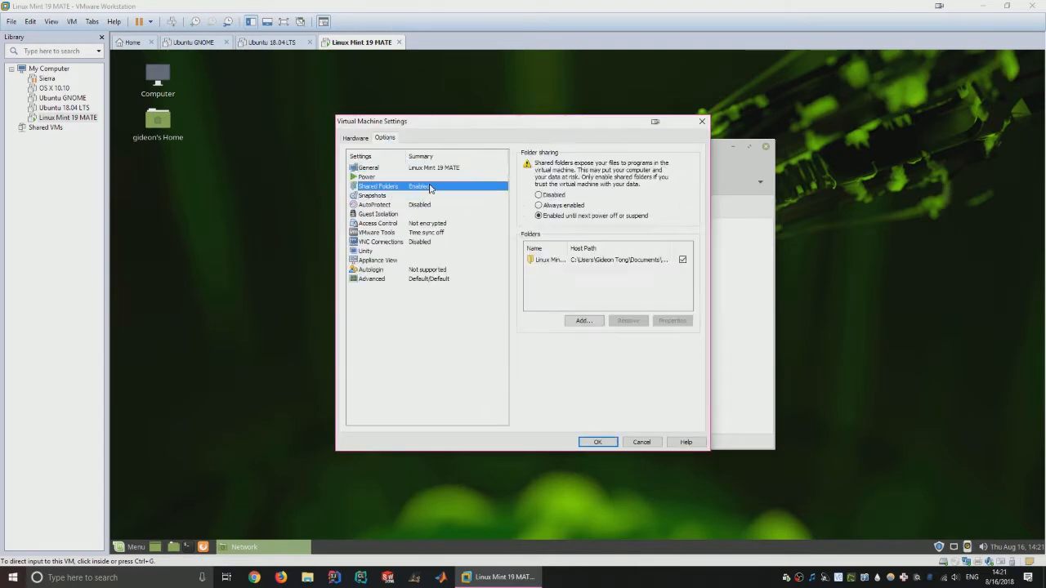
{"action": "left_click", "coordinate": [580, 260]}
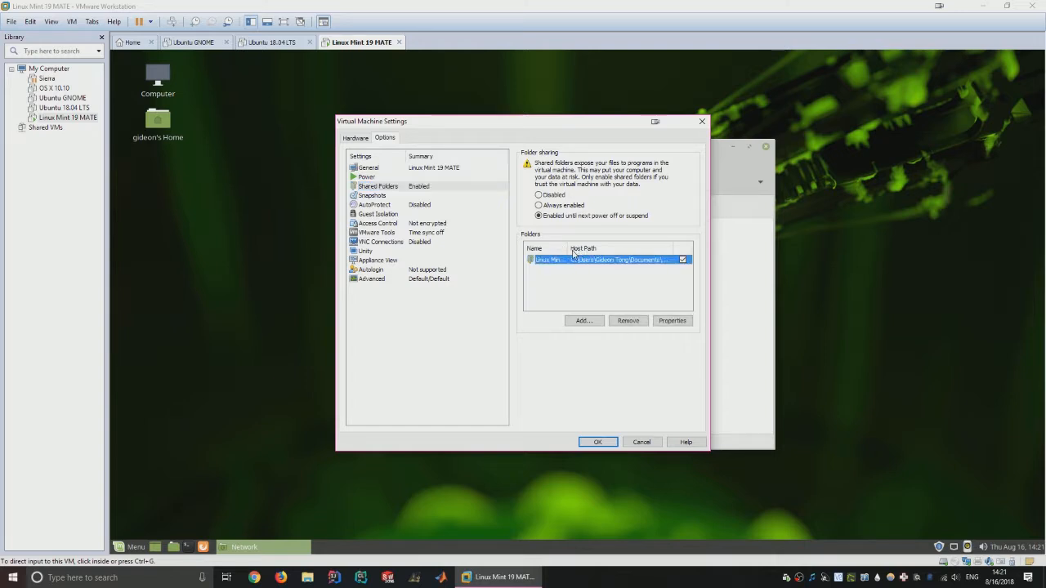
{"action": "left_click_drag", "start_coordinate": [569, 248], "coordinate": [594, 249]}
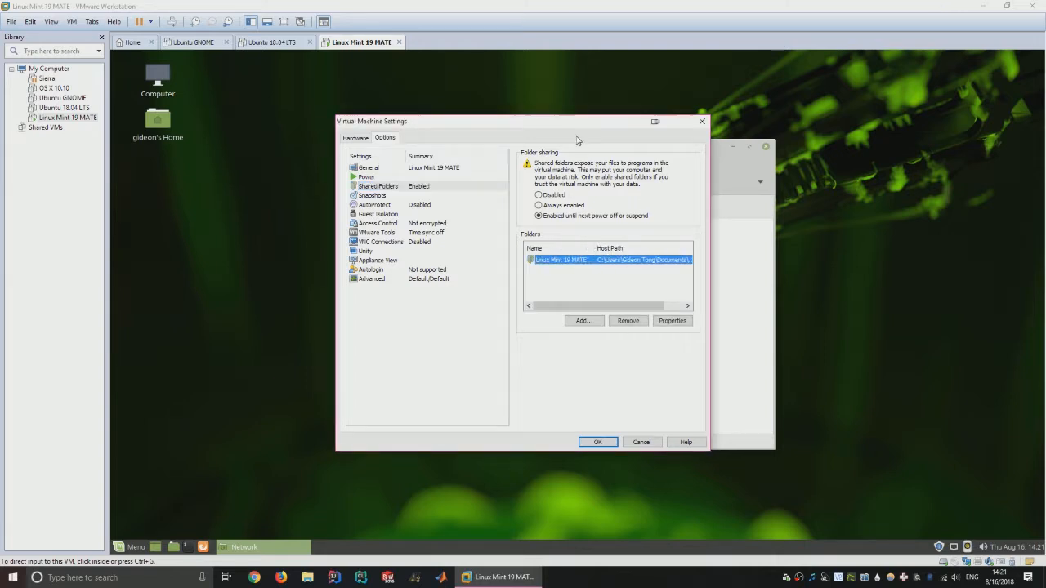
{"action": "left_click_drag", "start_coordinate": [566, 124], "coordinate": [494, 134]}
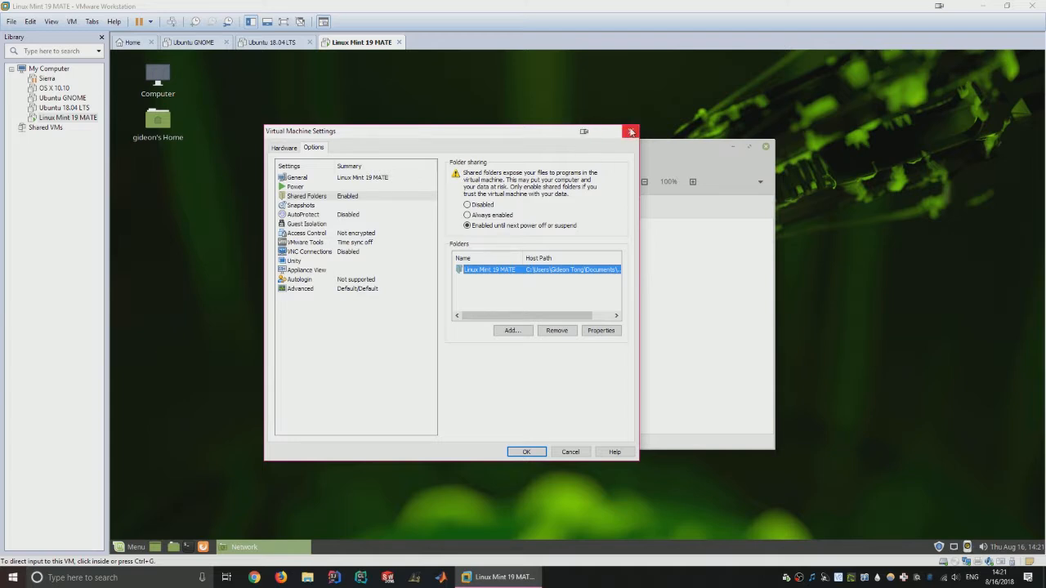
Step: Set folder sharing to Disabled for the virtual machine and close the guest's Network window
{"action": "left_click", "coordinate": [489, 214]}
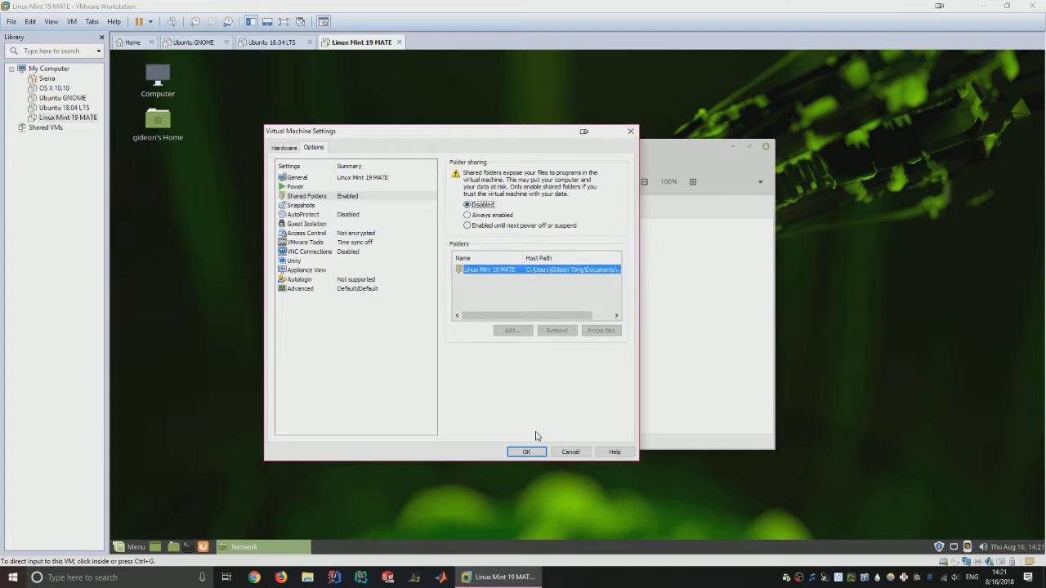
{"action": "left_click", "coordinate": [536, 452]}
{"action": "left_click", "coordinate": [765, 147]}
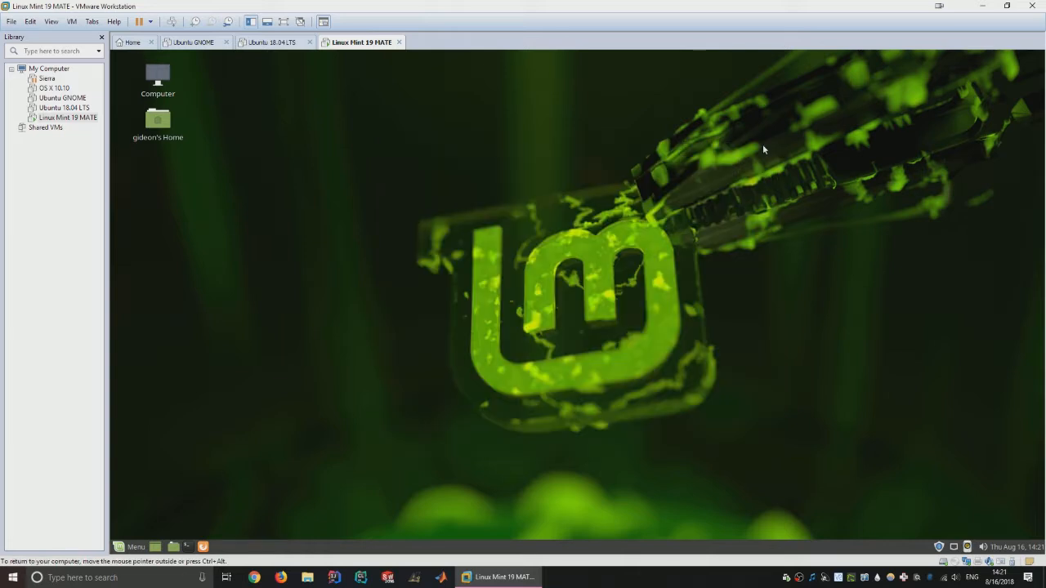
{"action": "left_click", "coordinate": [136, 544]}
{"action": "left_click", "coordinate": [135, 549]}
{"action": "left_click", "coordinate": [137, 546]}
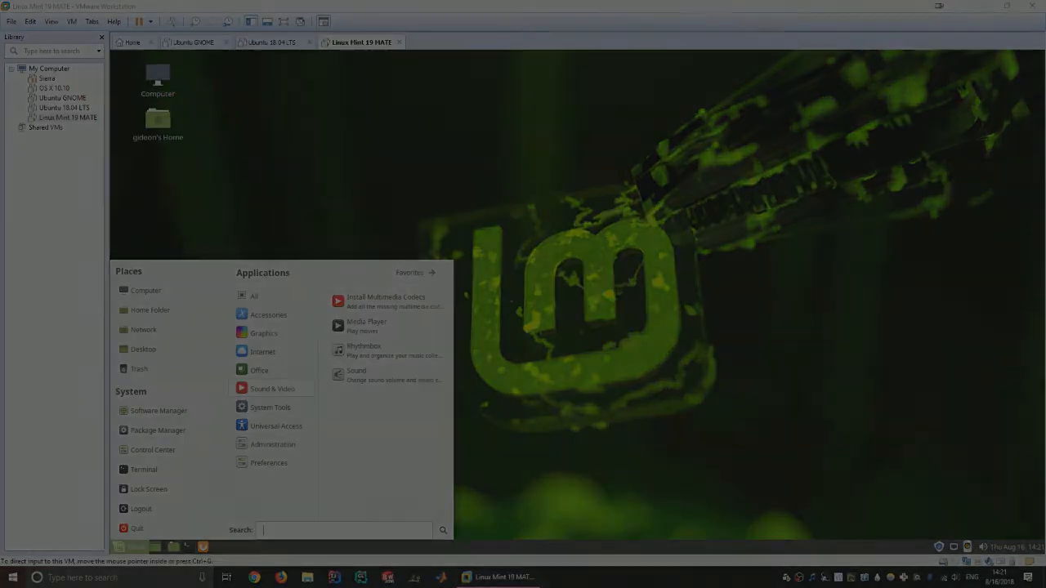